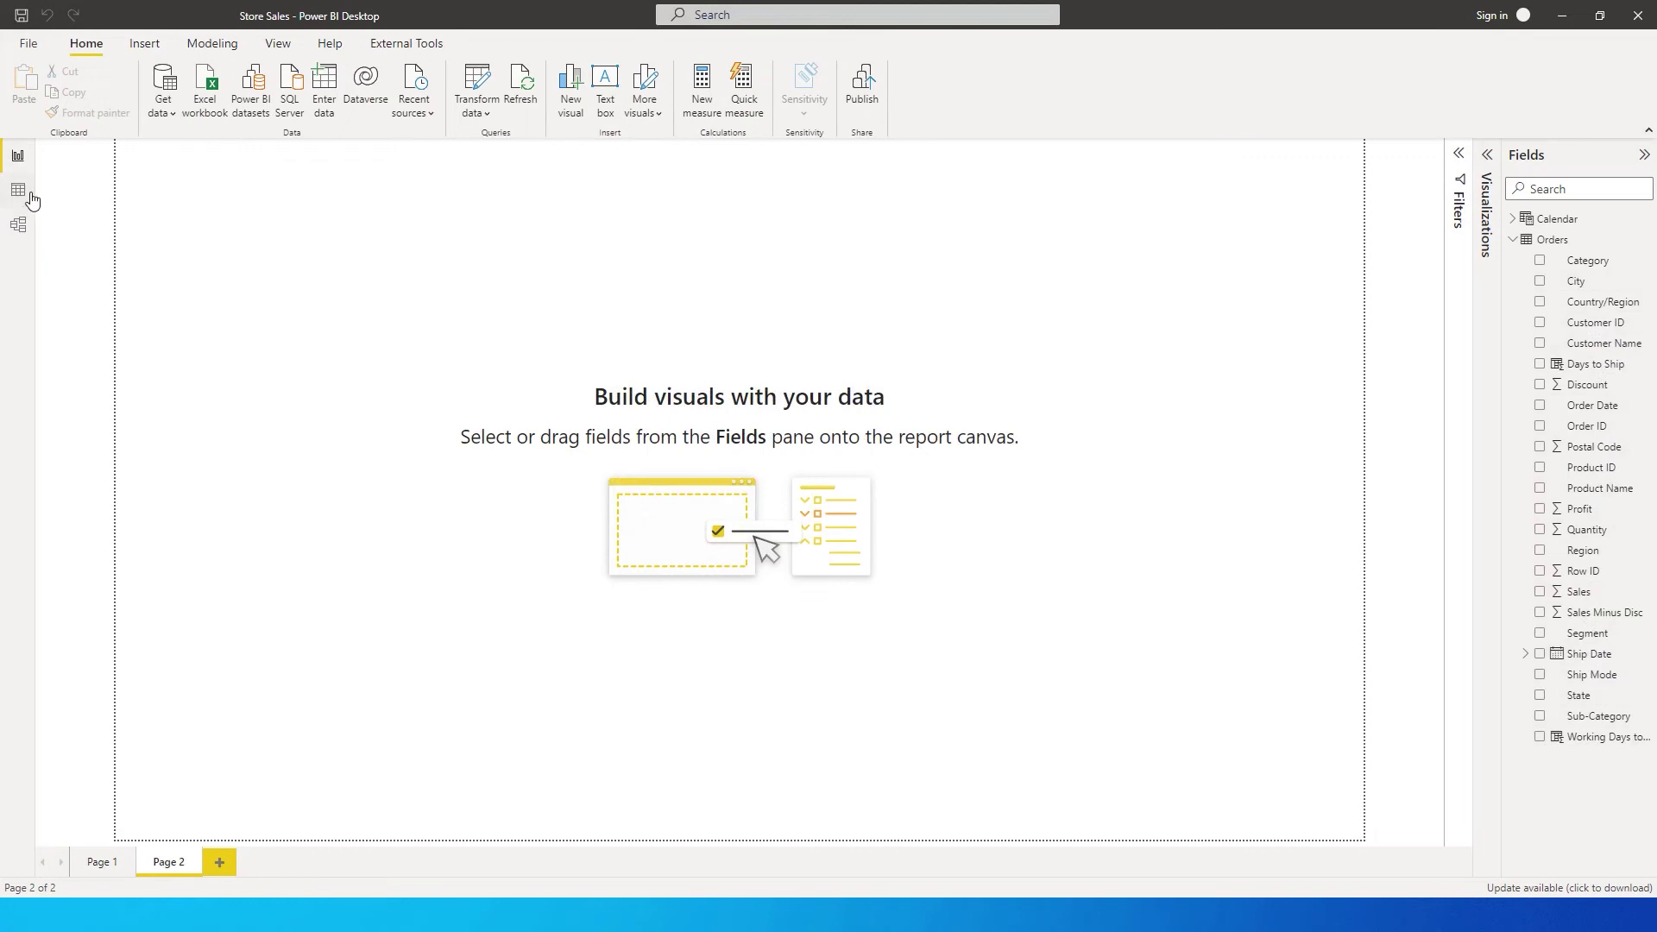
Step: Switch to Data view to see the Orders table's rows
click(29, 197)
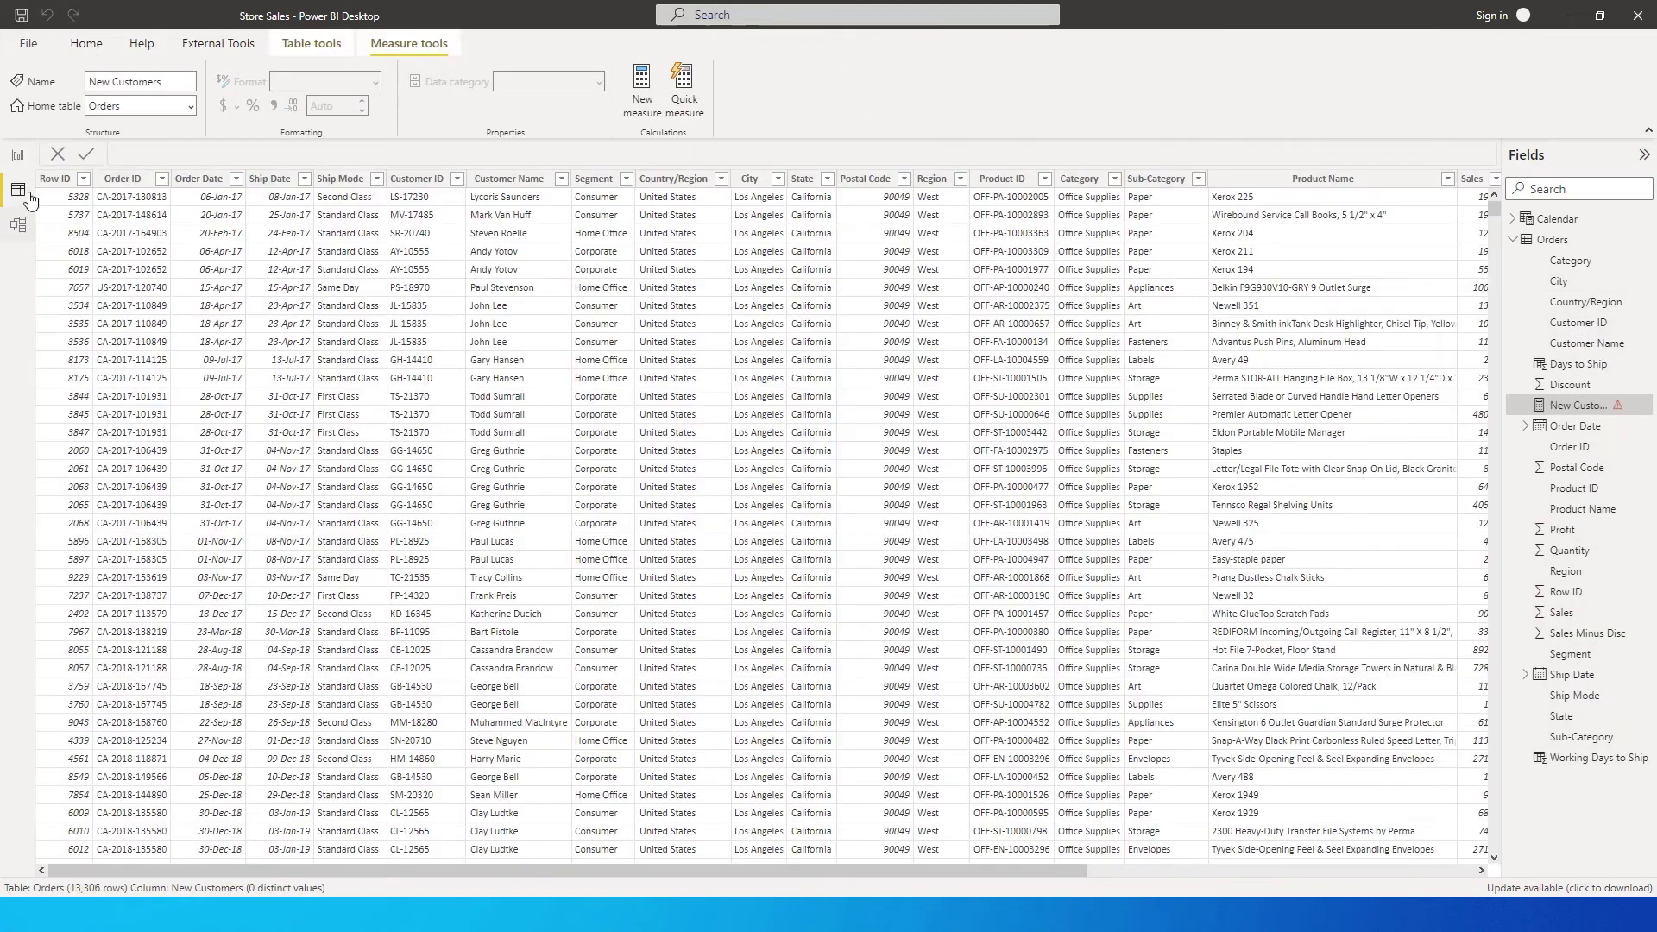
Step: Inspect the Orders table's Customer ID, Order Date and currency-formatted Sales columns
click(497, 344)
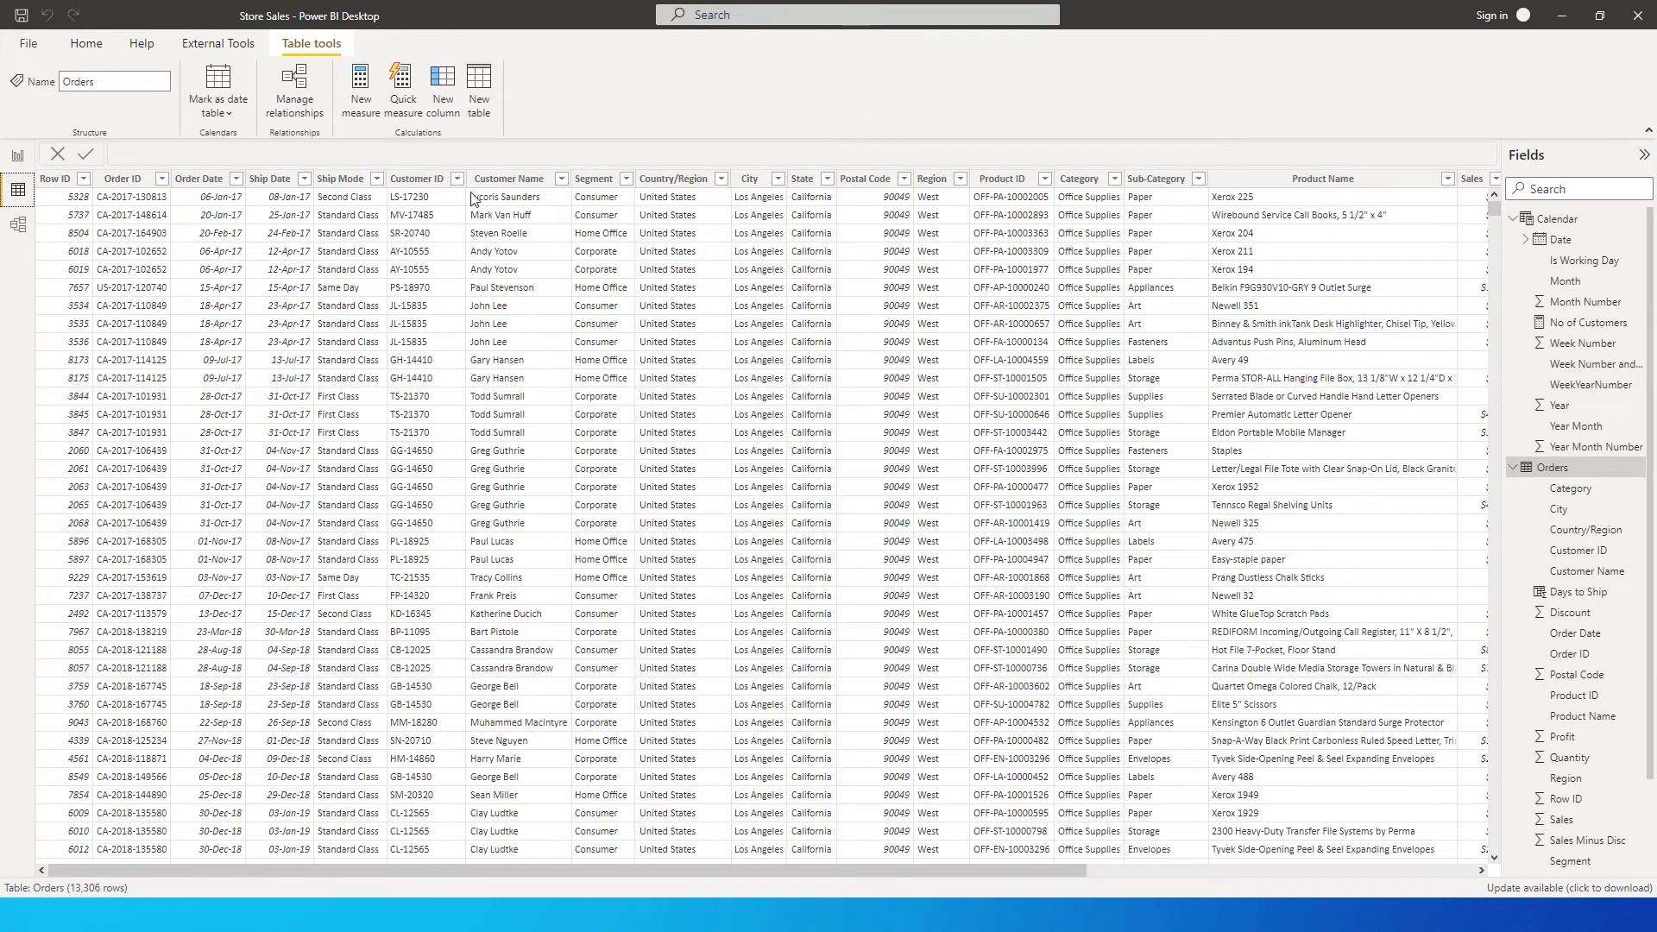
click(417, 178)
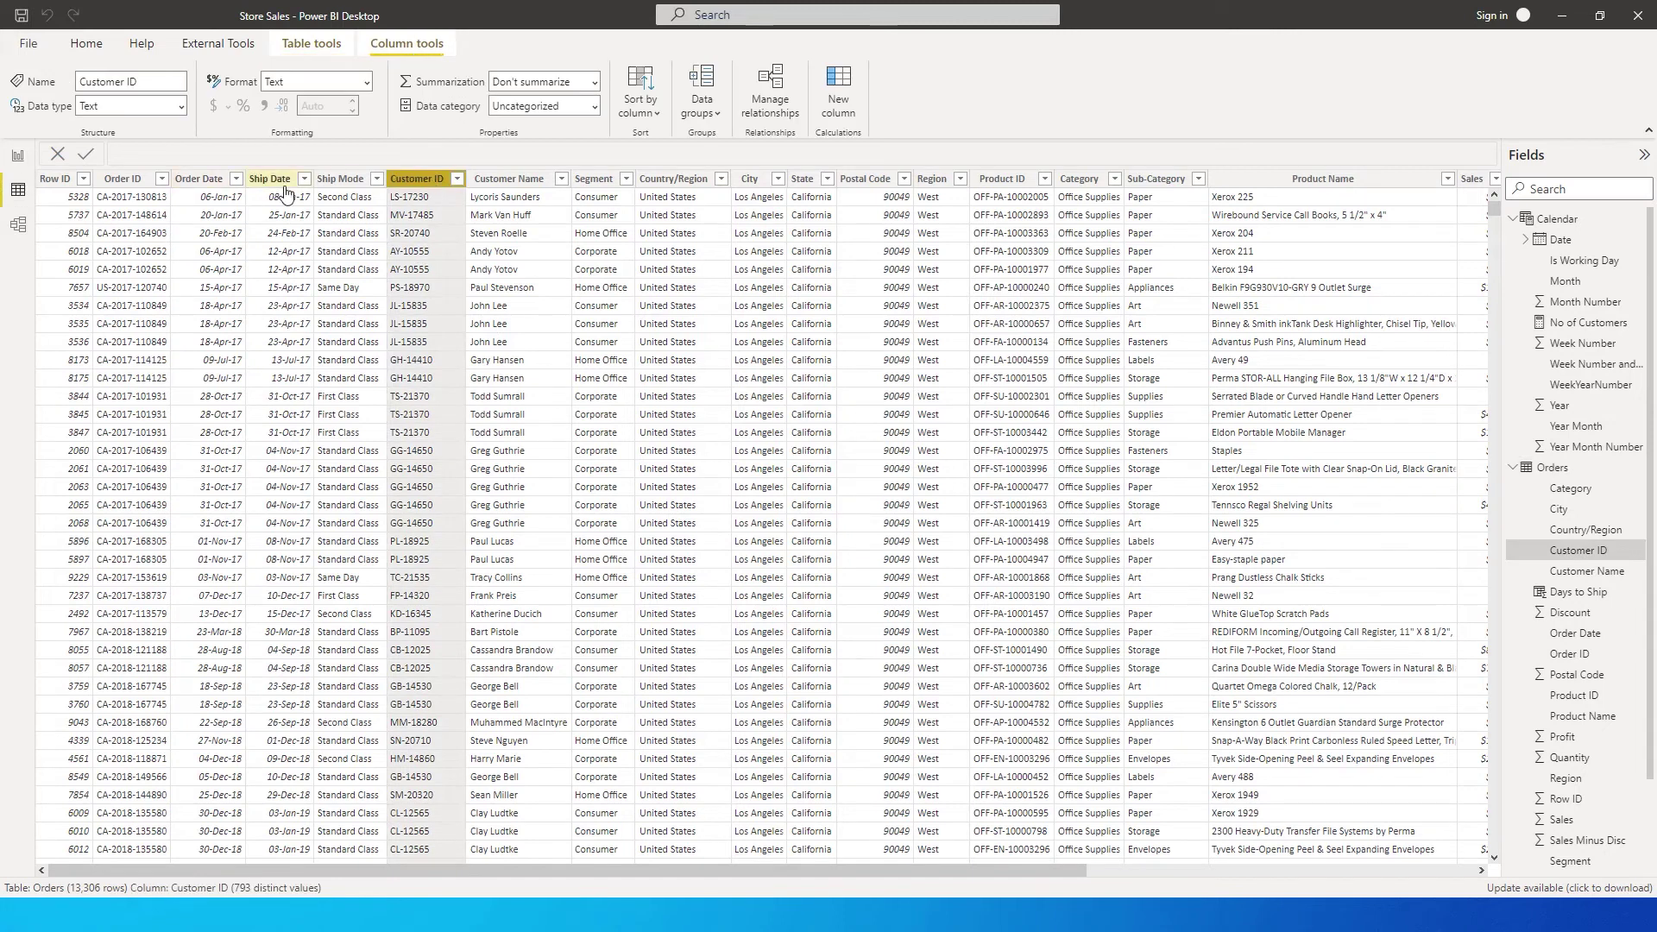
click(207, 179)
drag(524, 873, 961, 887)
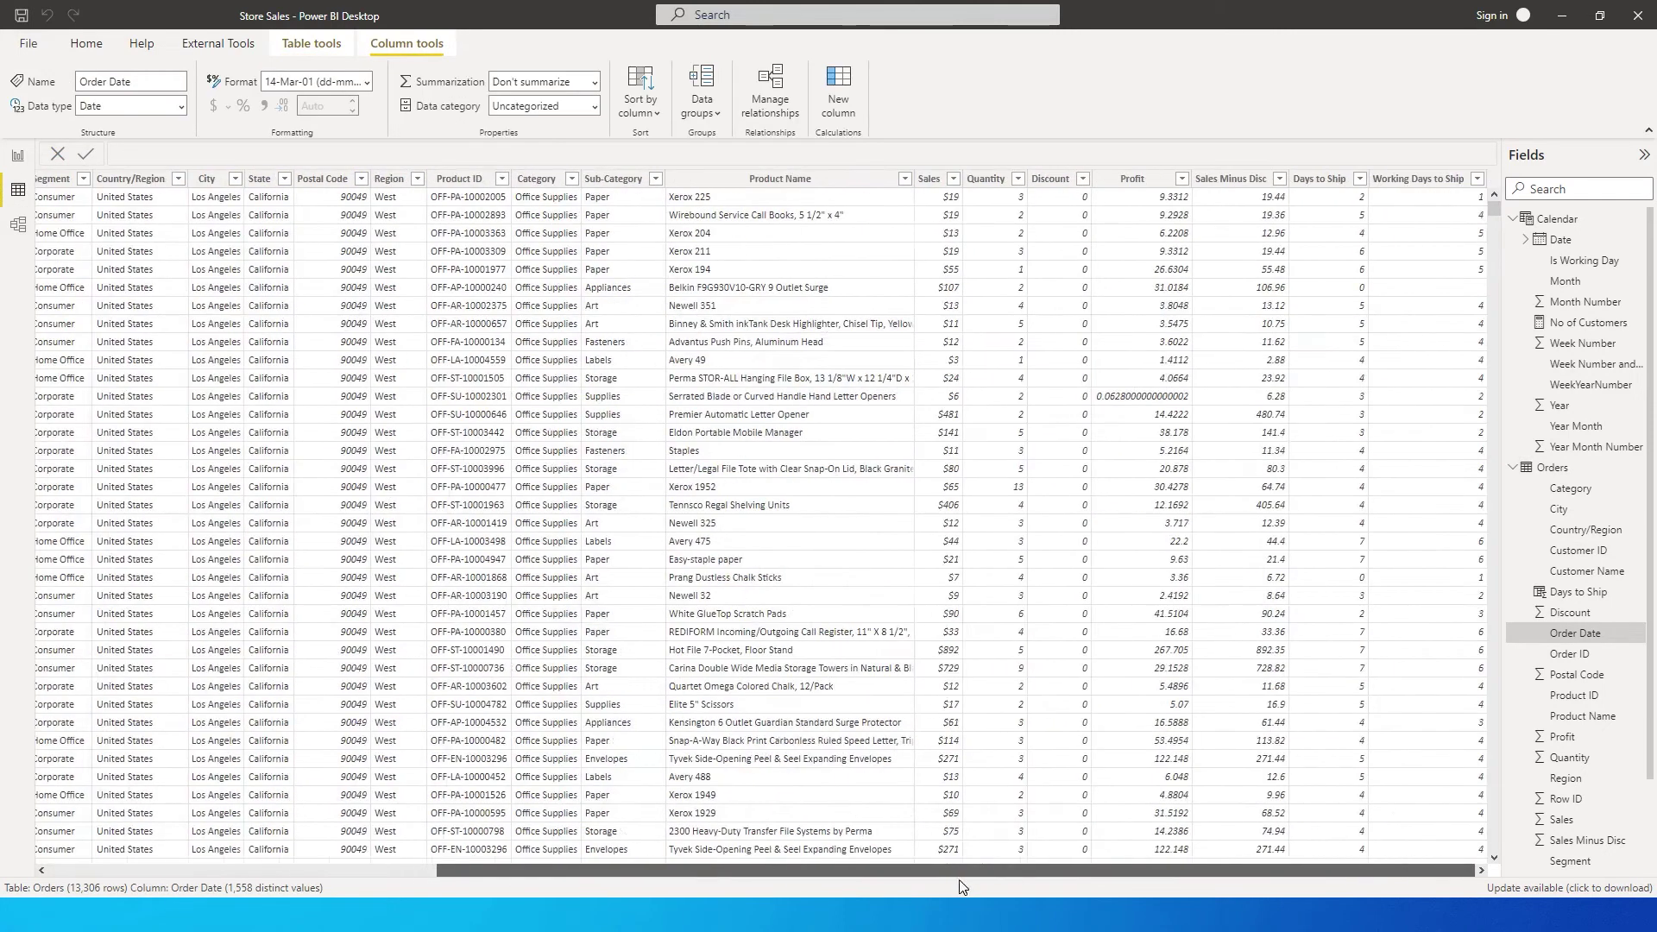
click(929, 180)
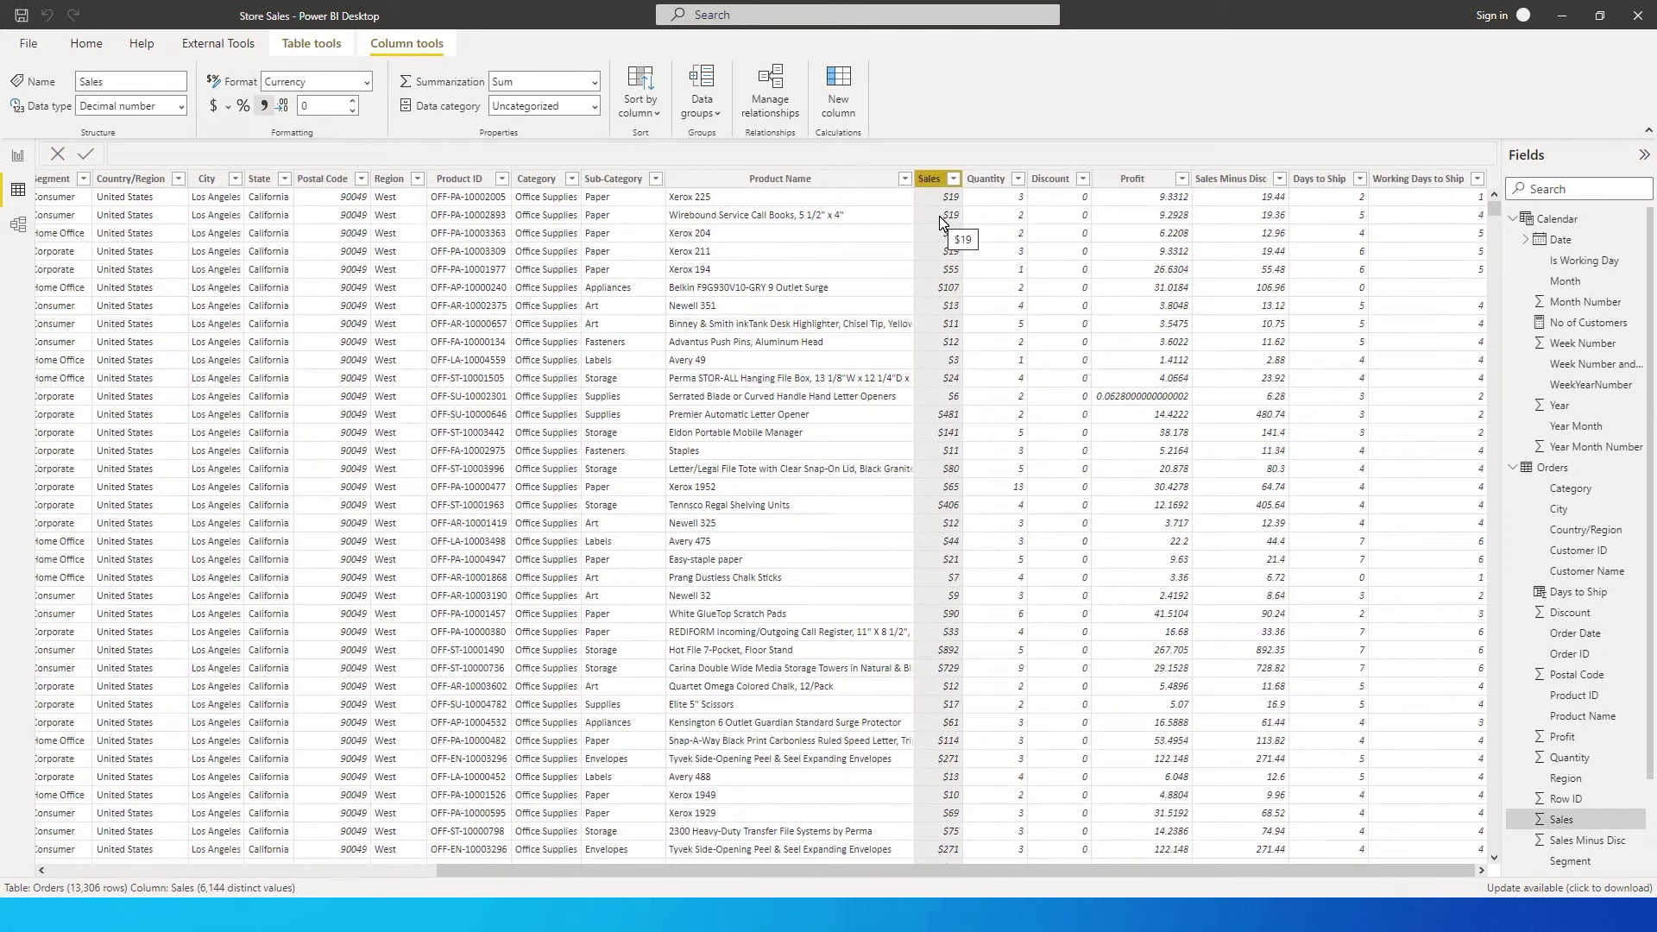
Step: Check the Orders–Calendar relationship in Model view, then return to the report canvas
click(15, 226)
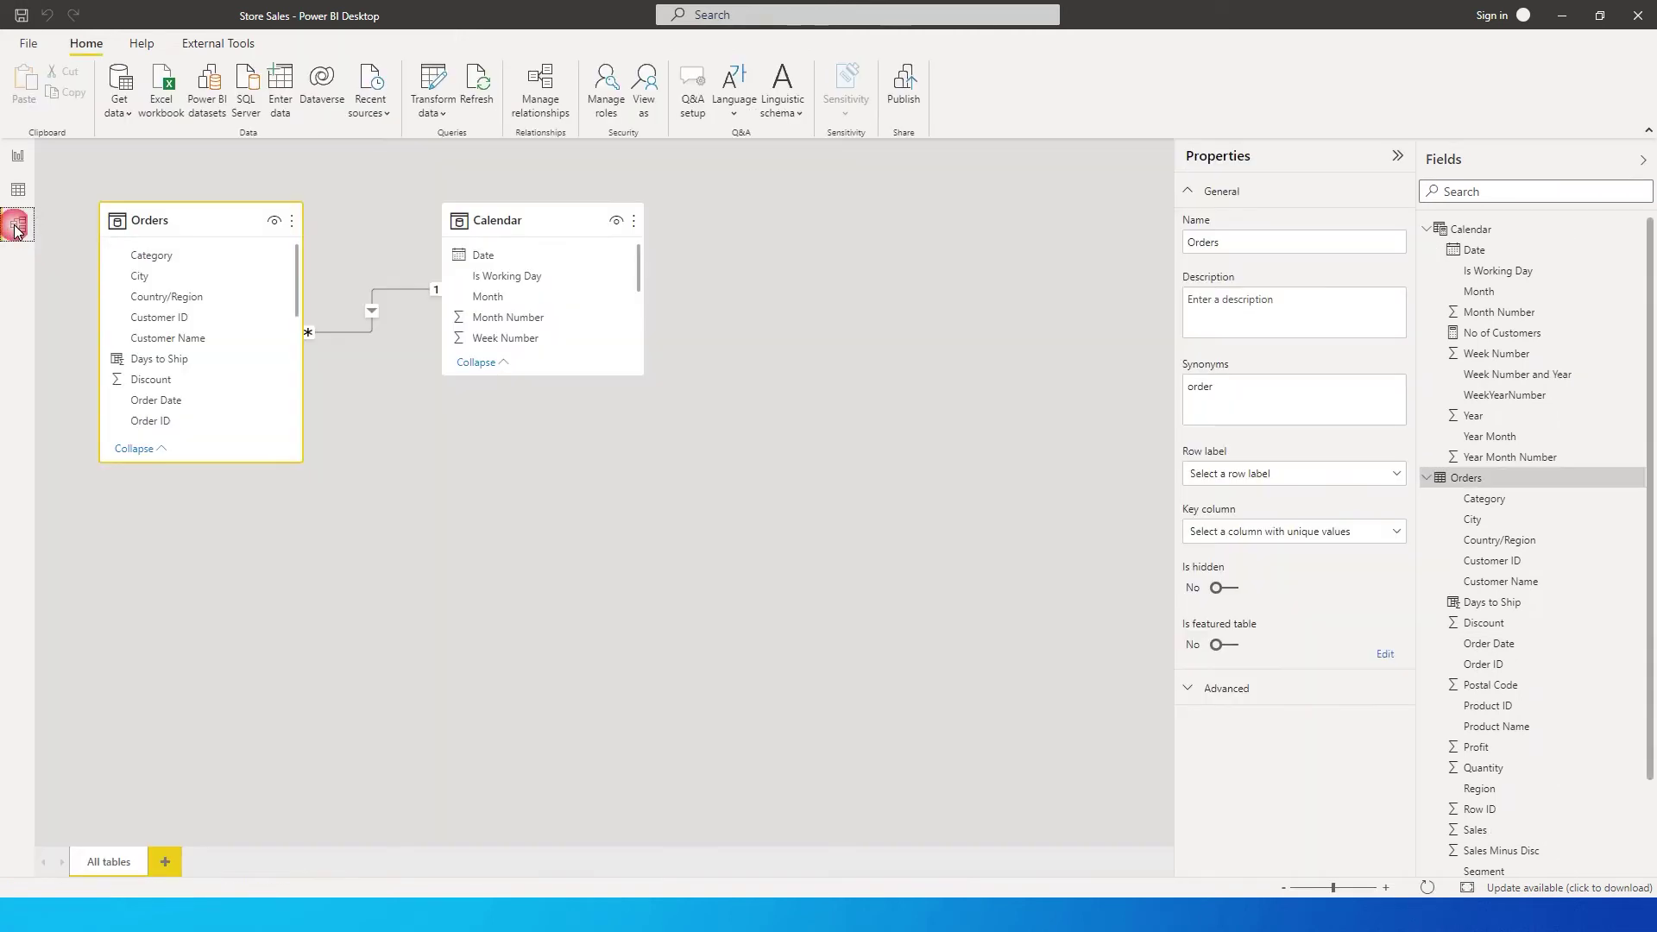
click(530, 232)
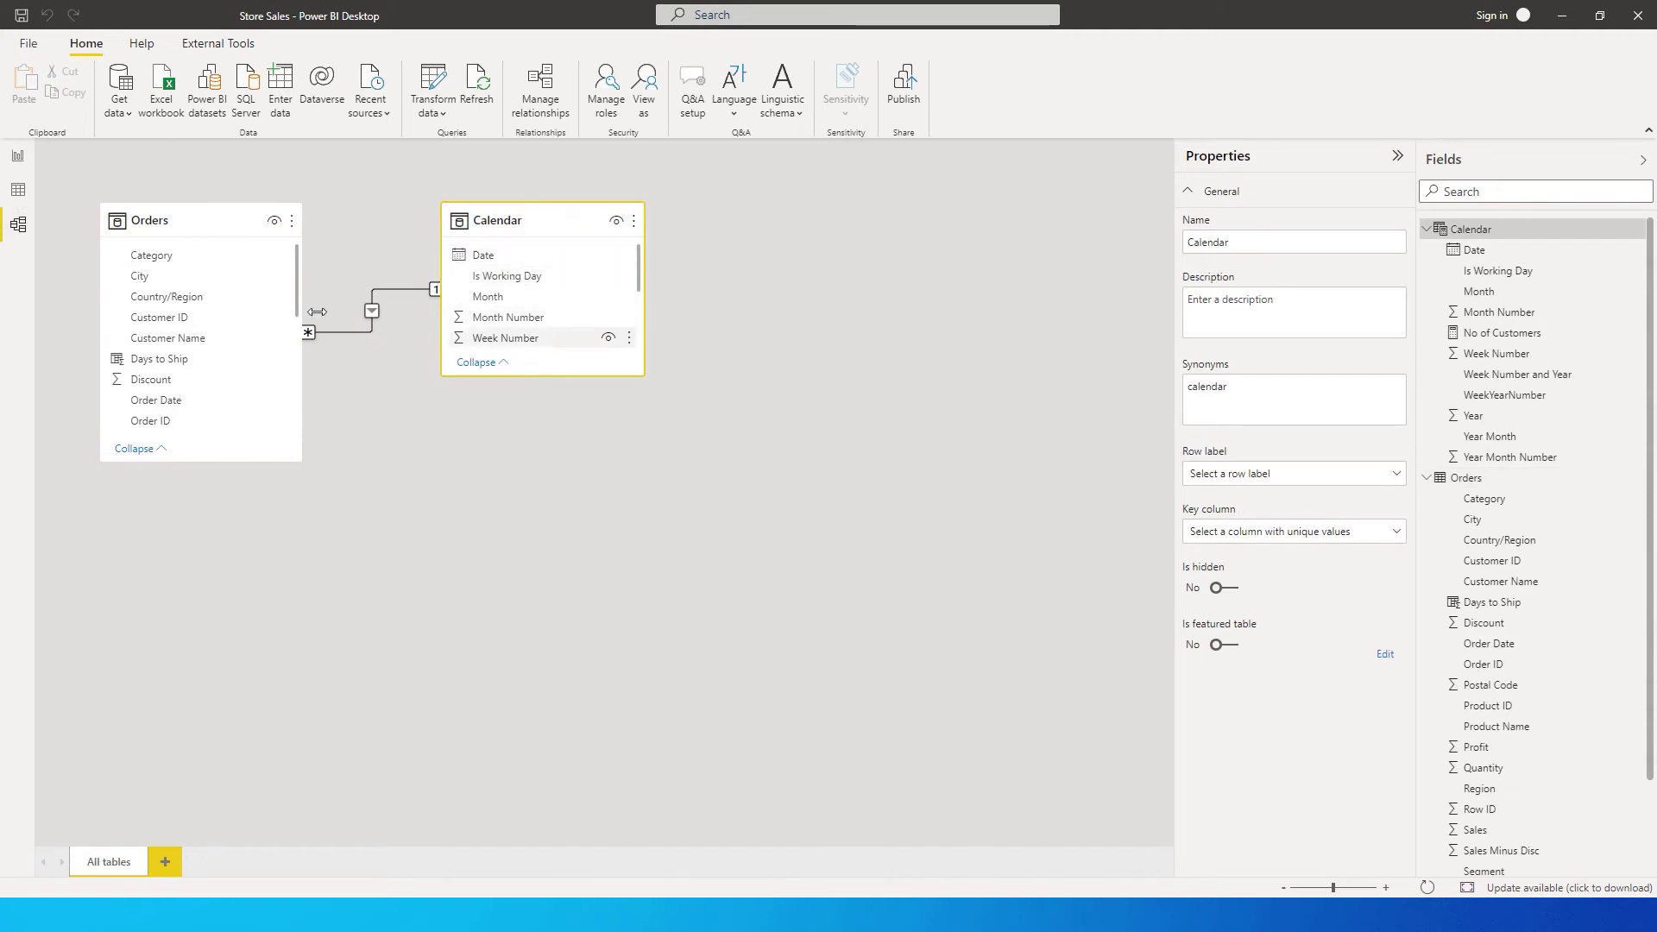
click(18, 156)
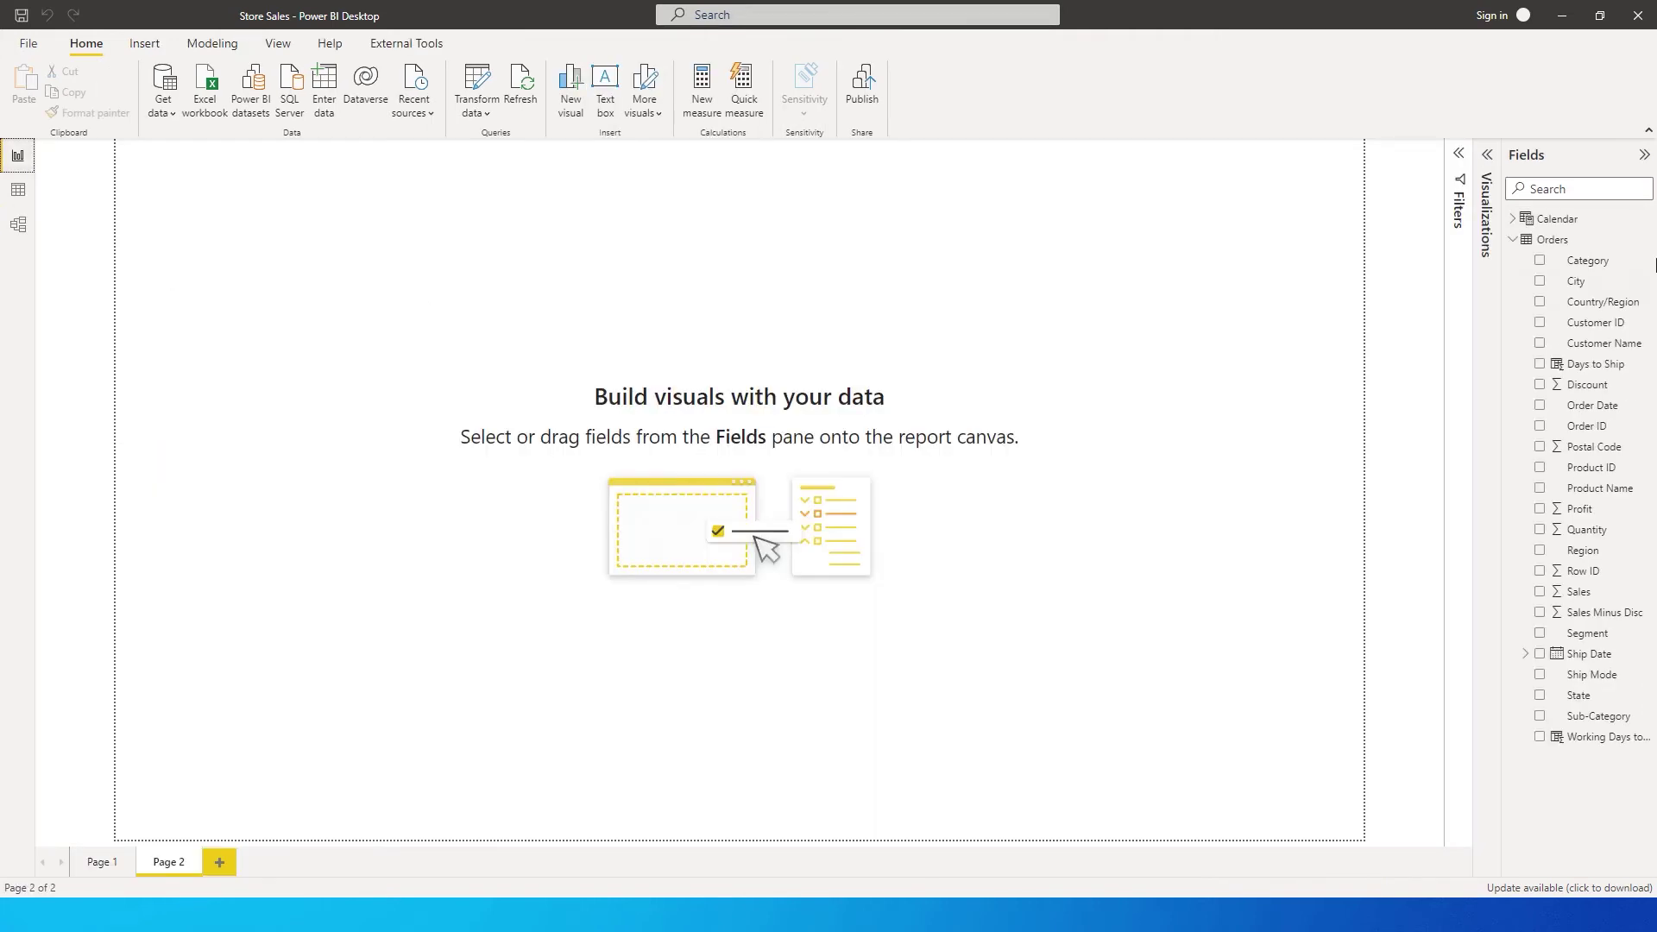
Step: Create the Orders measure Total No of Customers = DISTINCTCOUNT(Orders[Customer ID])
click(1644, 240)
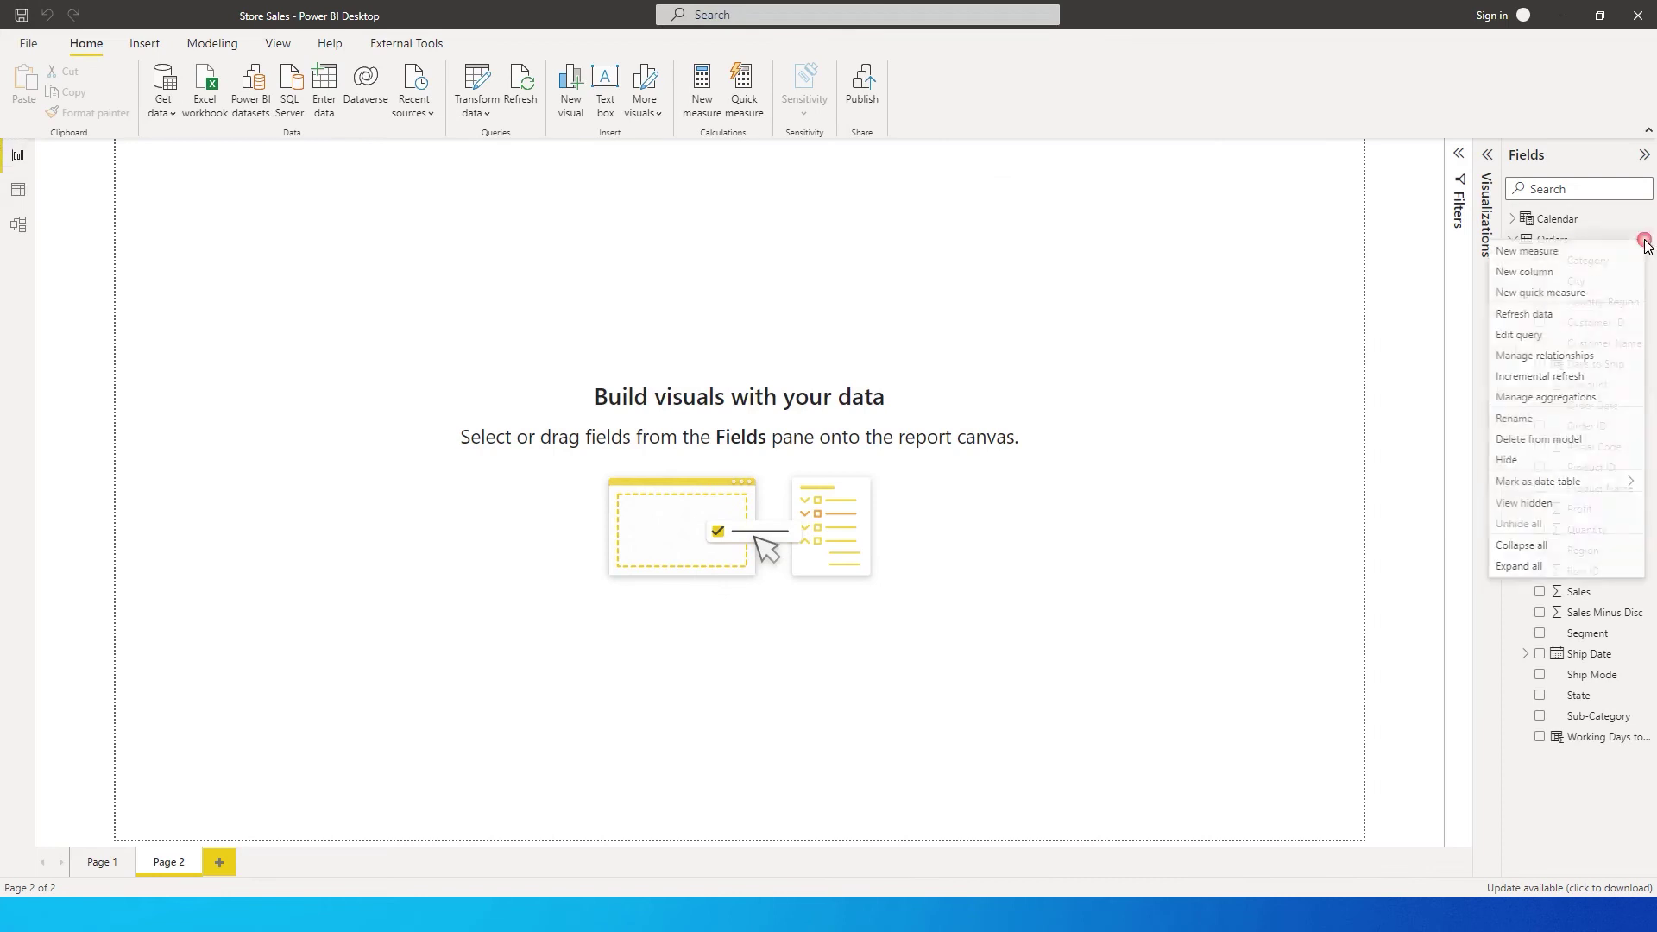
key(Escape)
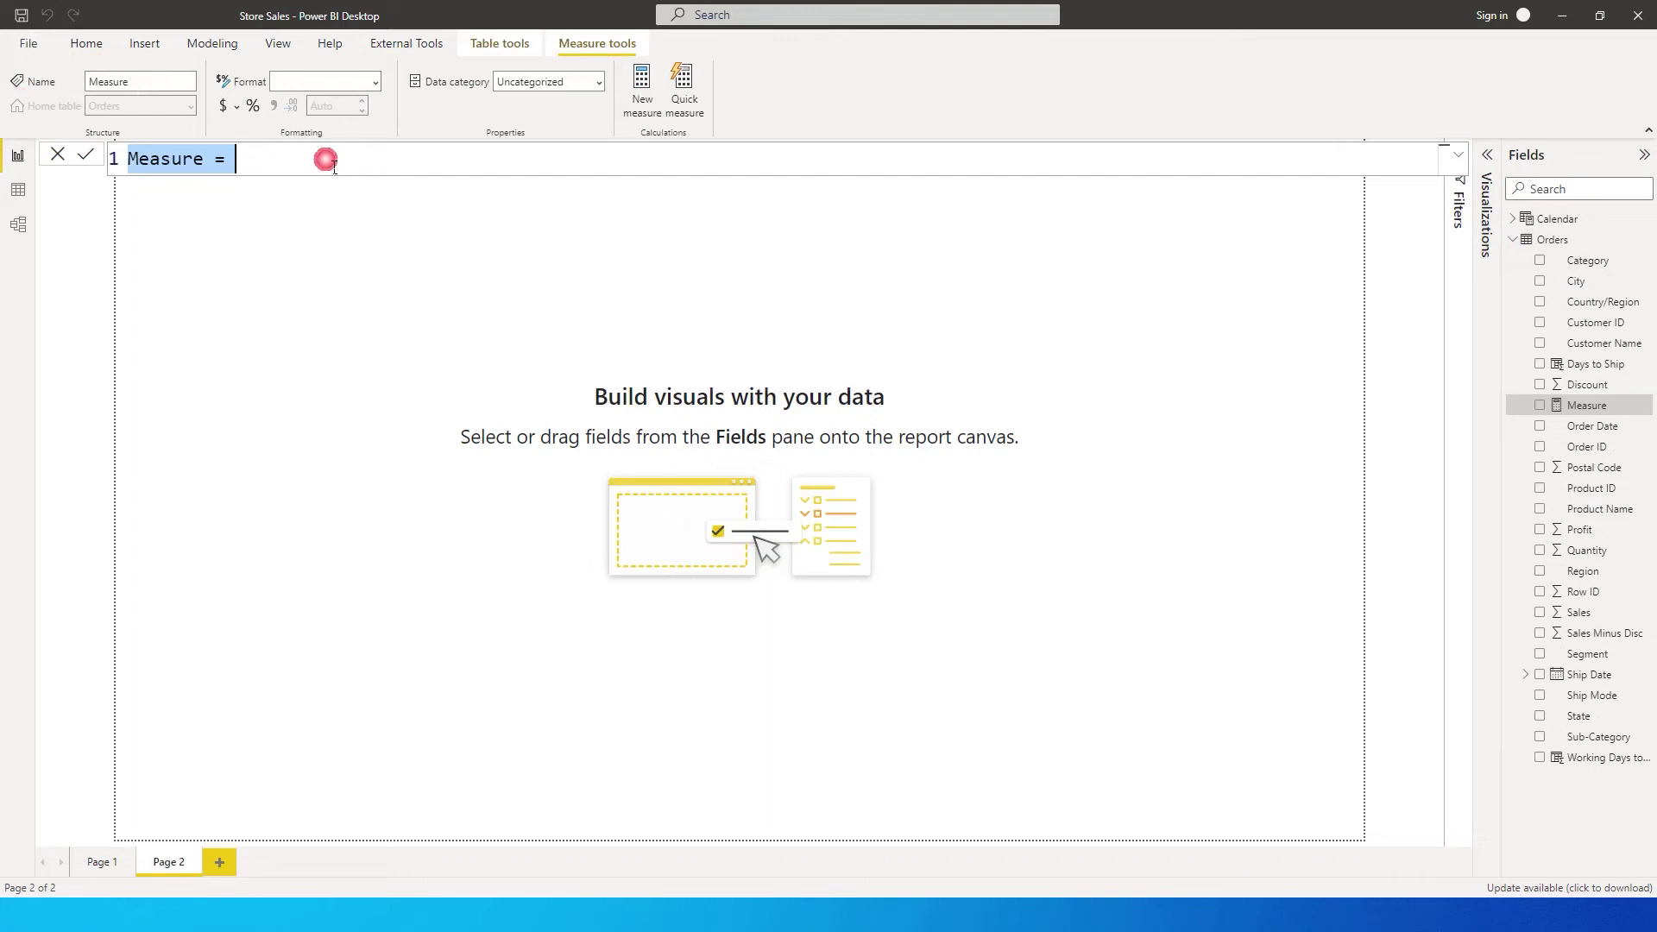
click(335, 167)
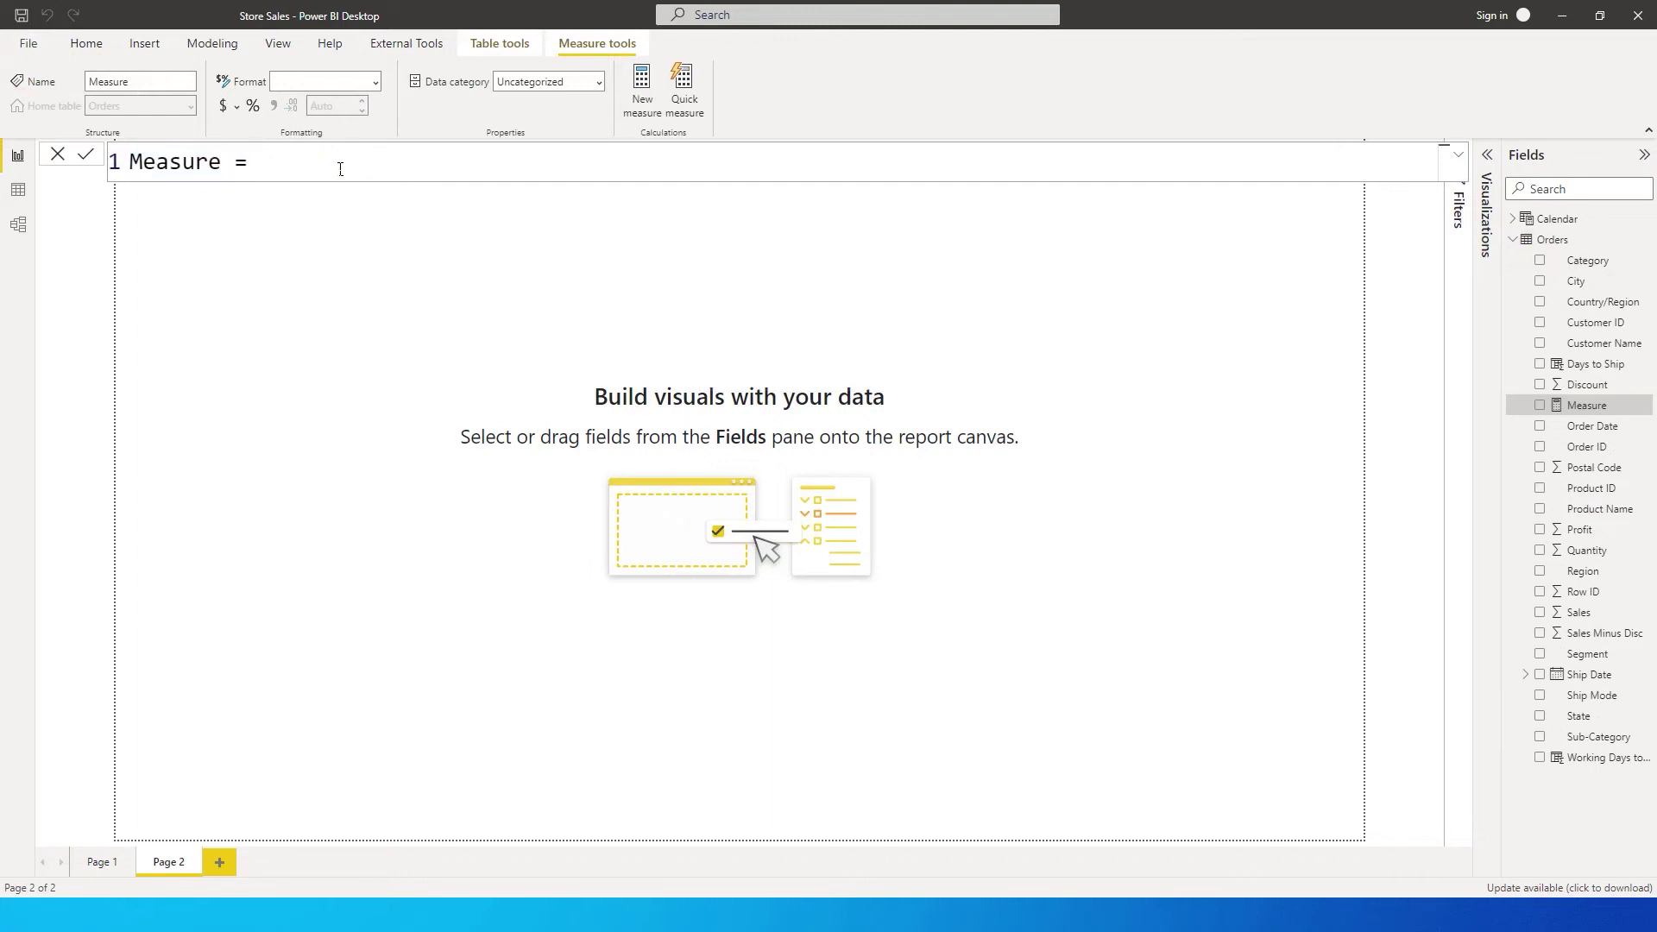
key(ctrl+a)
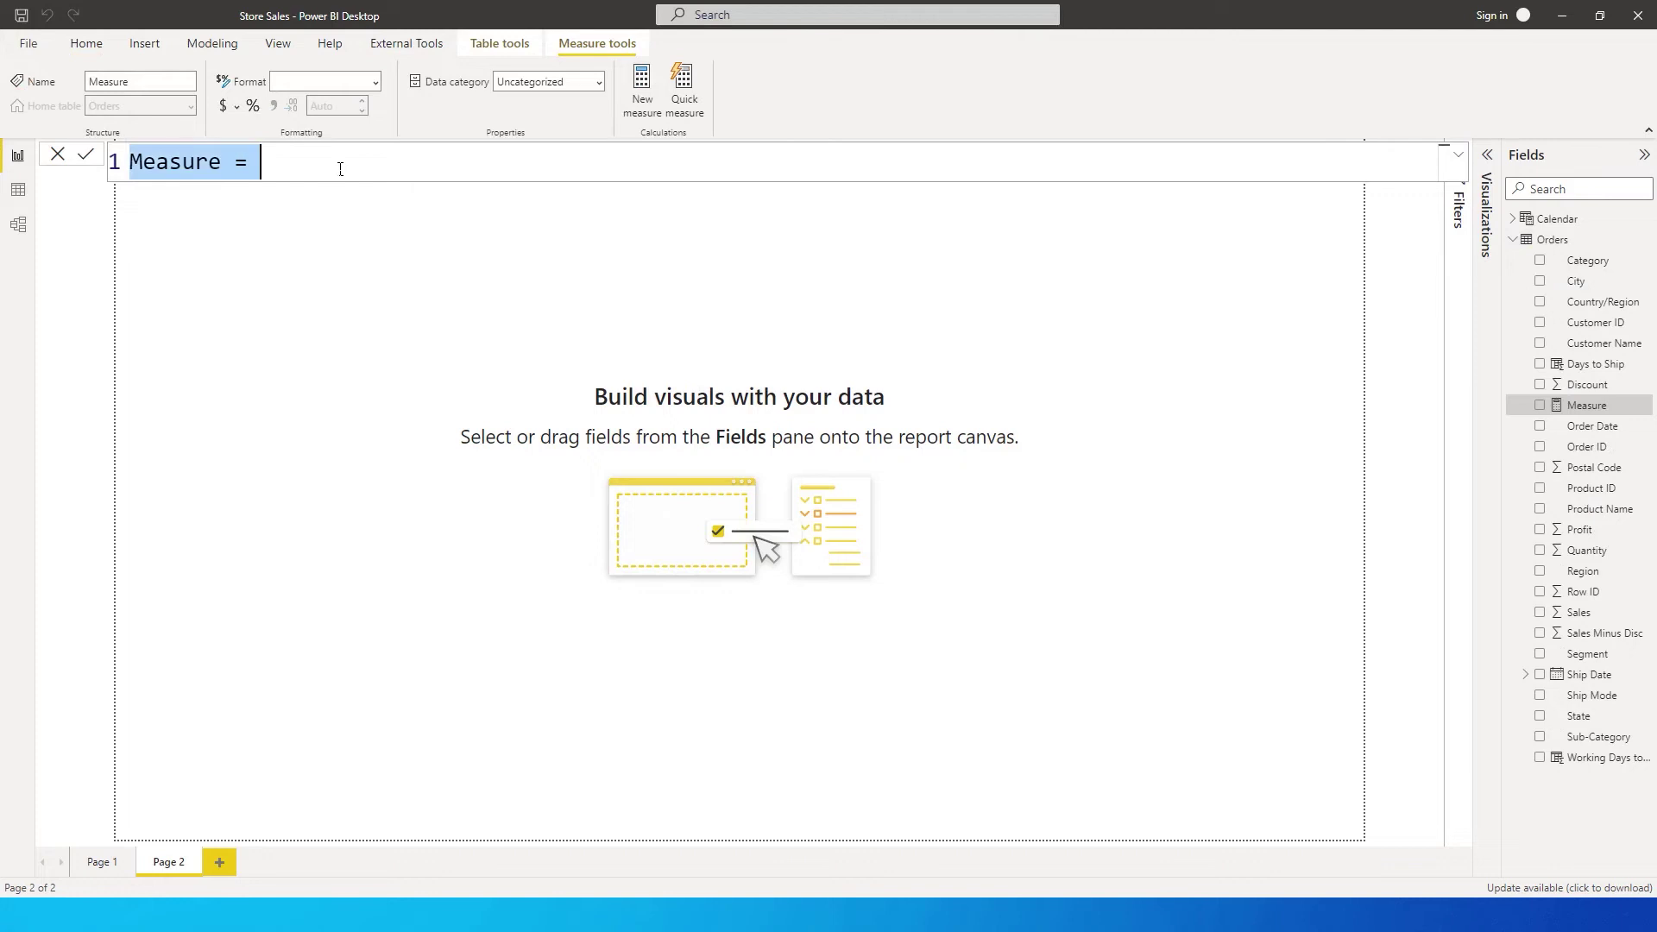
text(To)
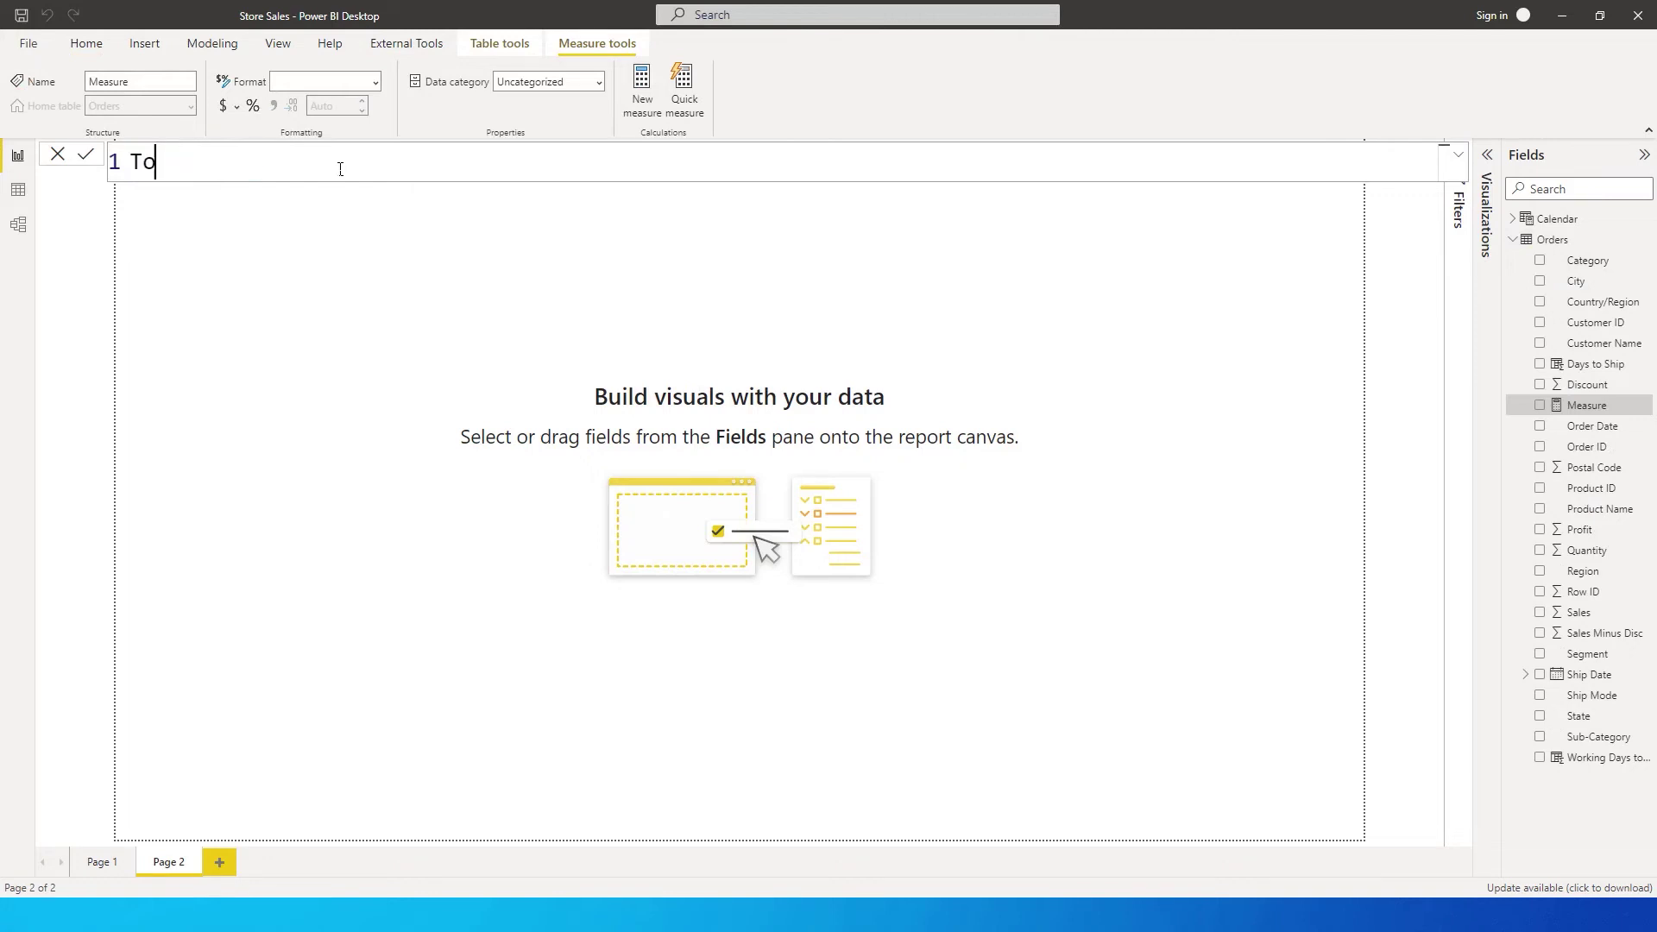
text(tal No of Customers = Distin)
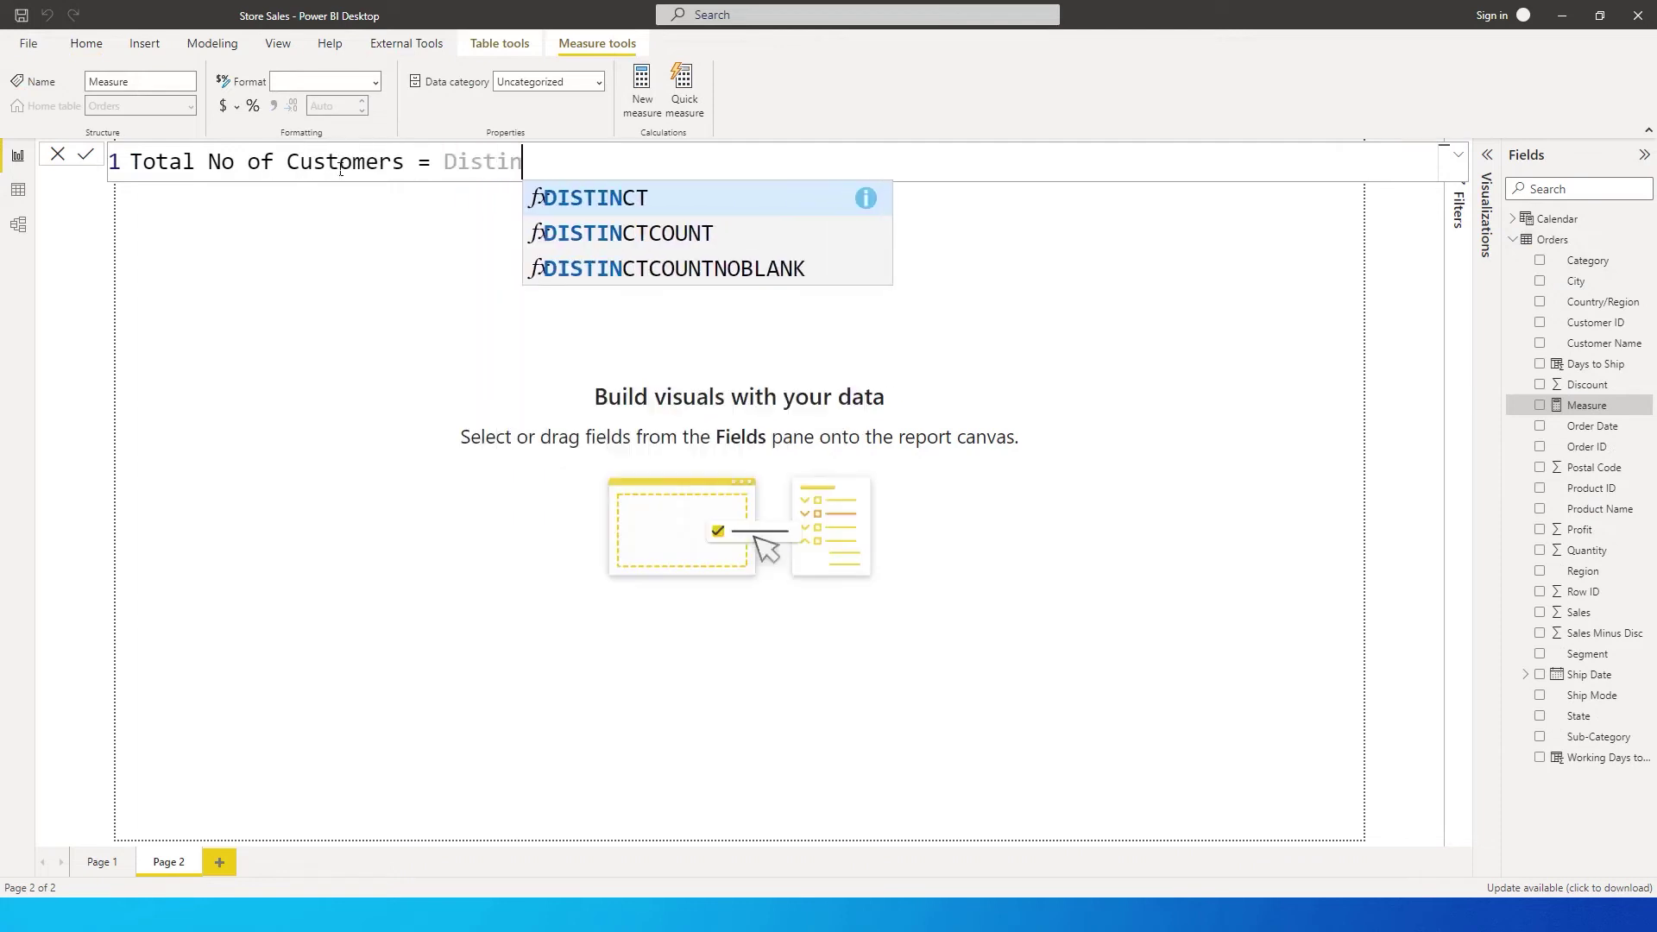
key(Down)
key(Tab)
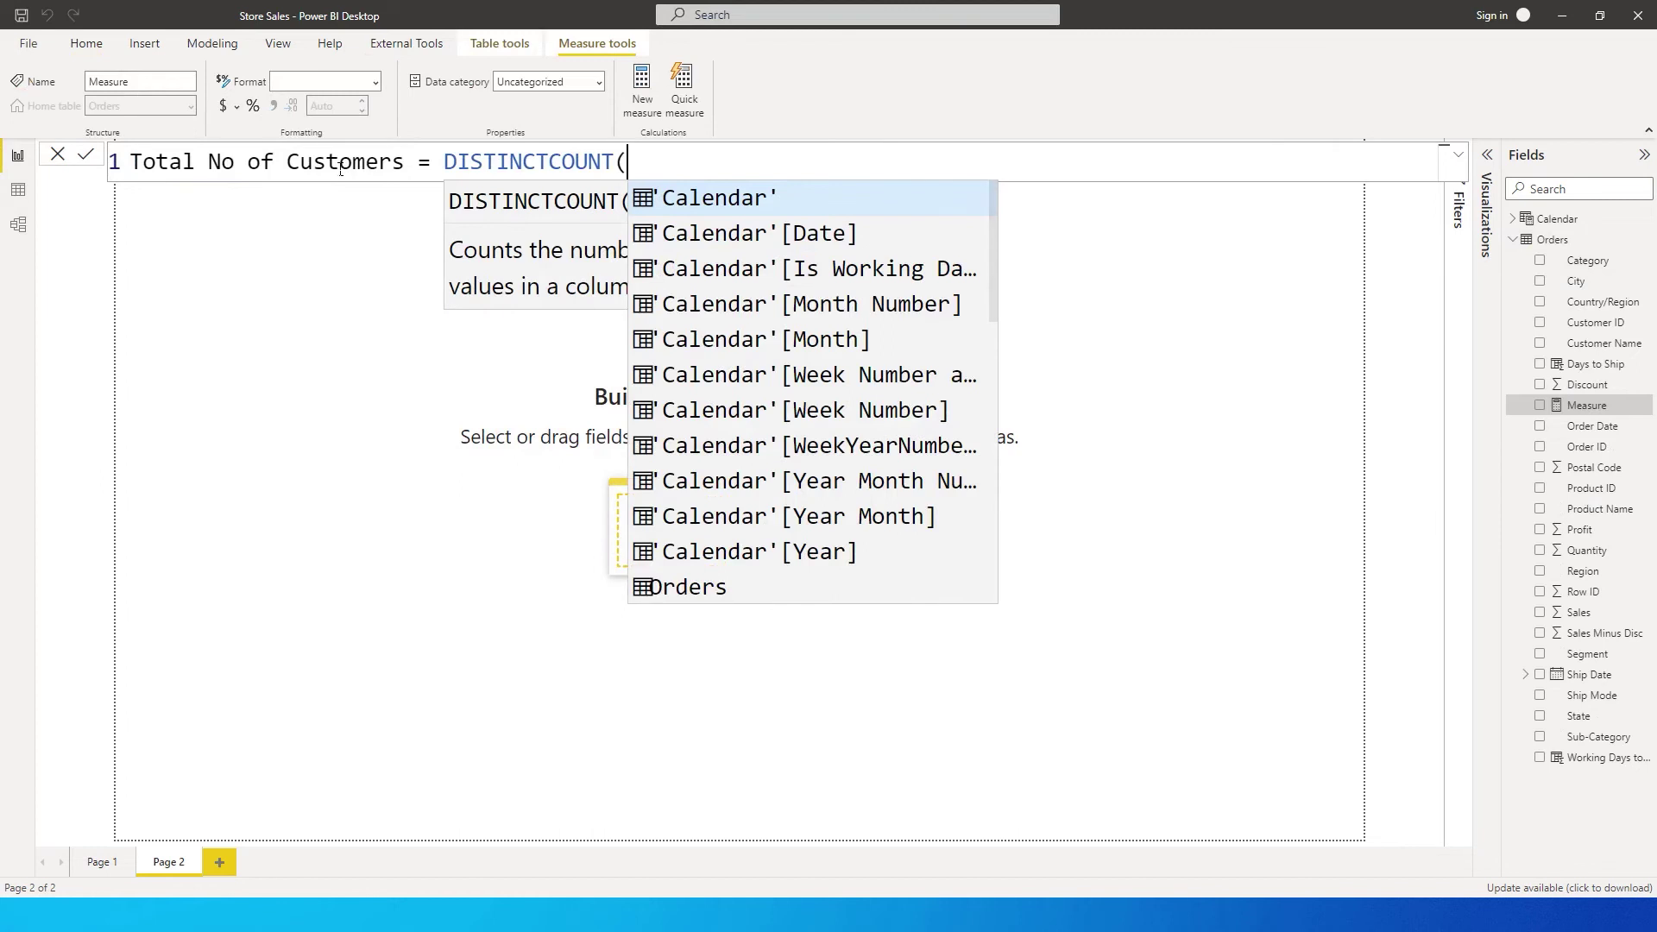
text(Custo)
key(Tab)
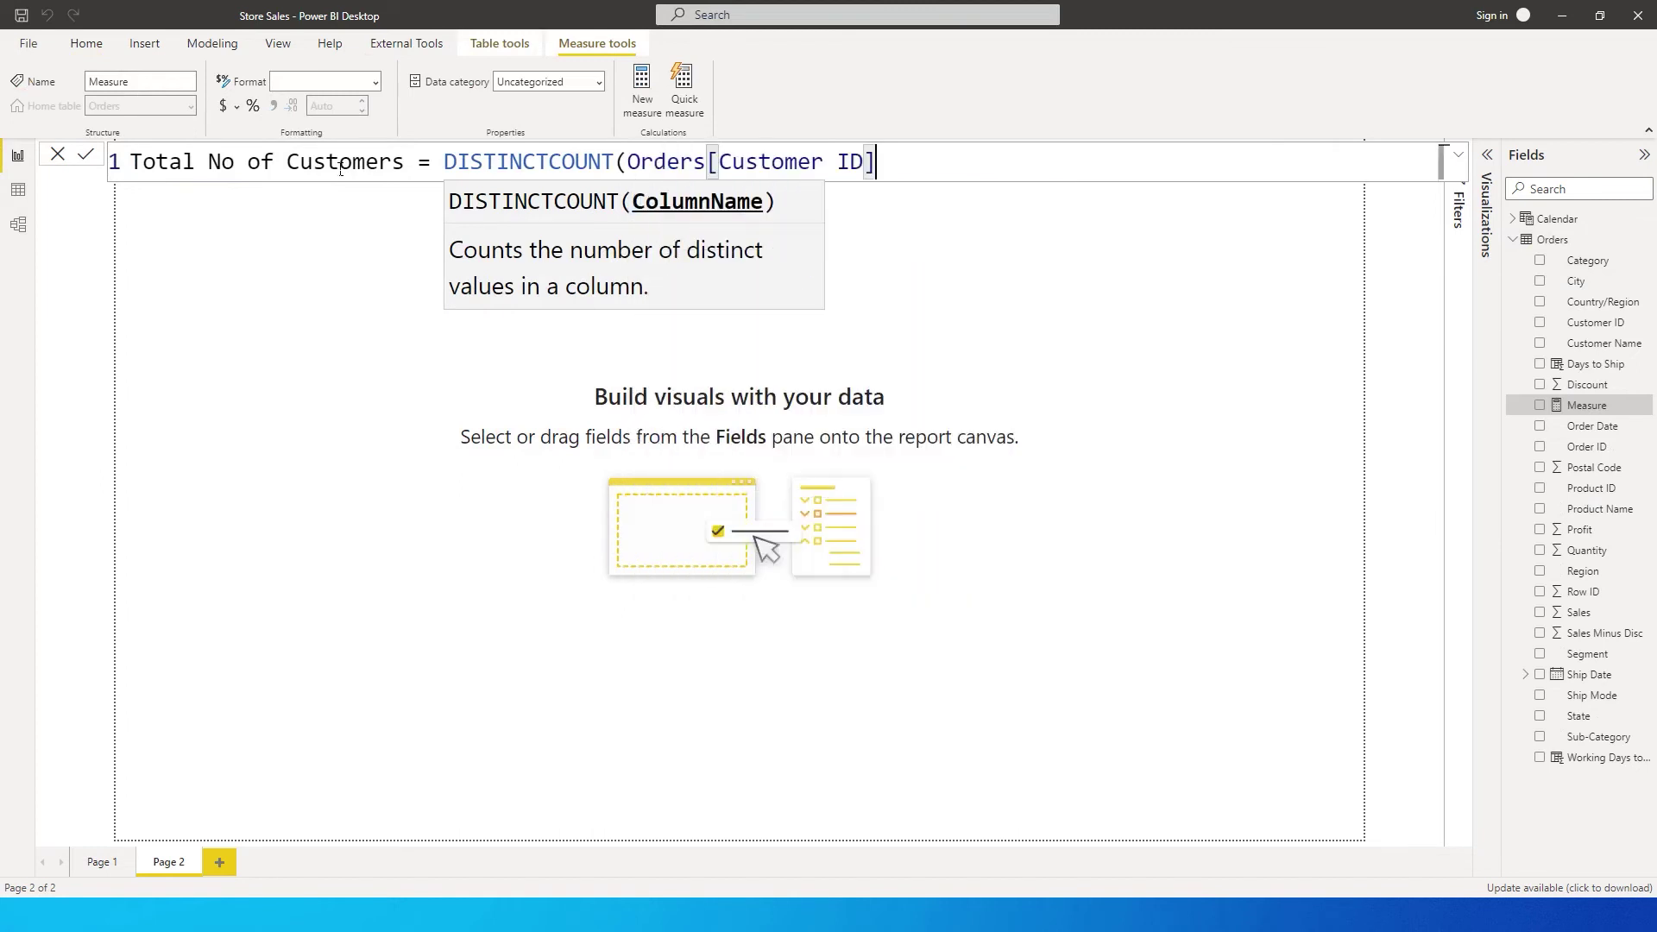
text())
key(Return)
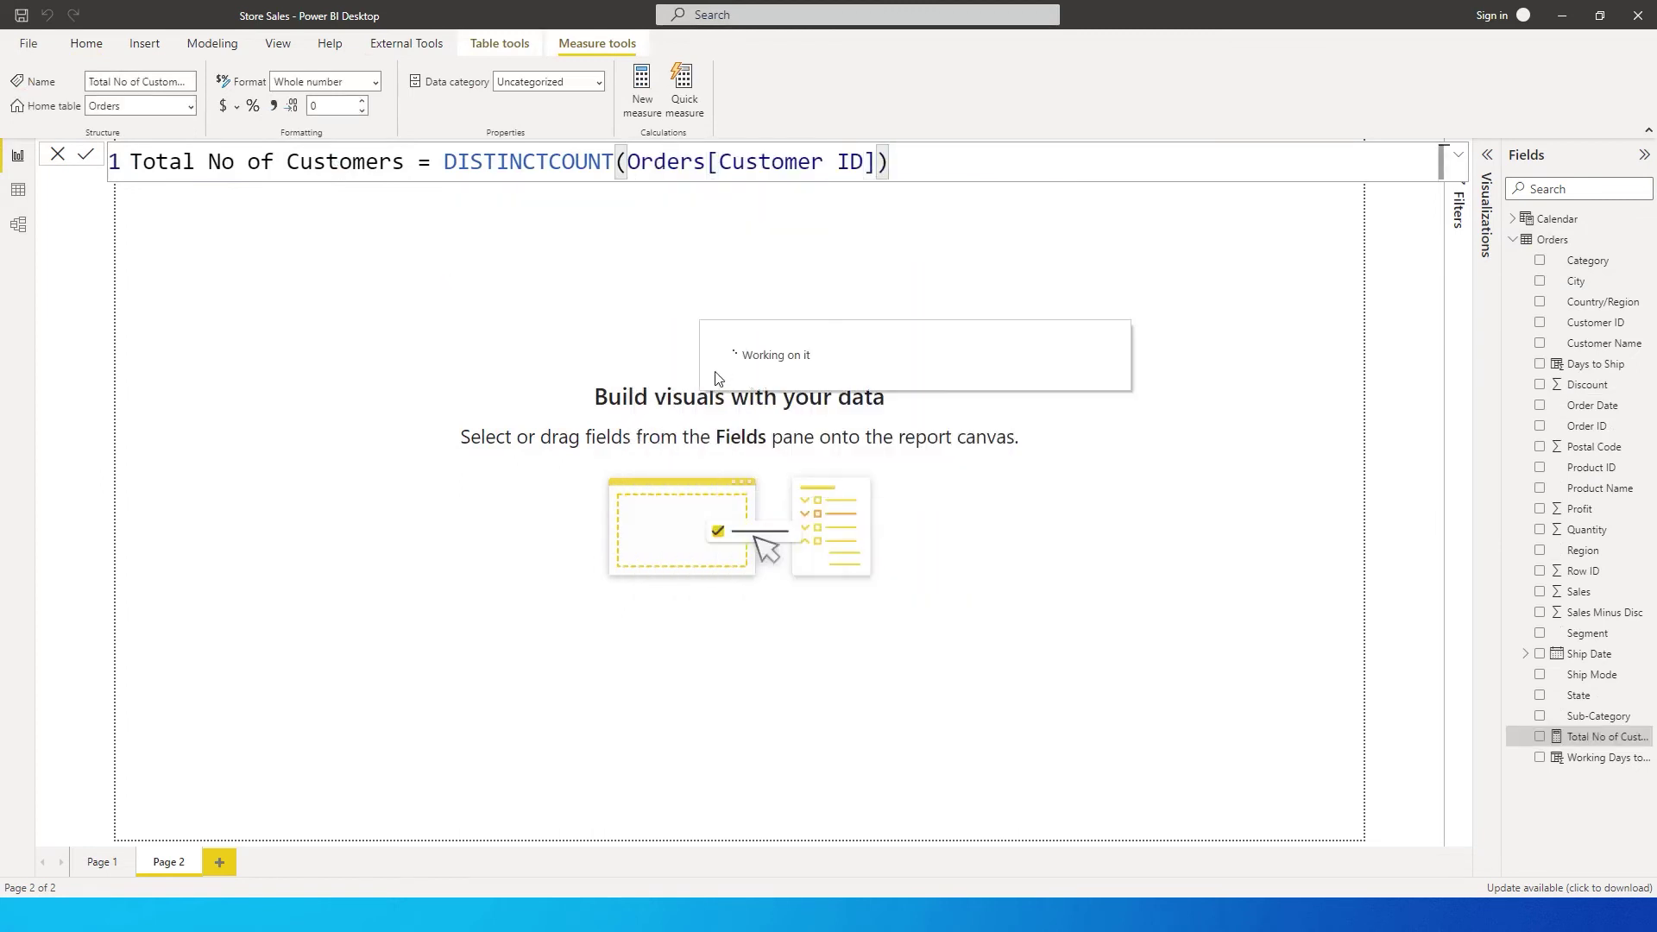
click(320, 292)
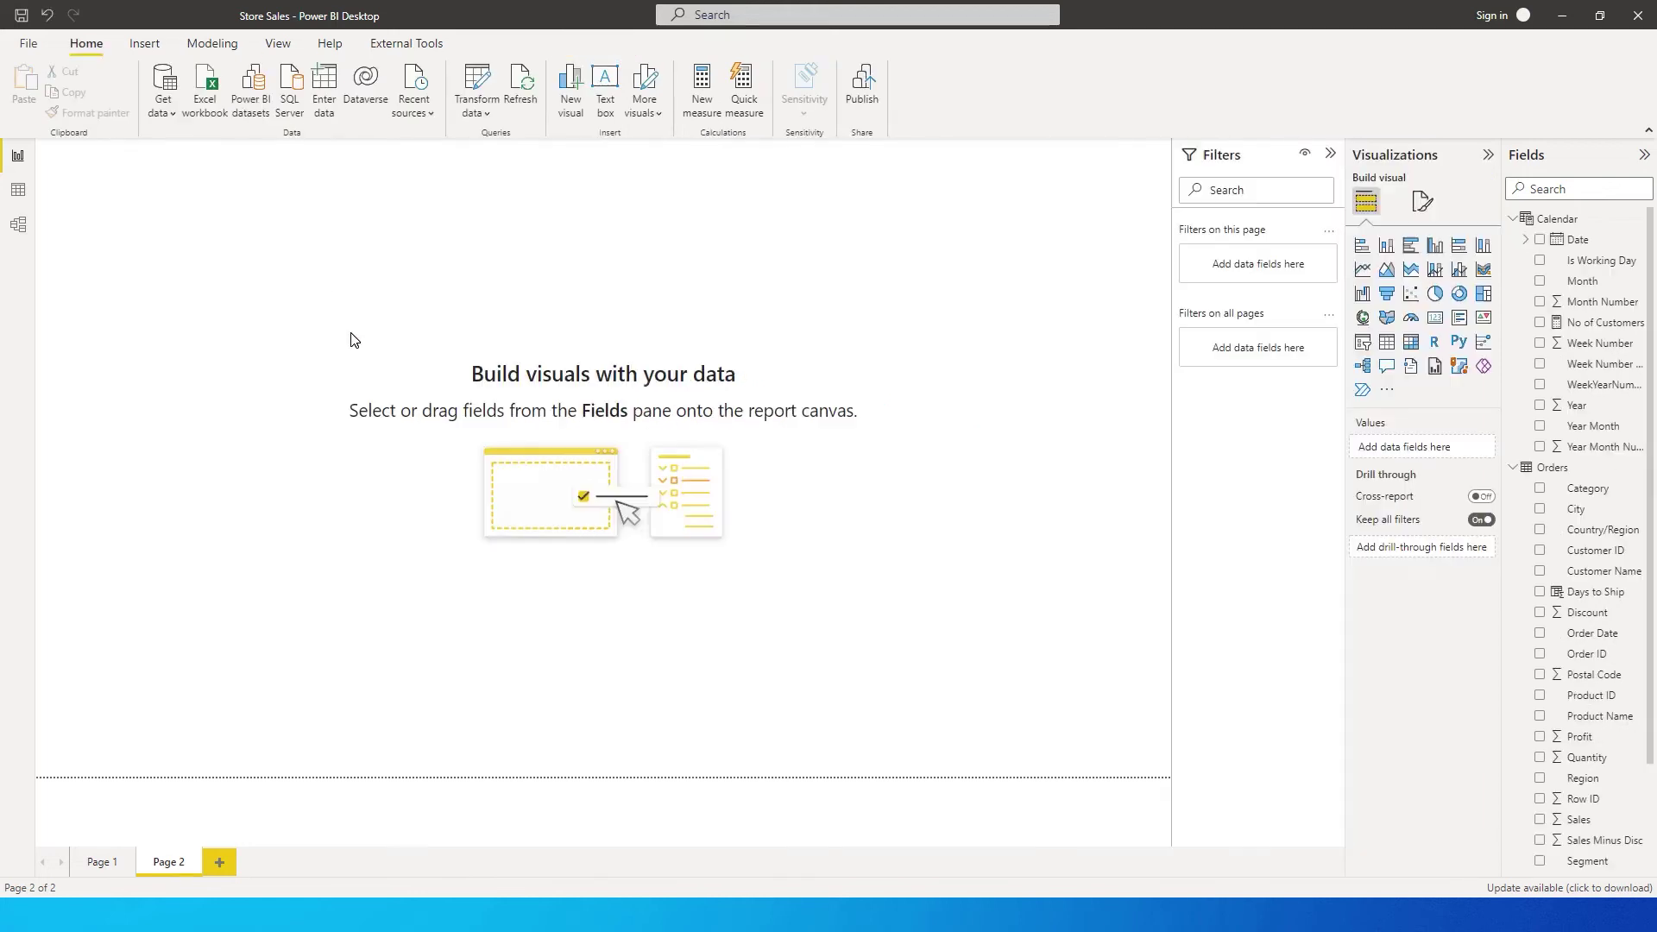
Step: Place an enlarged table of Calendar Date fields on Page 2, keeping only Year and Month
click(1540, 239)
drag(267, 307, 307, 344)
drag(335, 437, 341, 451)
drag(383, 512, 509, 662)
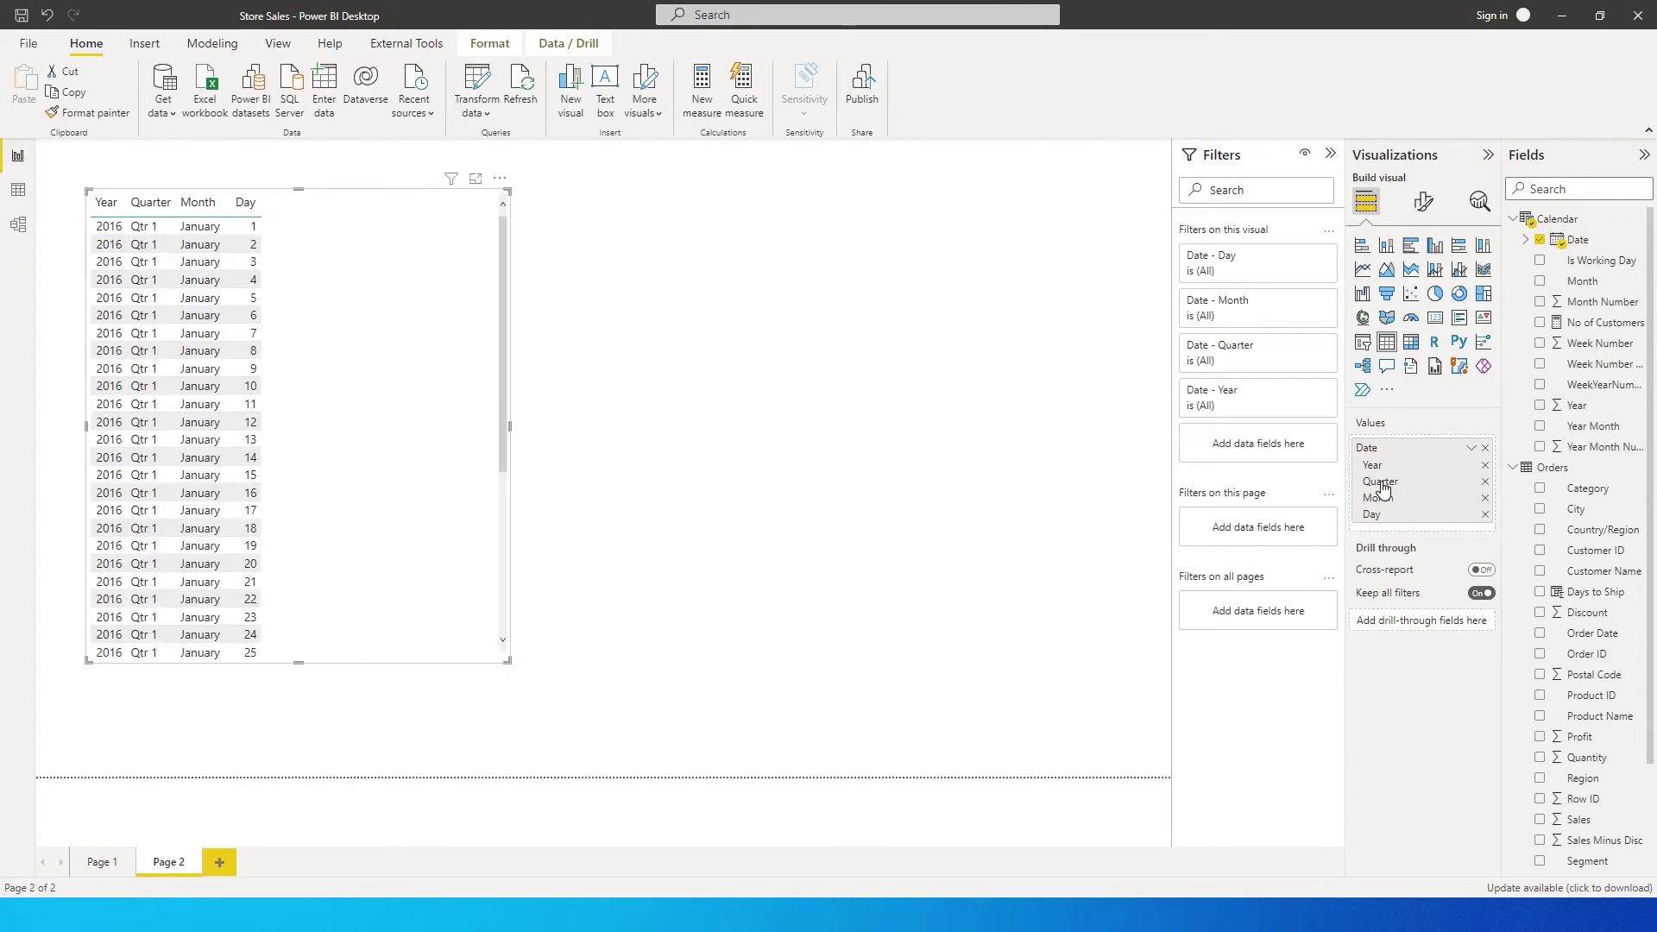
click(1485, 481)
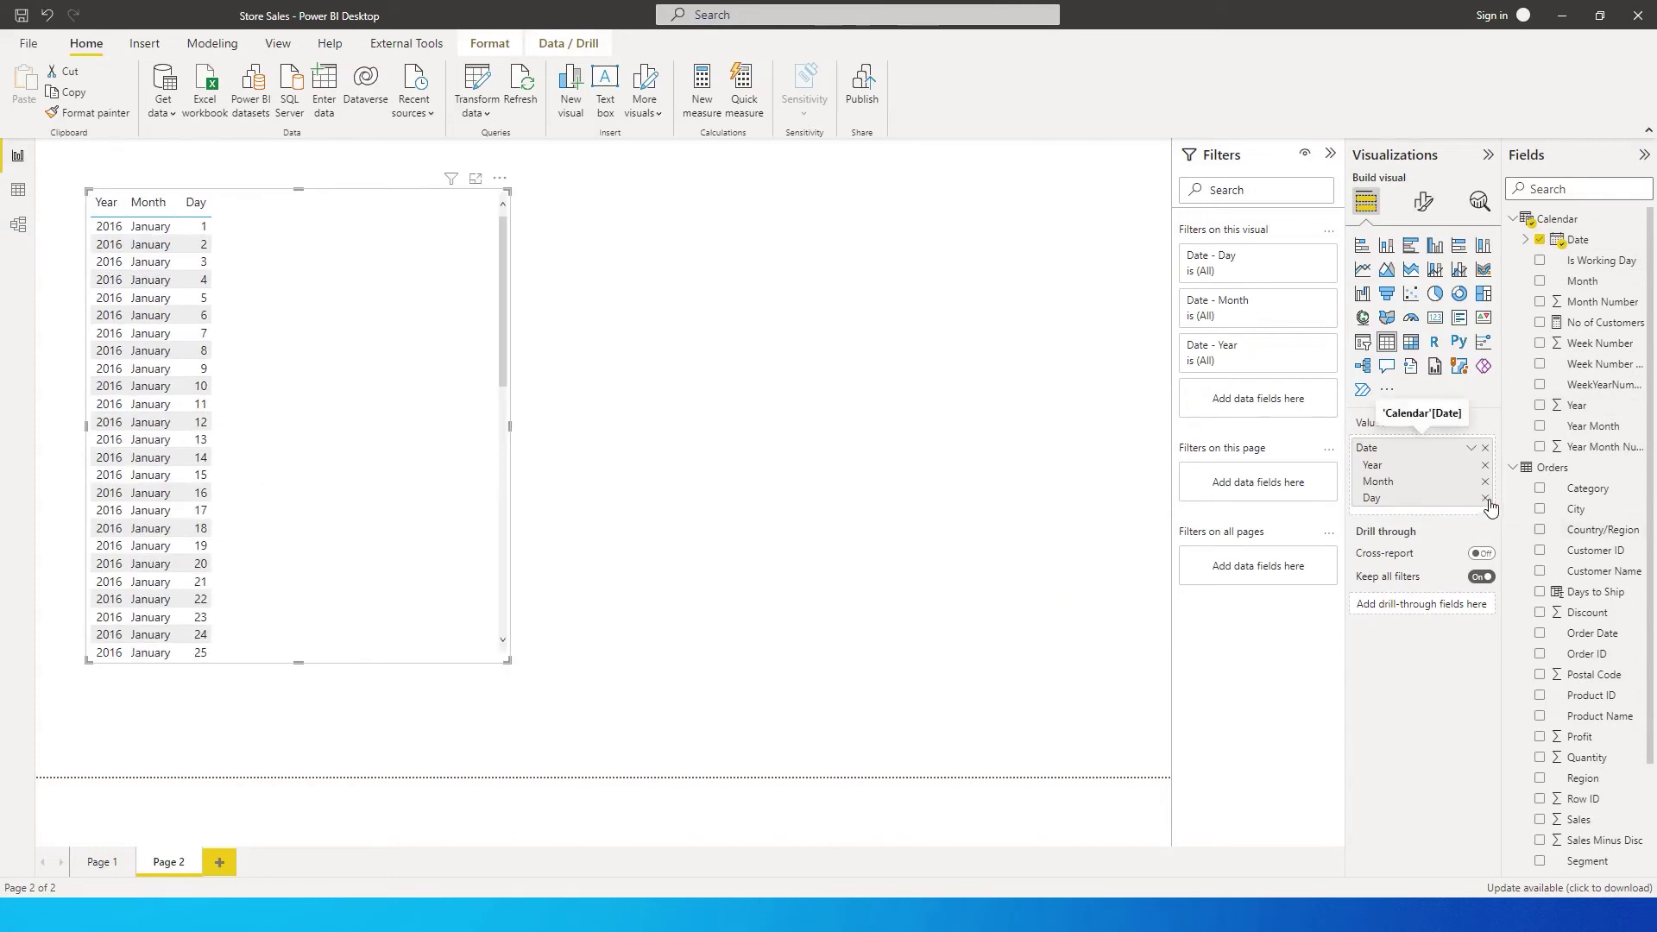
click(1485, 498)
Step: Filter Year to 2020 with basic filtering and add Total No of Customers to the table
click(1310, 304)
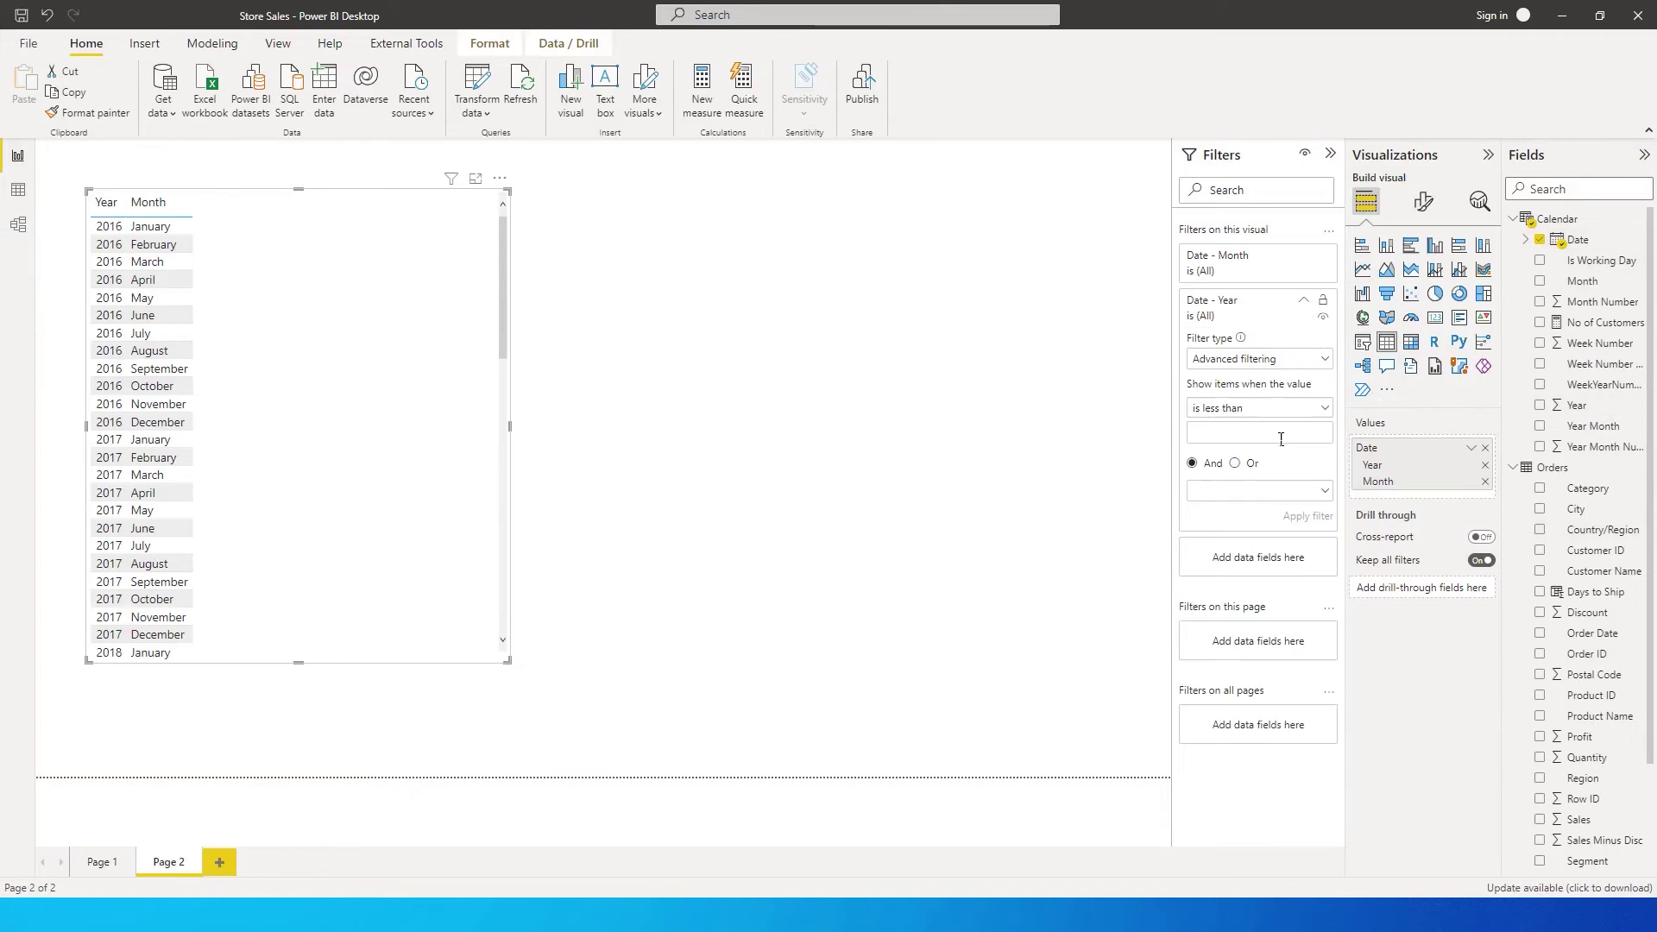
click(1295, 359)
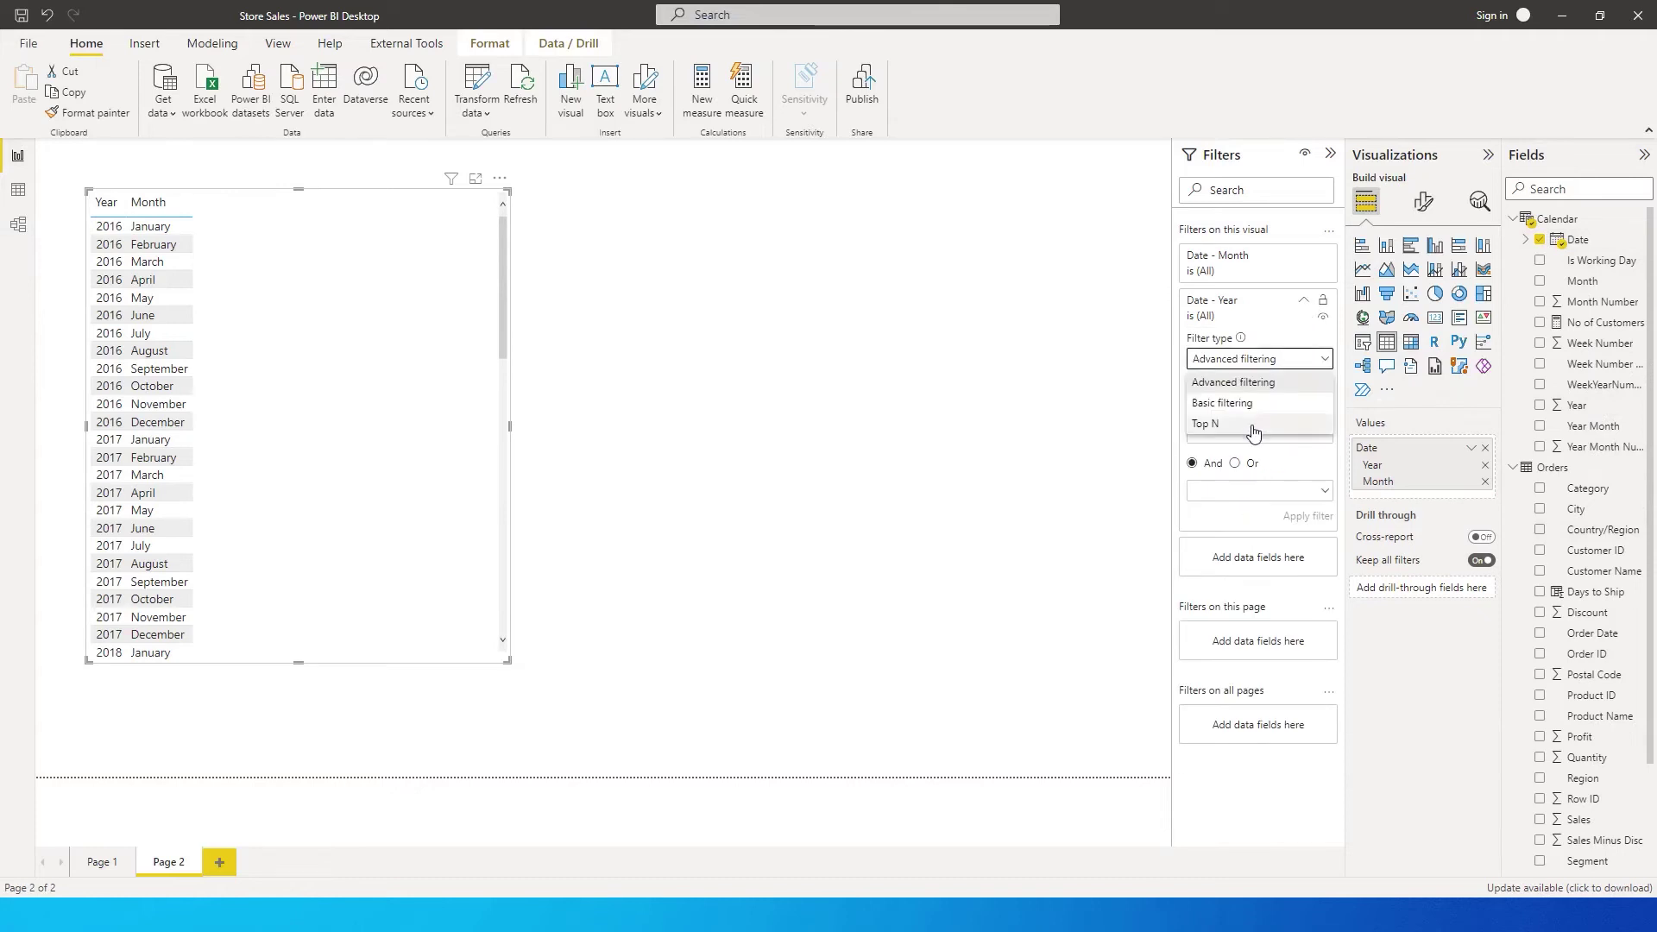
click(1243, 382)
click(1249, 361)
click(1240, 385)
click(1200, 476)
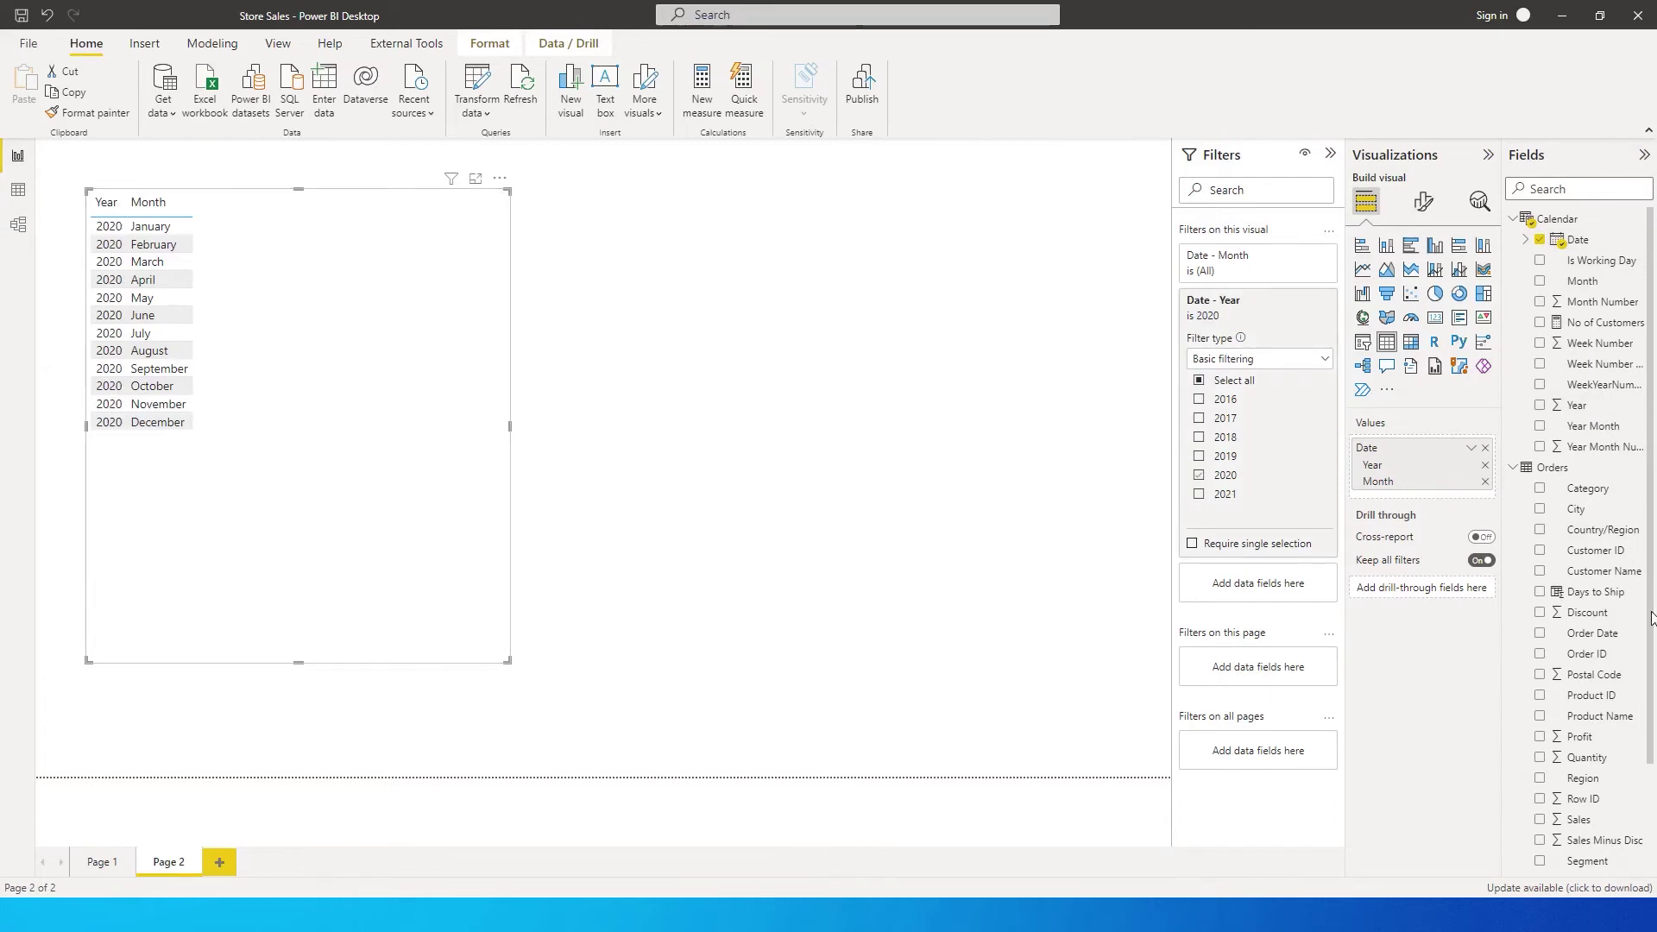
scroll(1588, 854, down, 3)
drag(1591, 848, 346, 376)
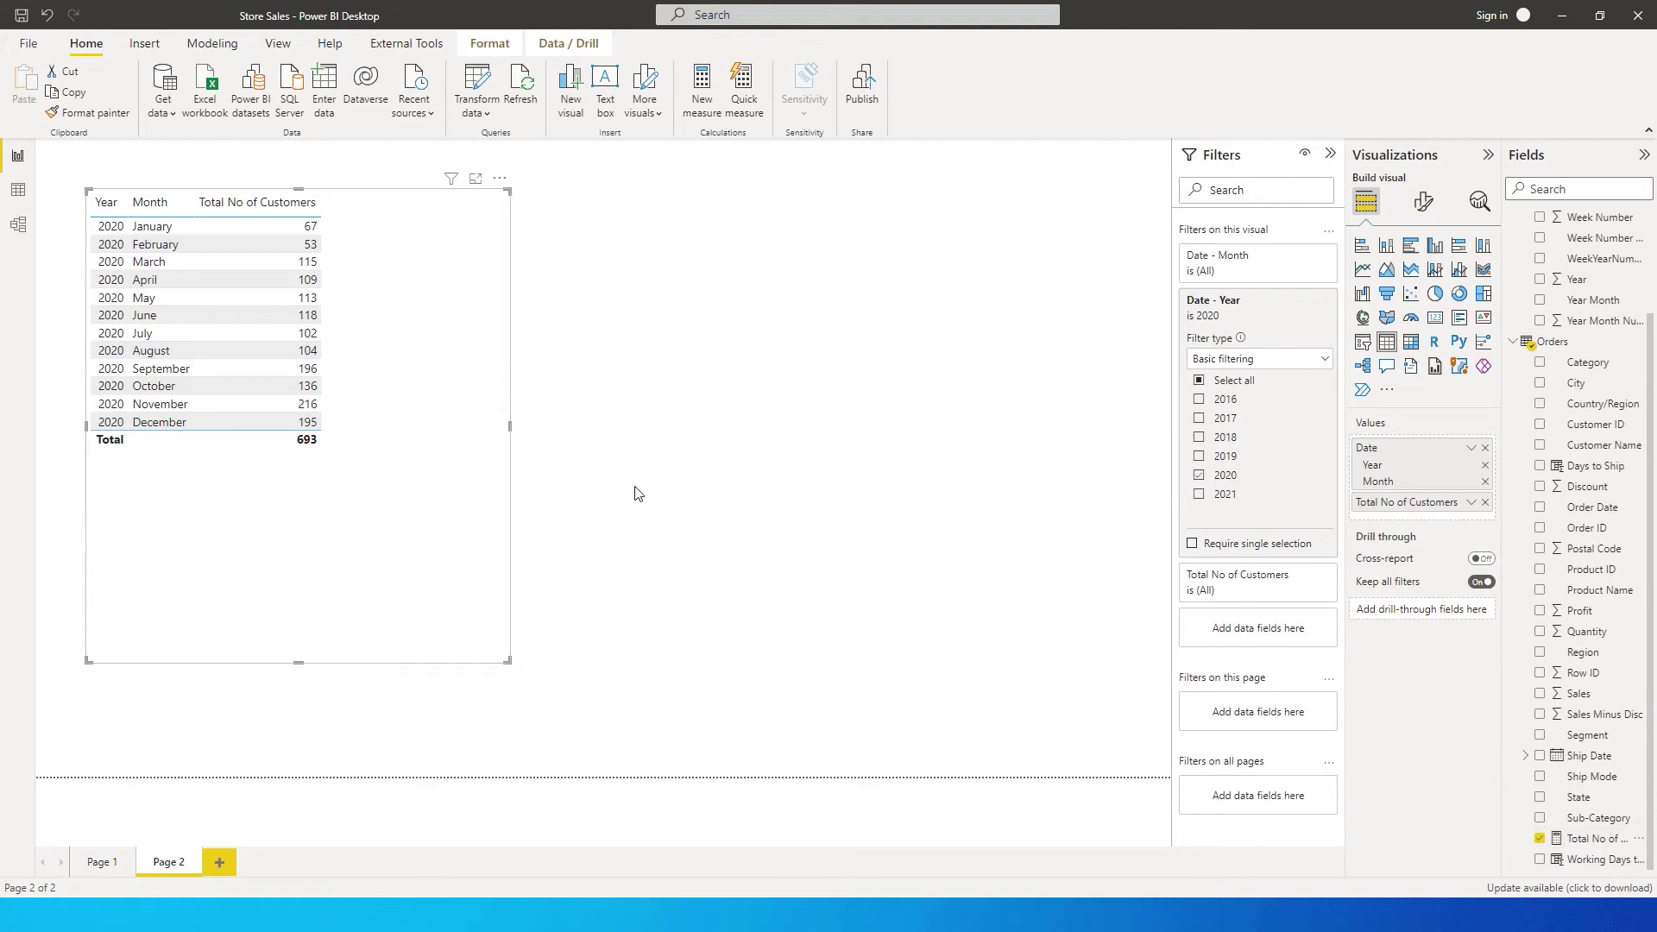
Step: Apply the Alternating rows style preset to the table
click(1424, 201)
click(1372, 318)
click(1413, 355)
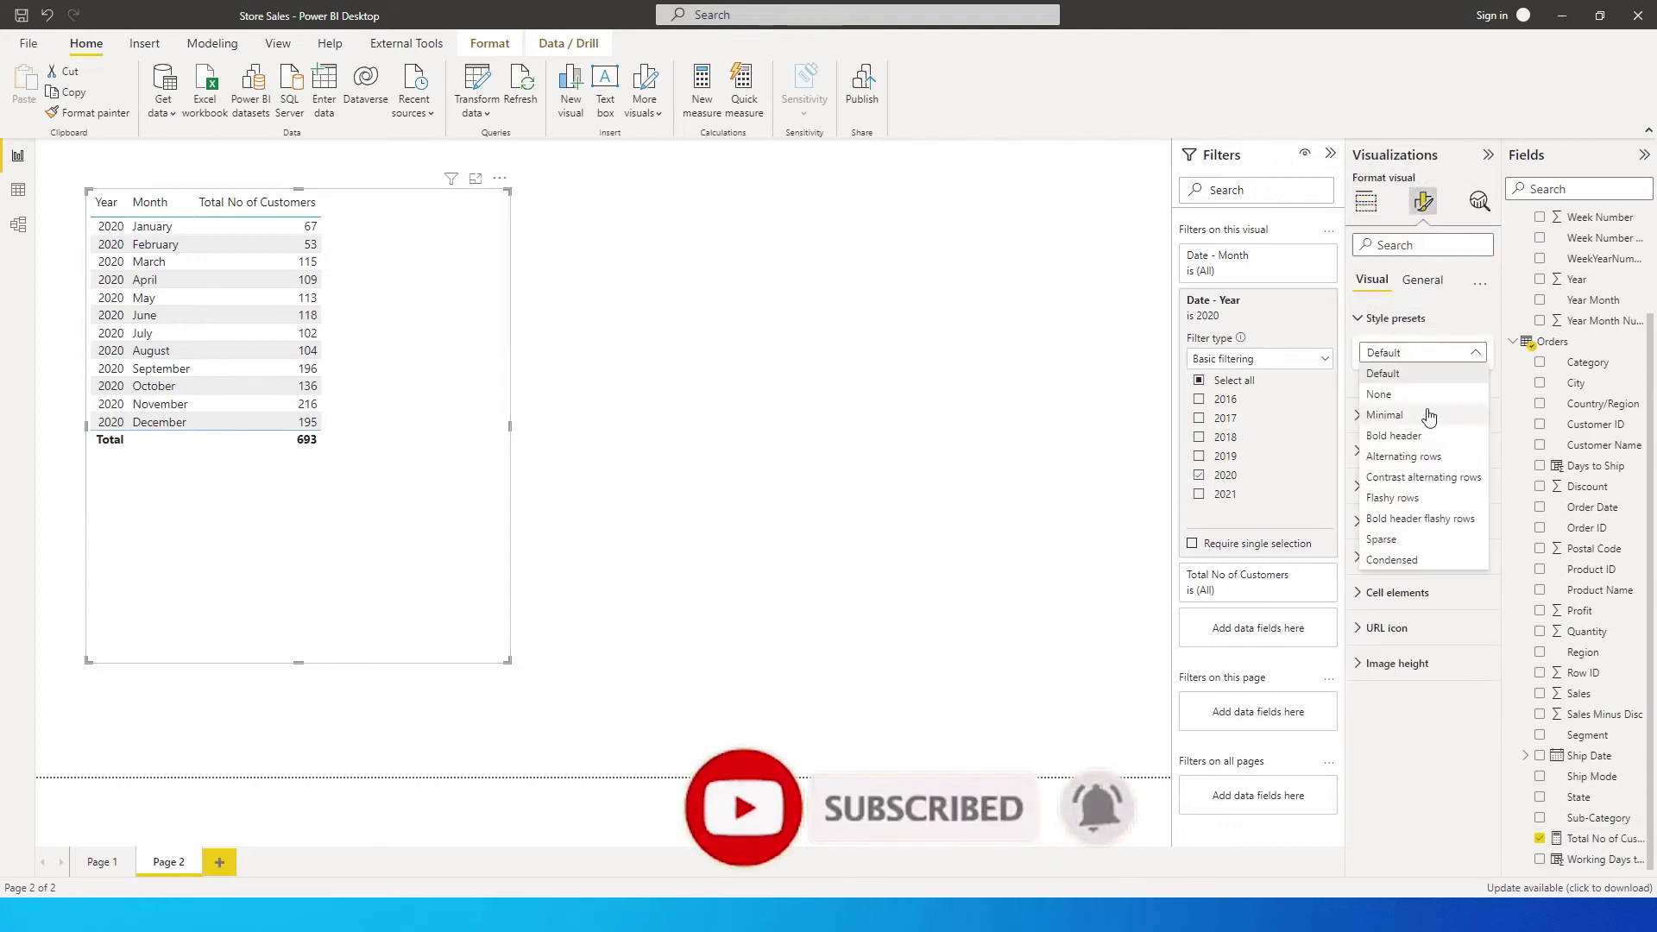
click(1415, 368)
click(1415, 354)
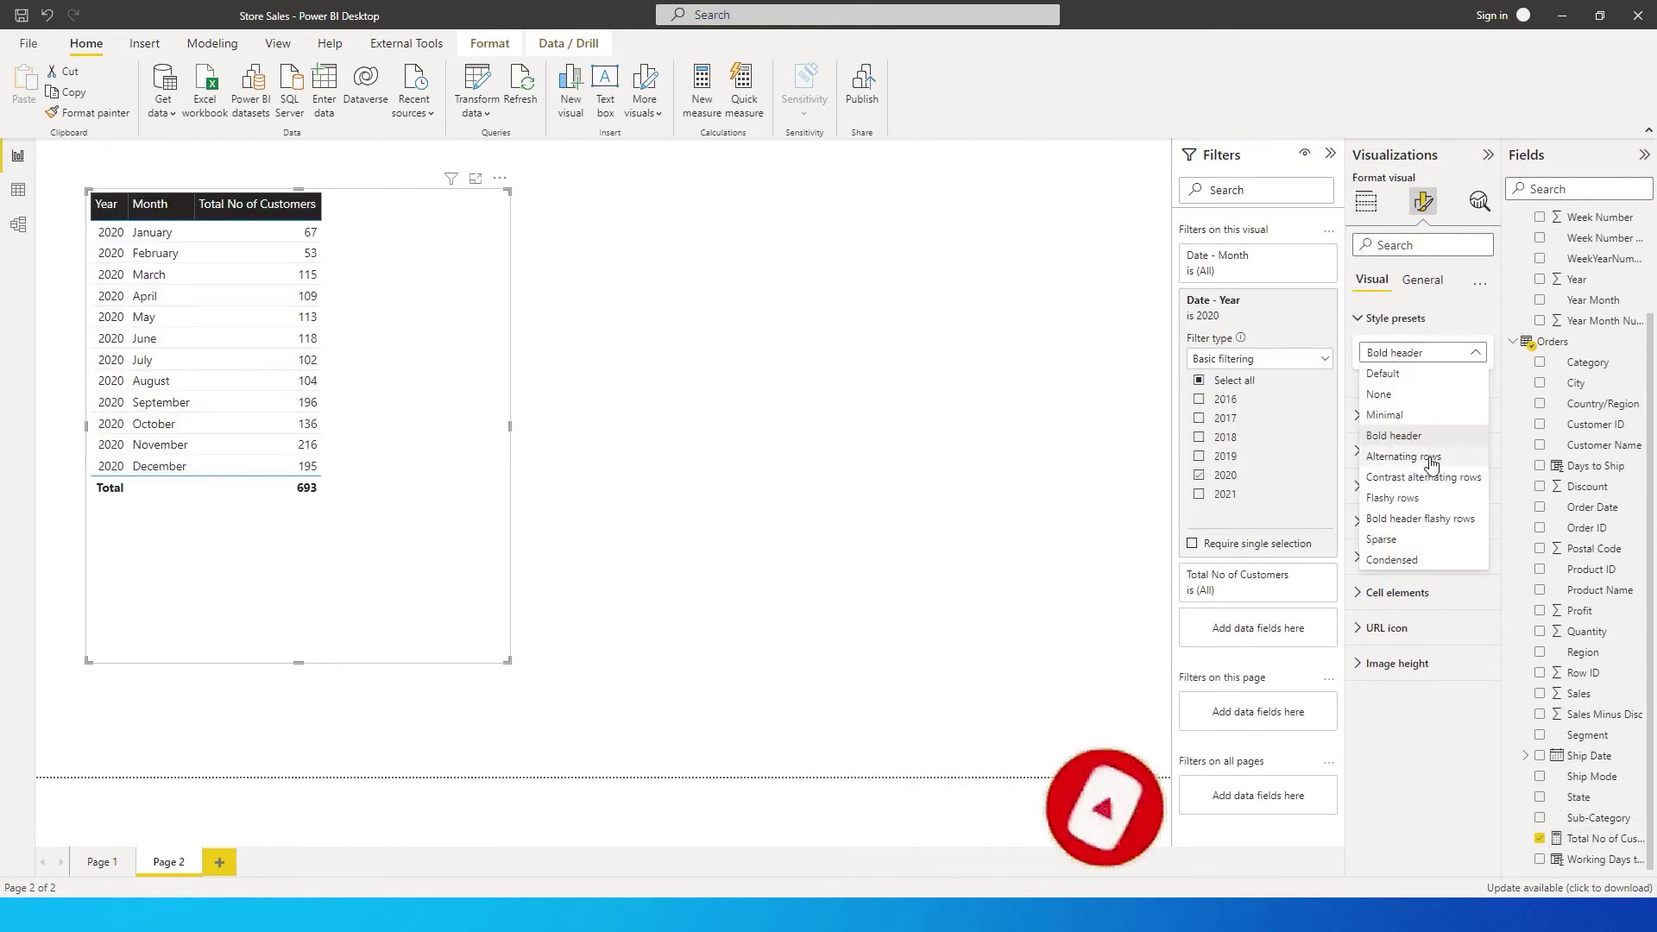
click(1425, 440)
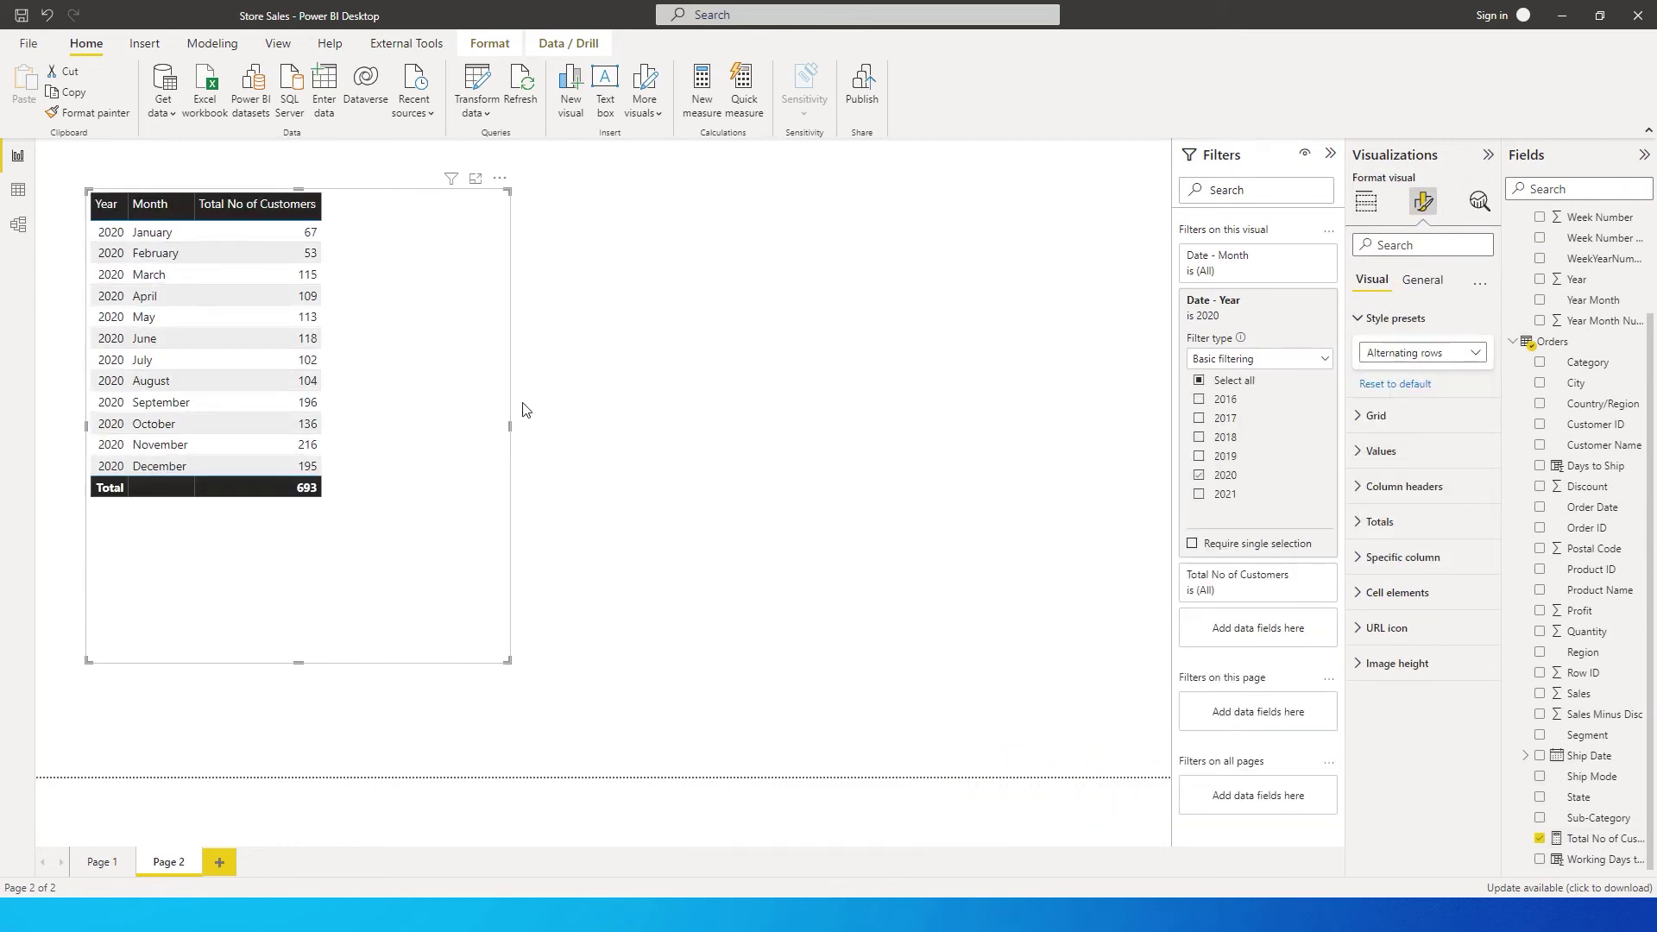
Step: Widen the table visual to the right and start a new measure in Orders
drag(512, 434, 879, 427)
scroll(1640, 389, up, 3)
scroll(1639, 388, down, 3)
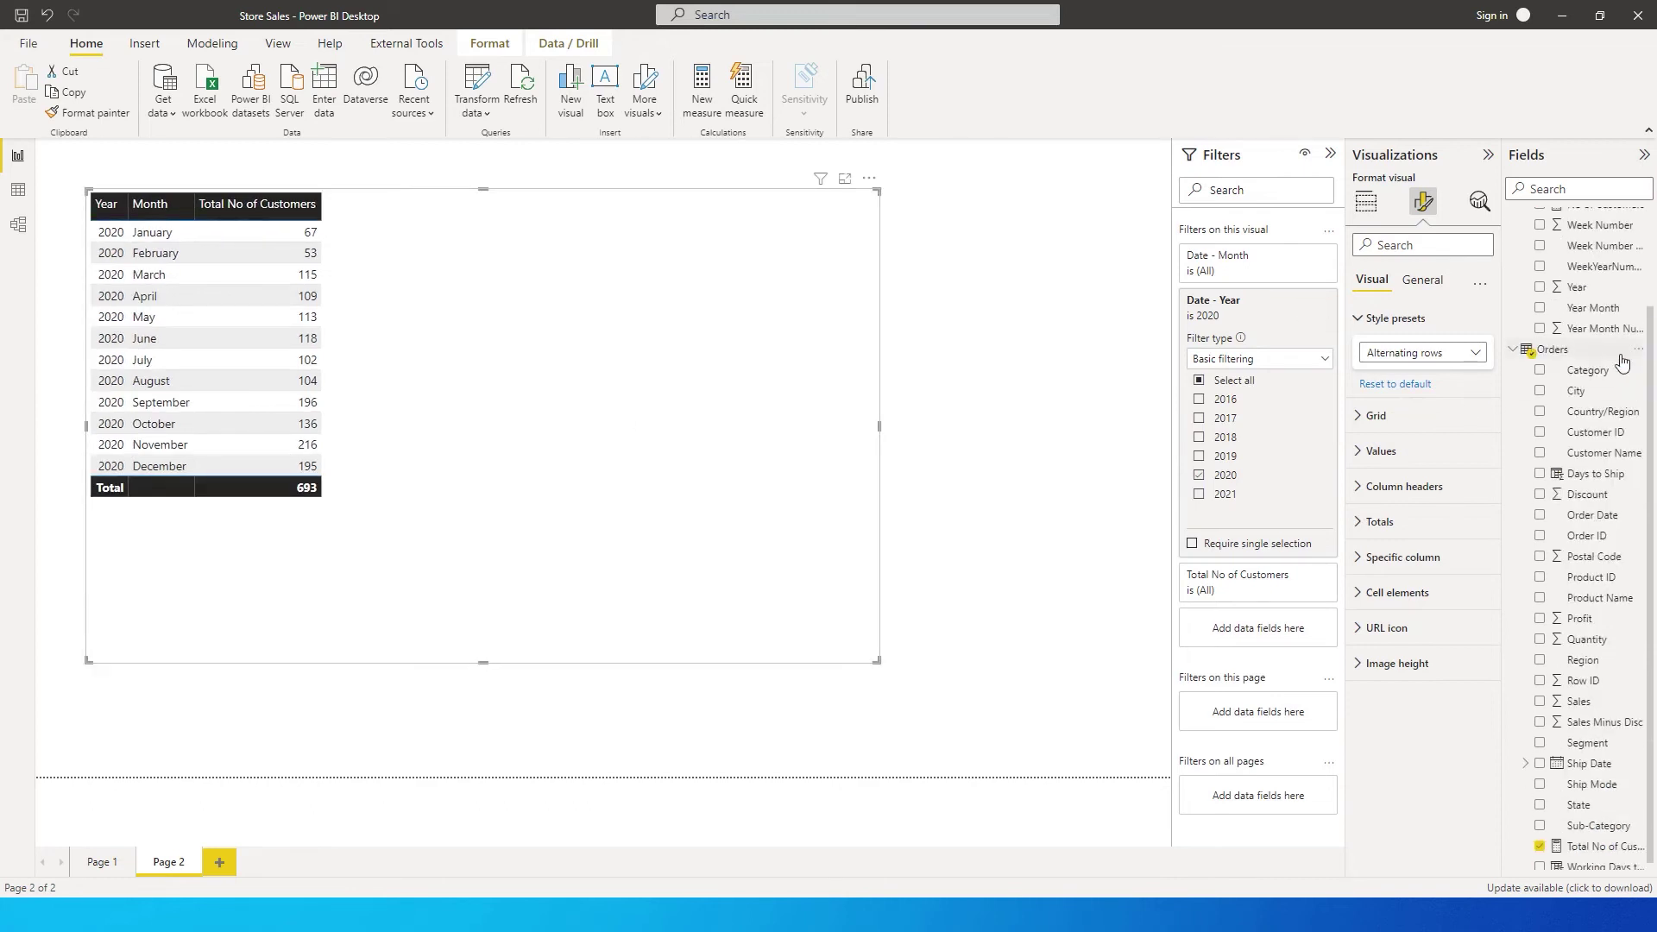
click(1637, 350)
click(1532, 369)
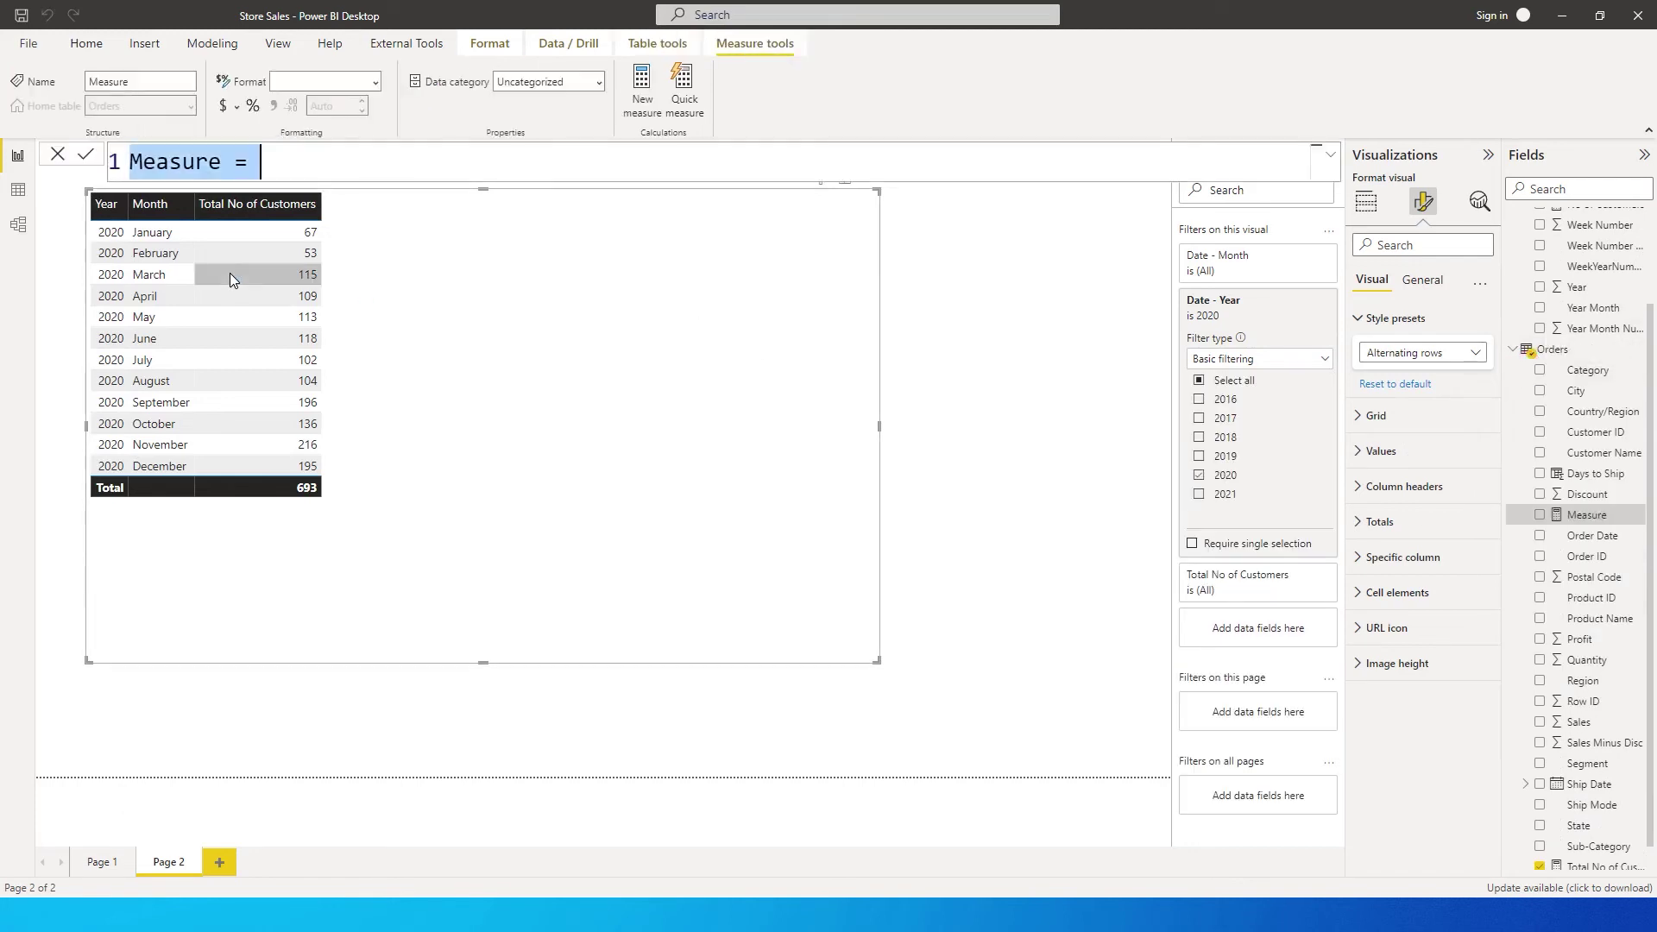
Step: Name the measure No of New Customers with Var CurrentCustomers = VALUES(Orders[Customer ID])
text(No of N)
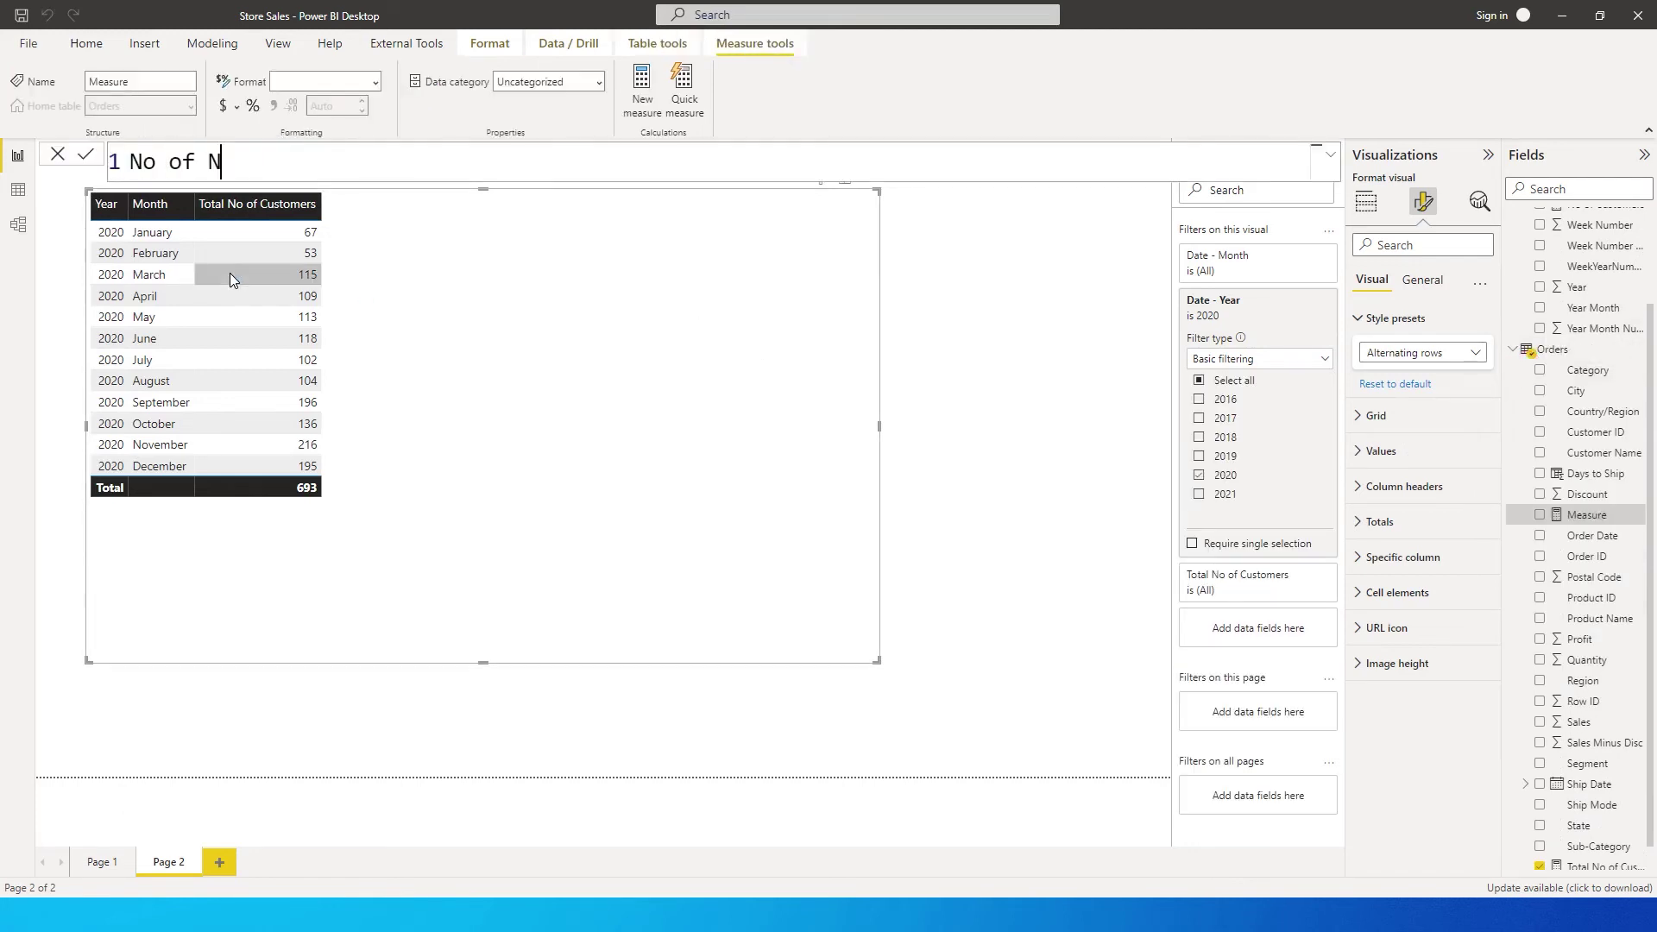
text(ew Customers = )
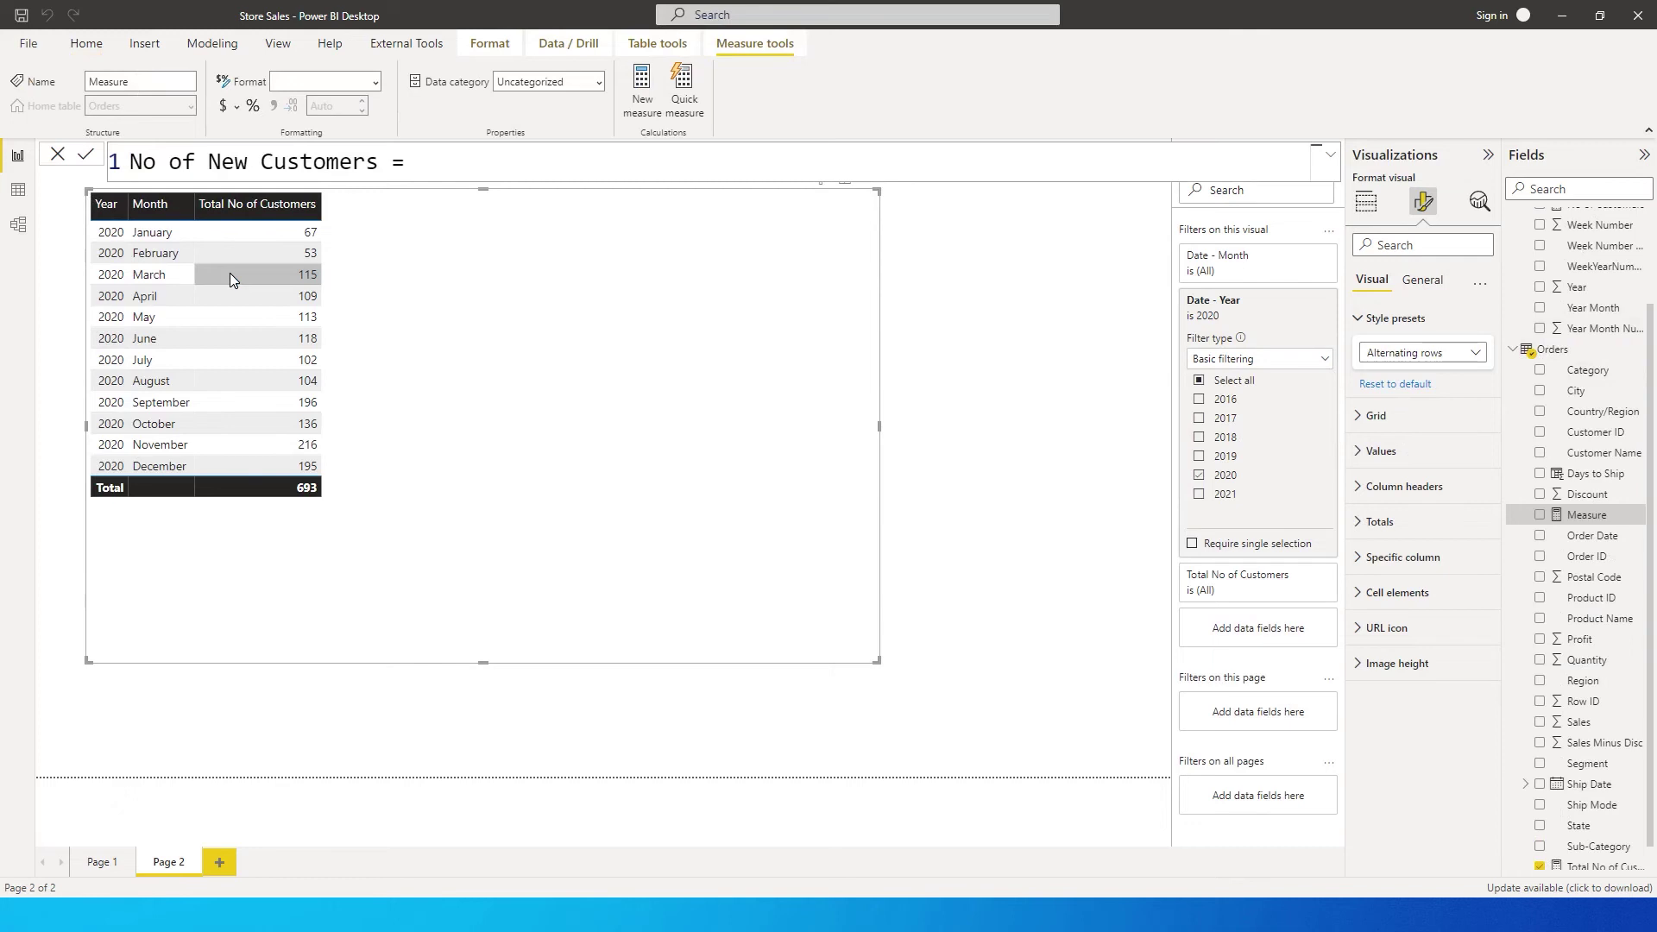
text(Var Cusr)
key(BackSpace)
text(rentCustom)
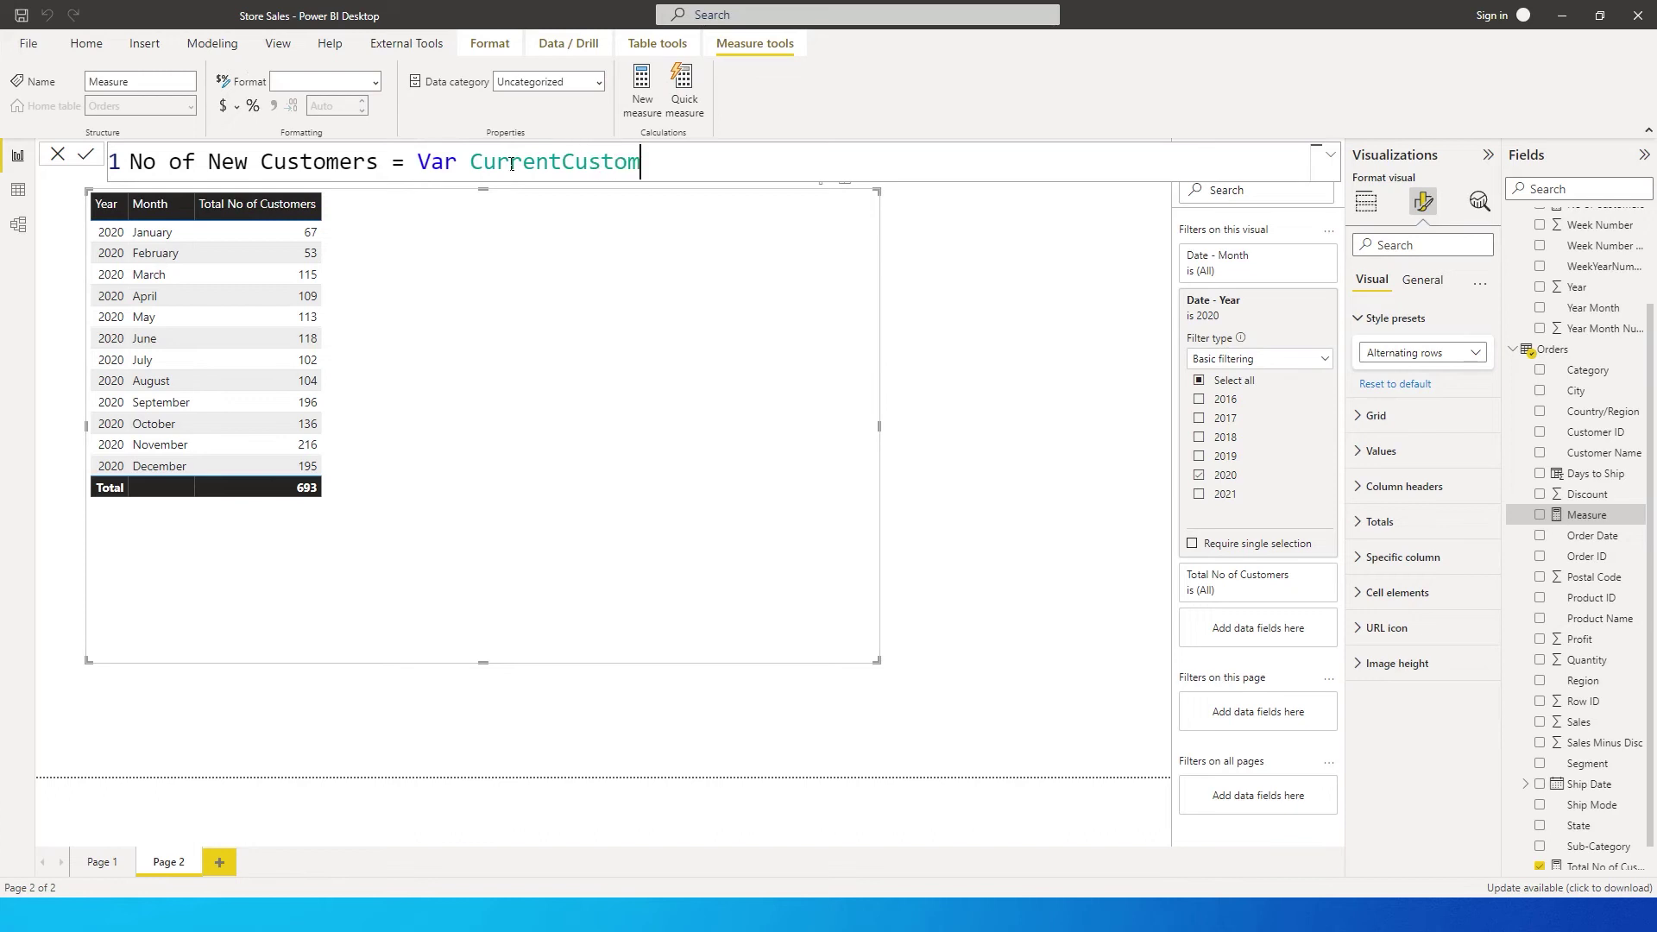
text(ers )
text(= Values)
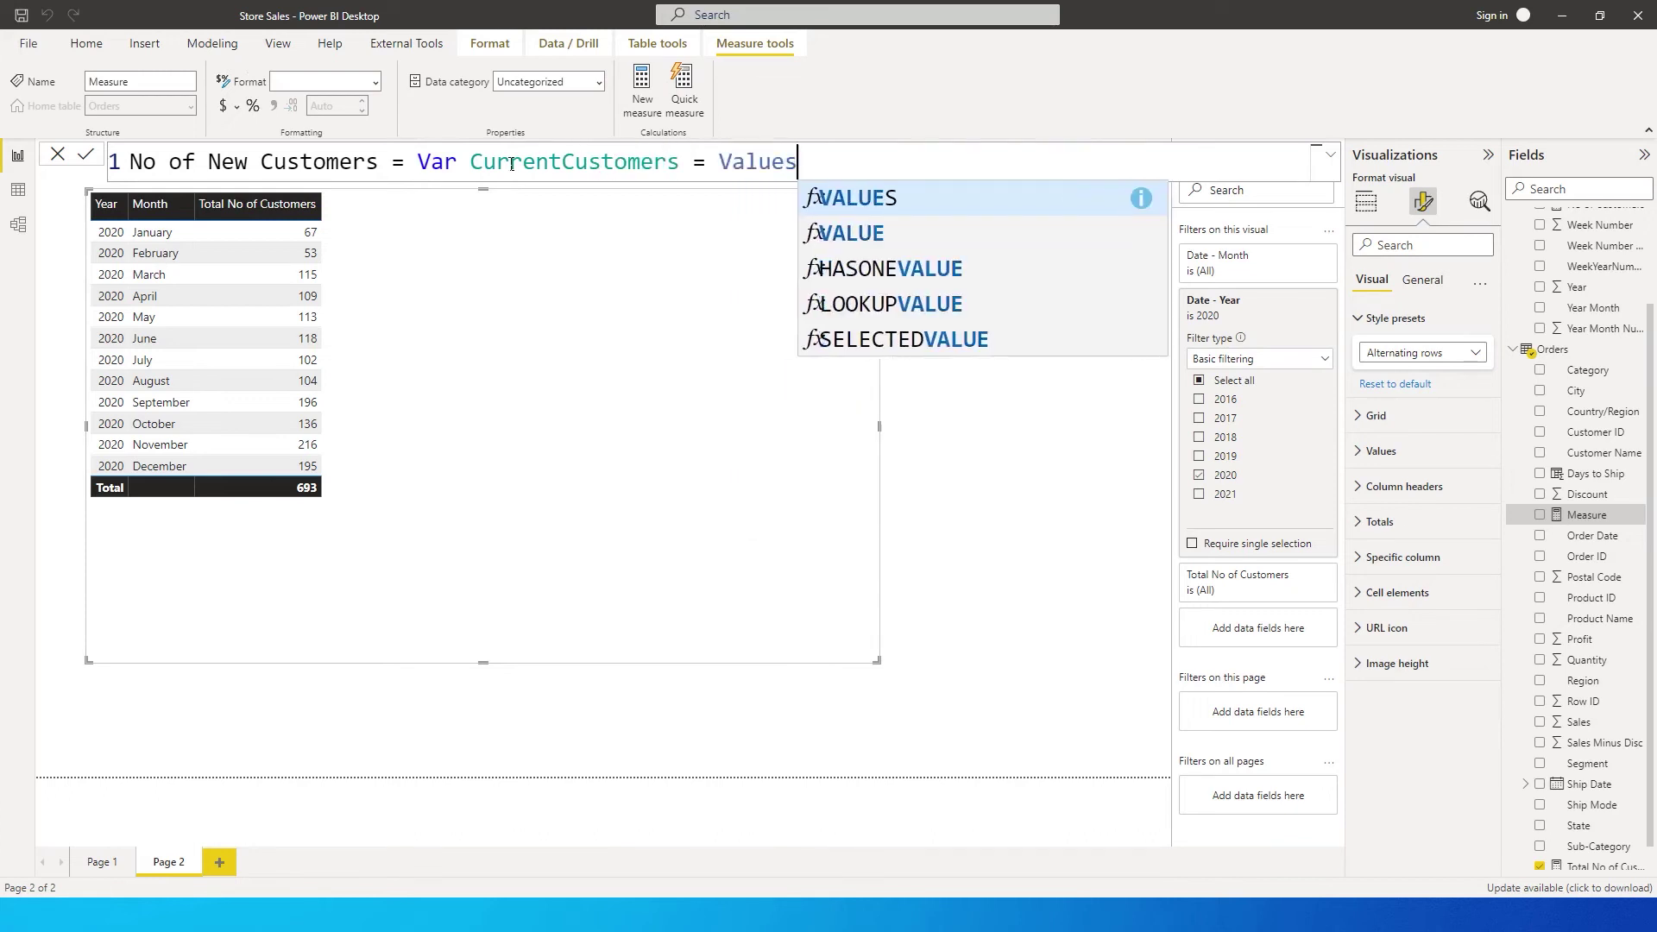
text((Custo)
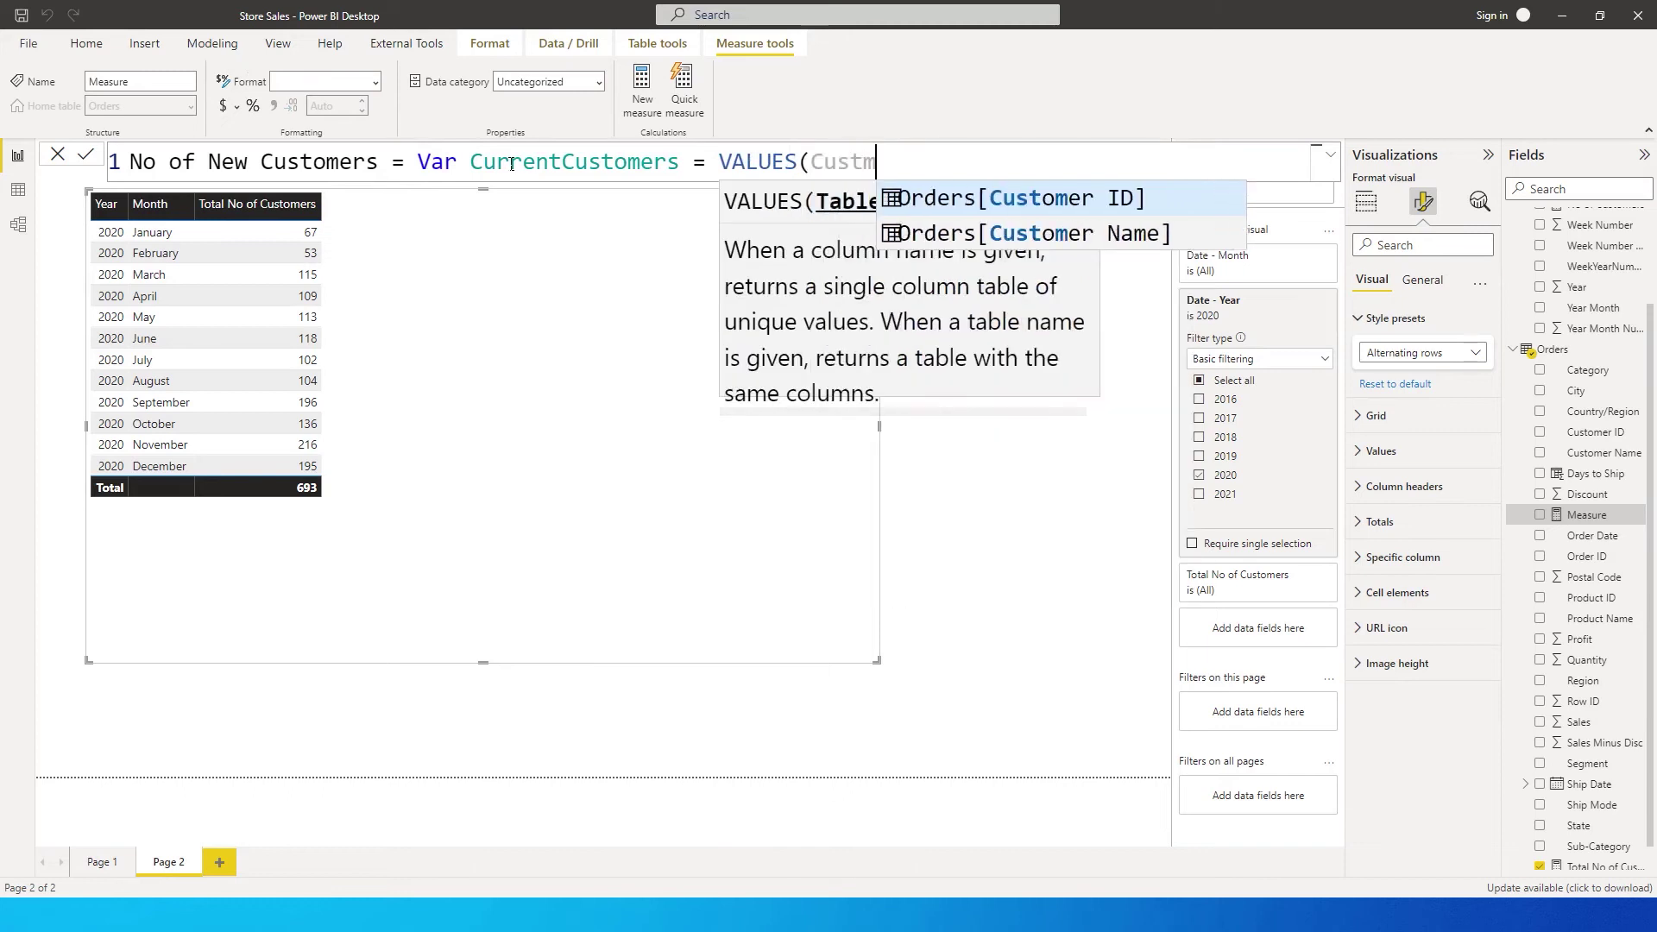
key(Tab)
text())
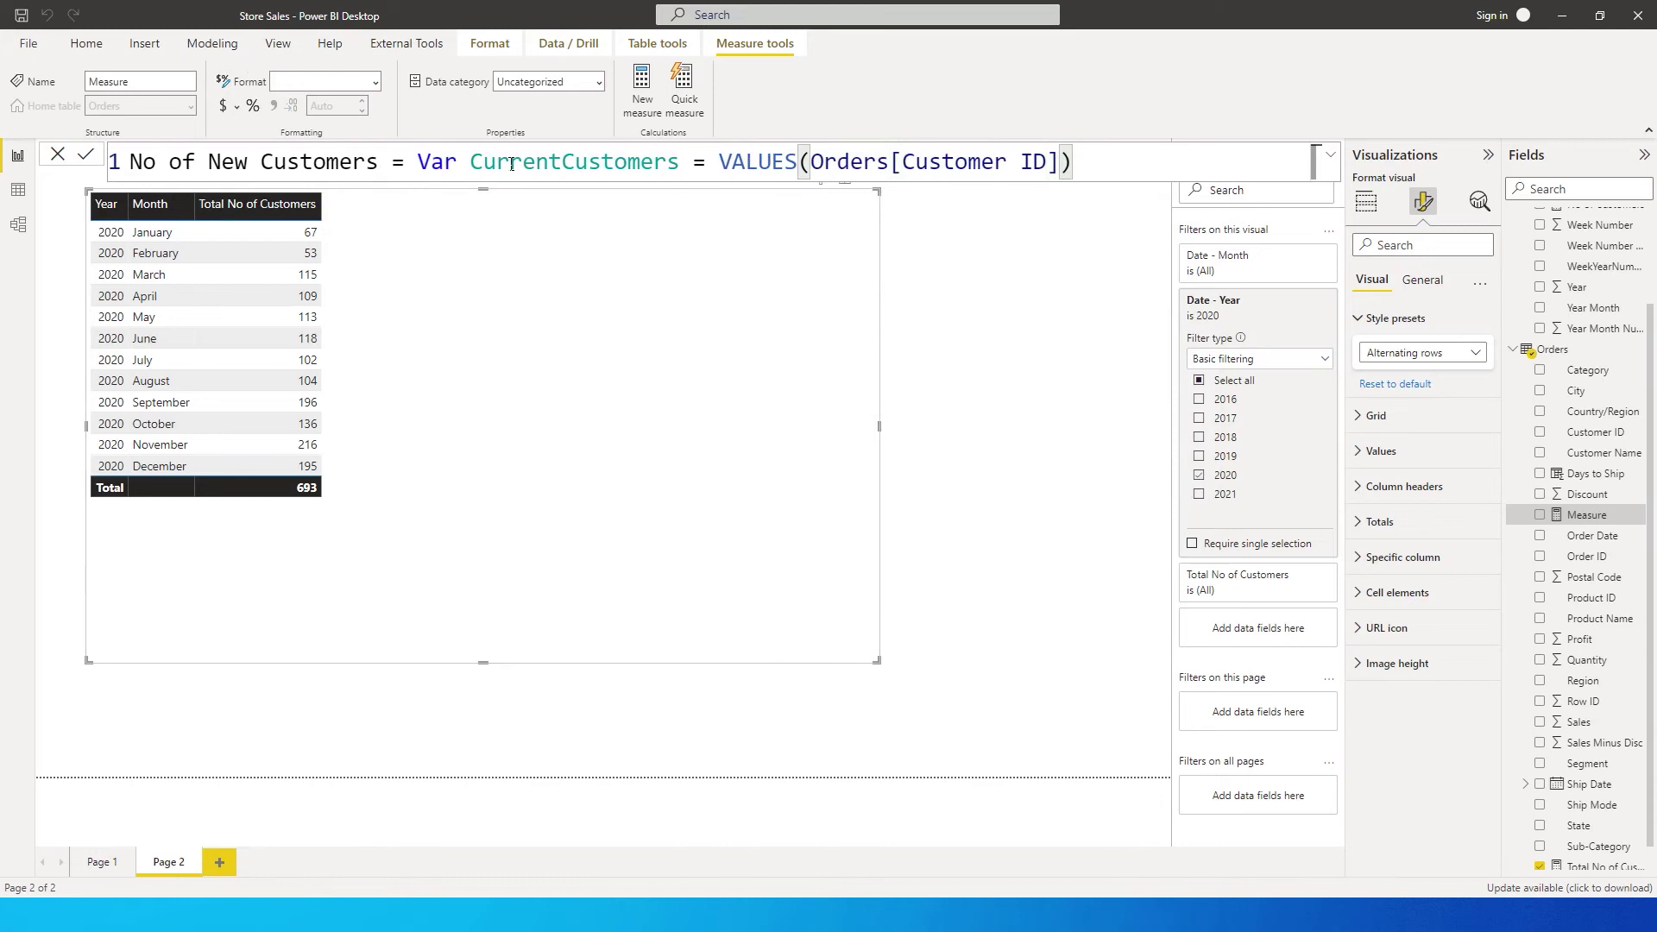
Step: Add Var CurrentDate = MIN('Calendar'[Date]) and begin Var PastCustomers on the next line
key(shift+Return)
key(Tab)
key(Tab)
key(Tab)
key(Tab)
key(Tab)
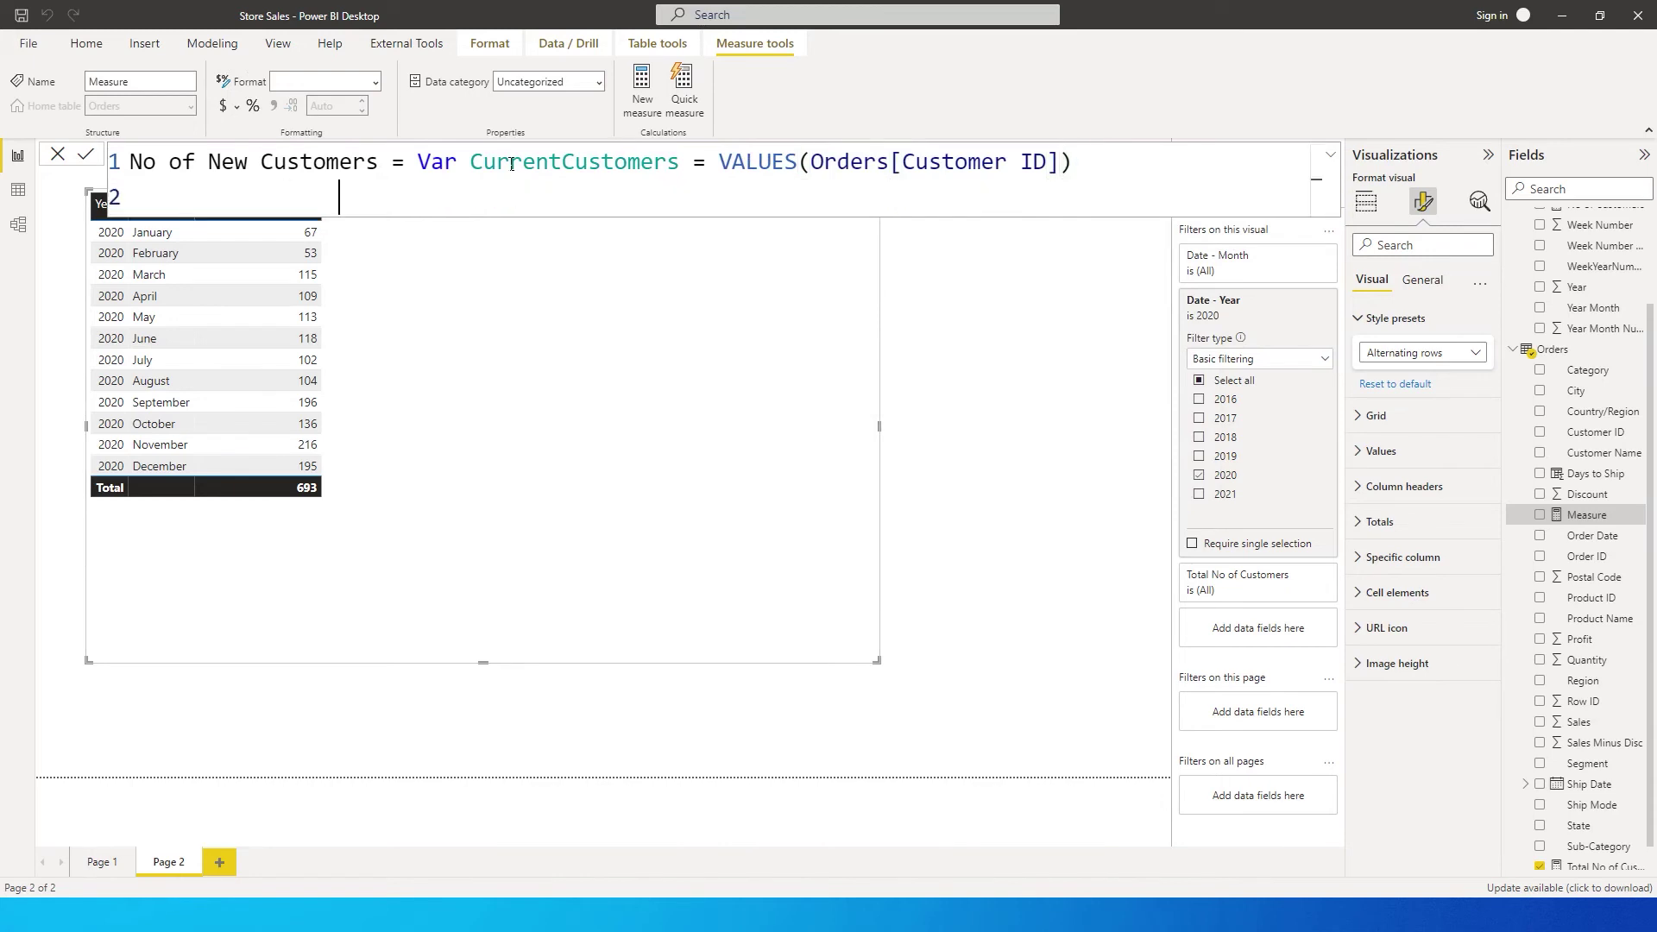
text(Var Curre)
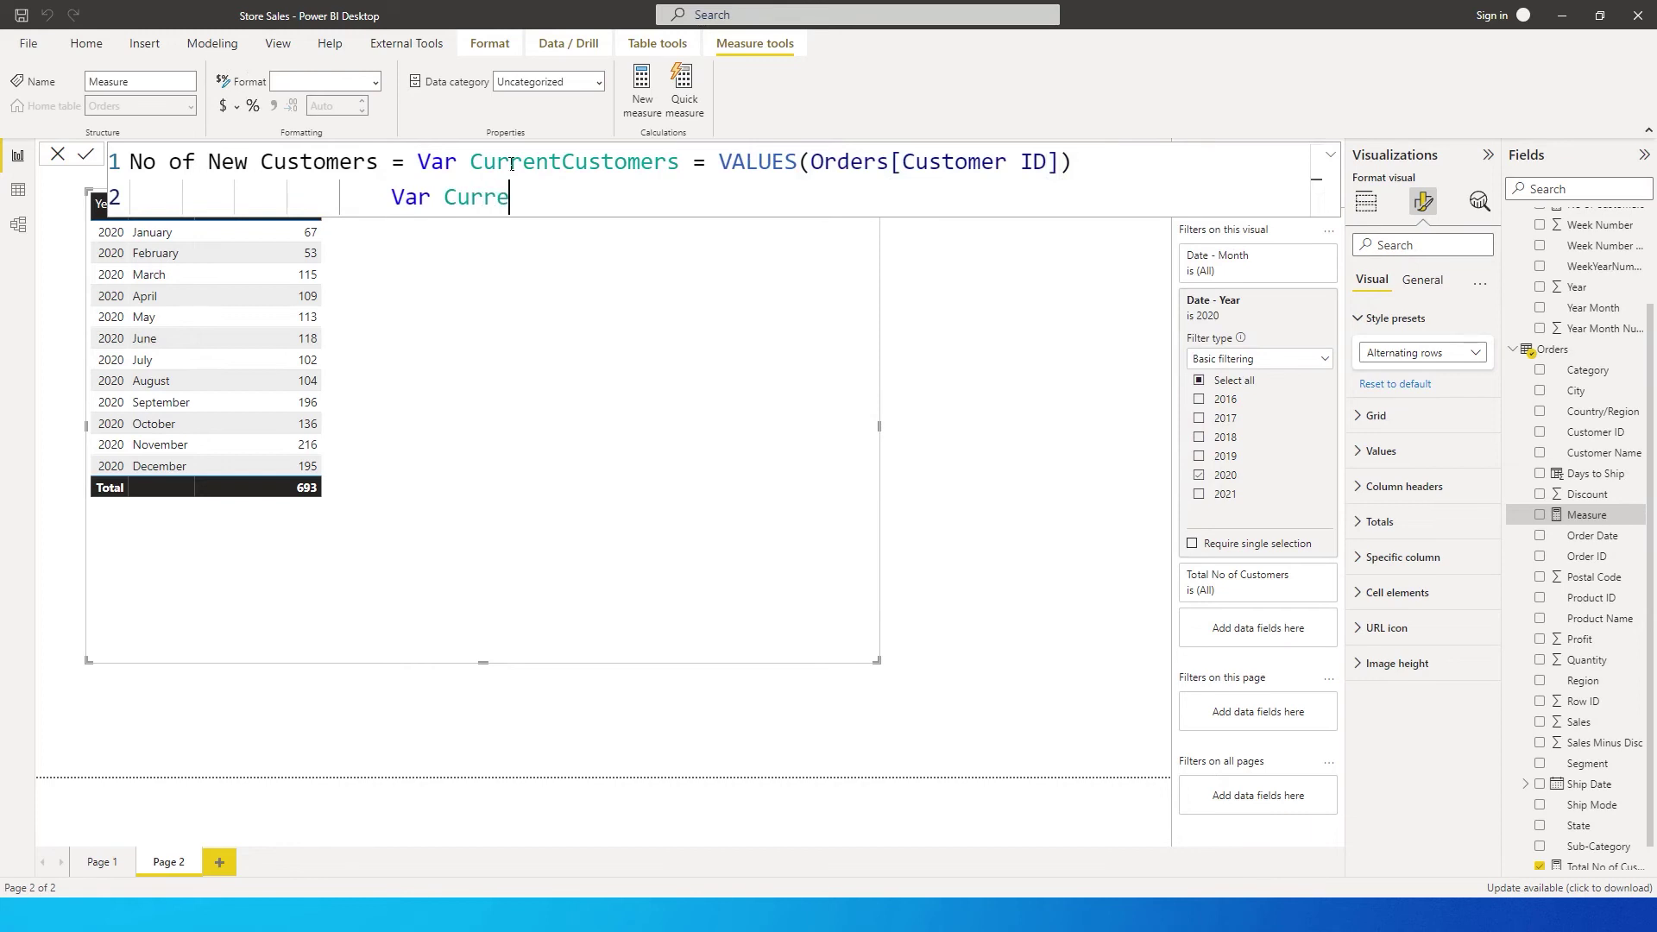
text(ntDate = )
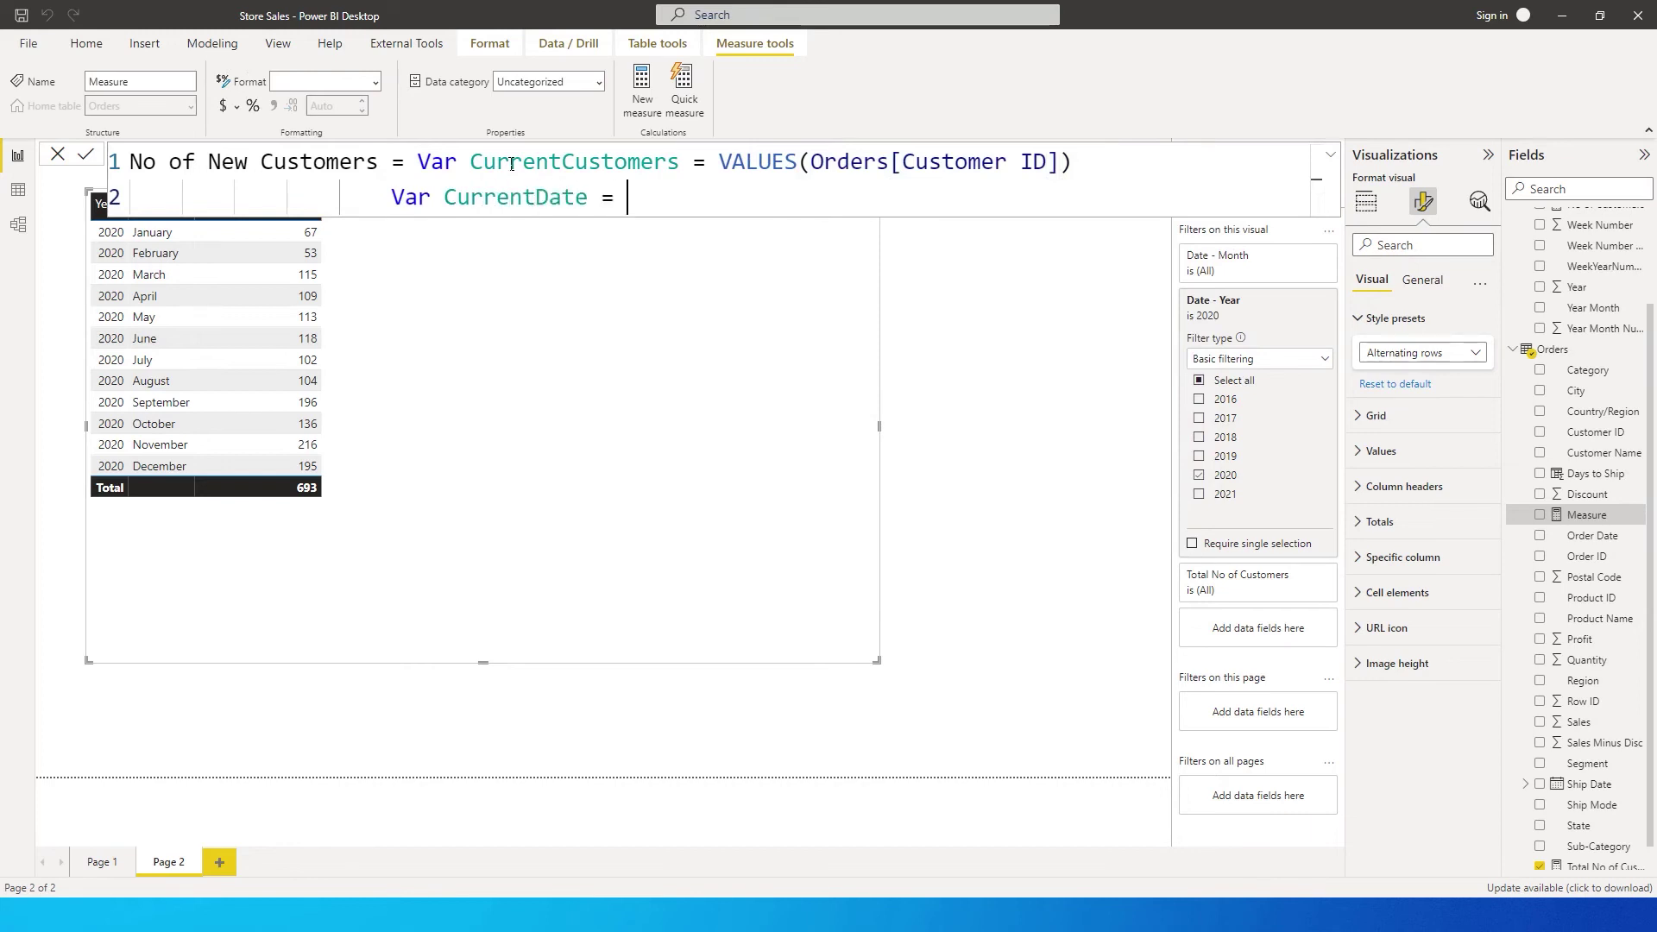
text(MIN()
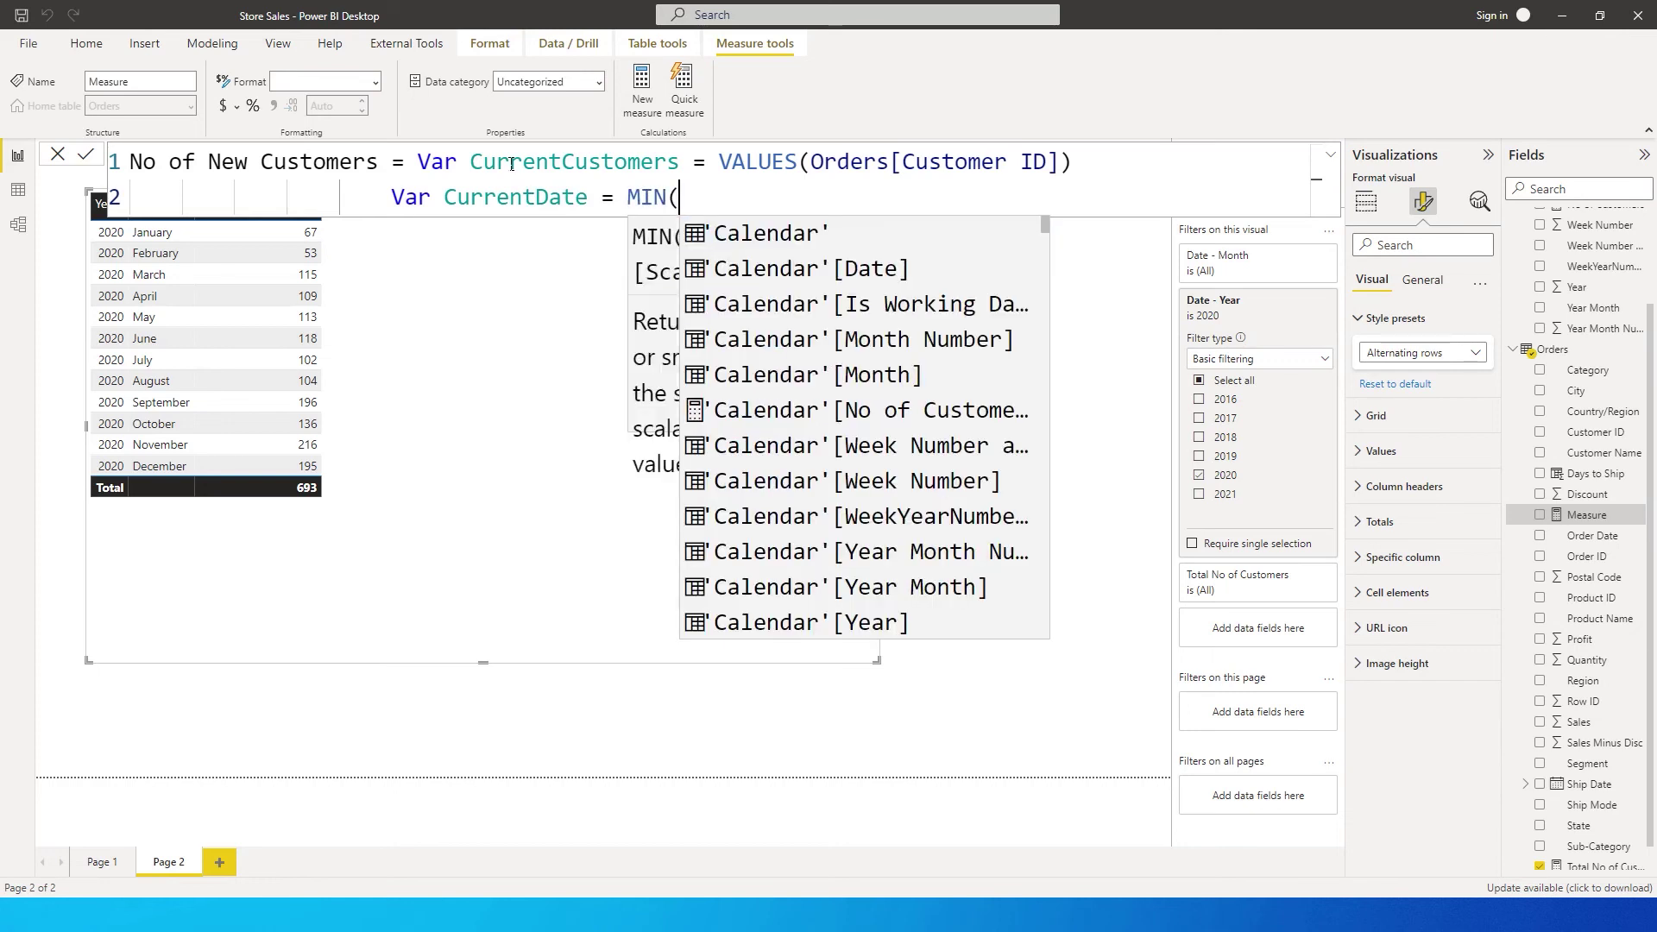
text(Cal)
key(Down)
key(Down)
key(Down)
key(Down)
key(Down)
key(Down)
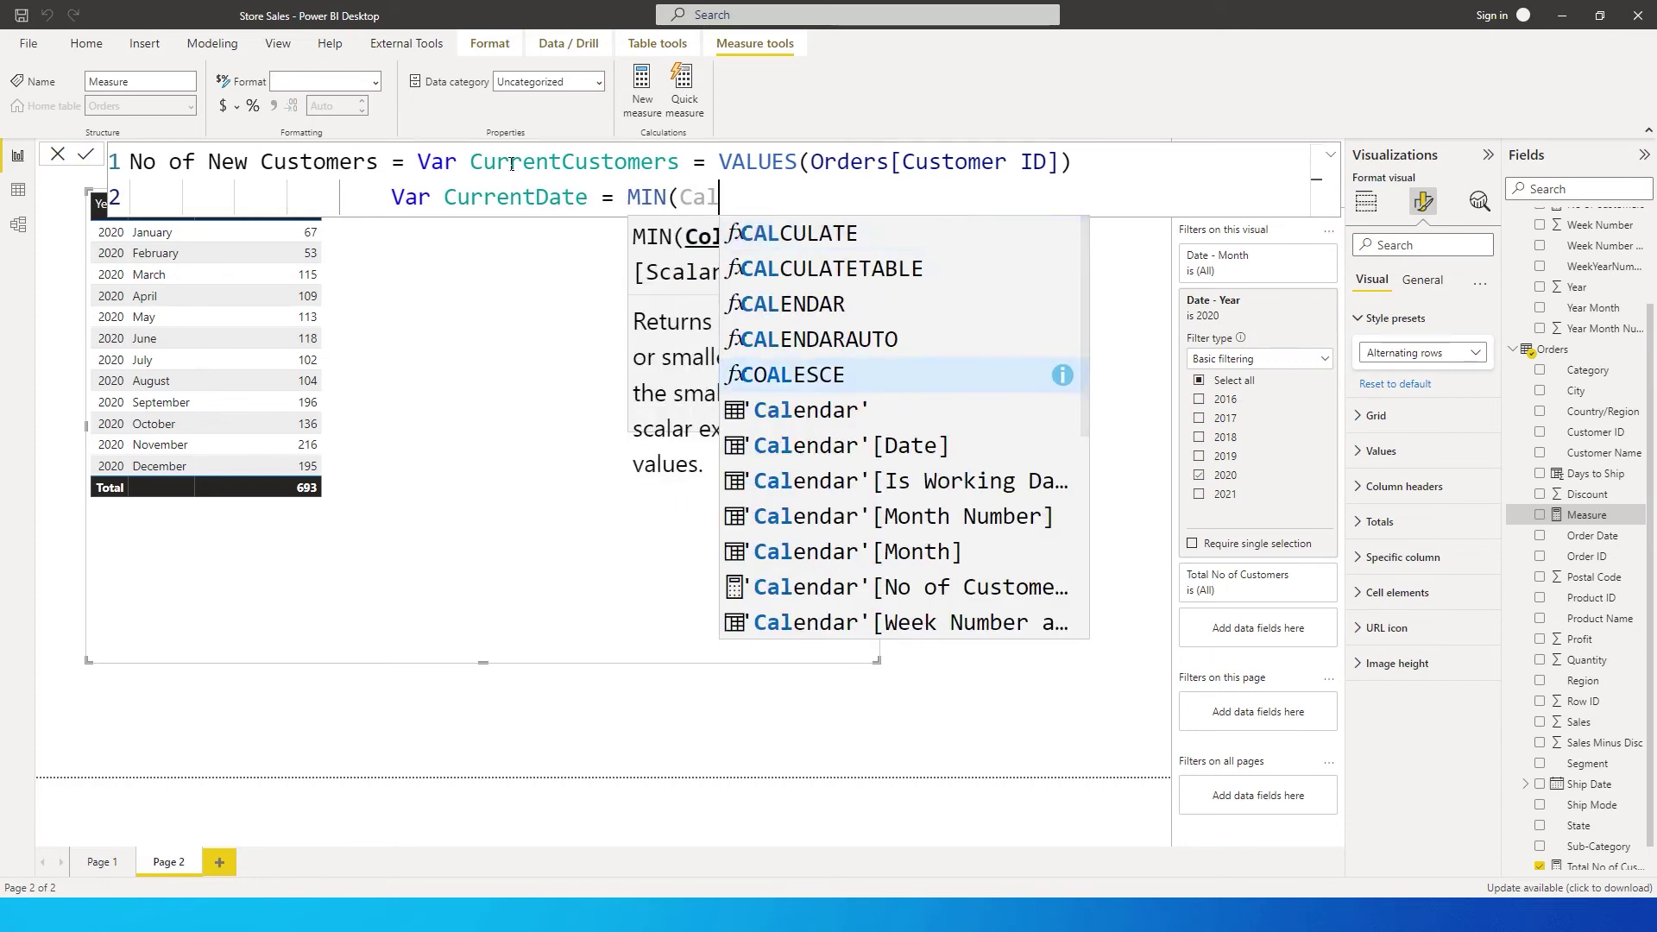
key(Tab)
text())
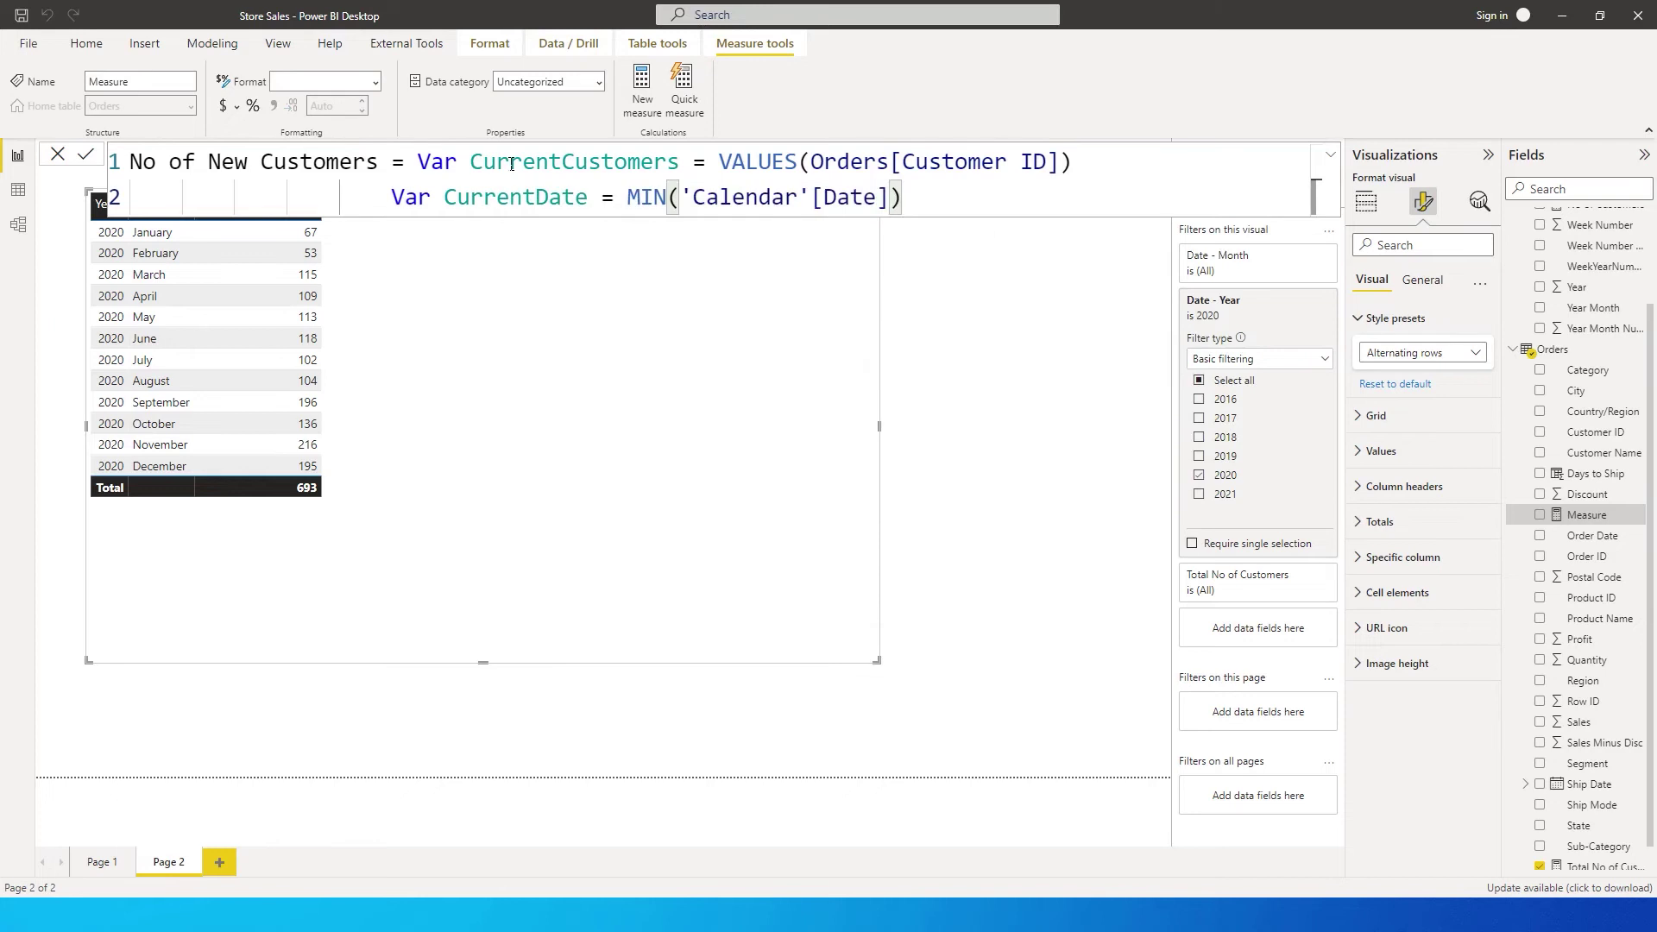
key(shift+Return)
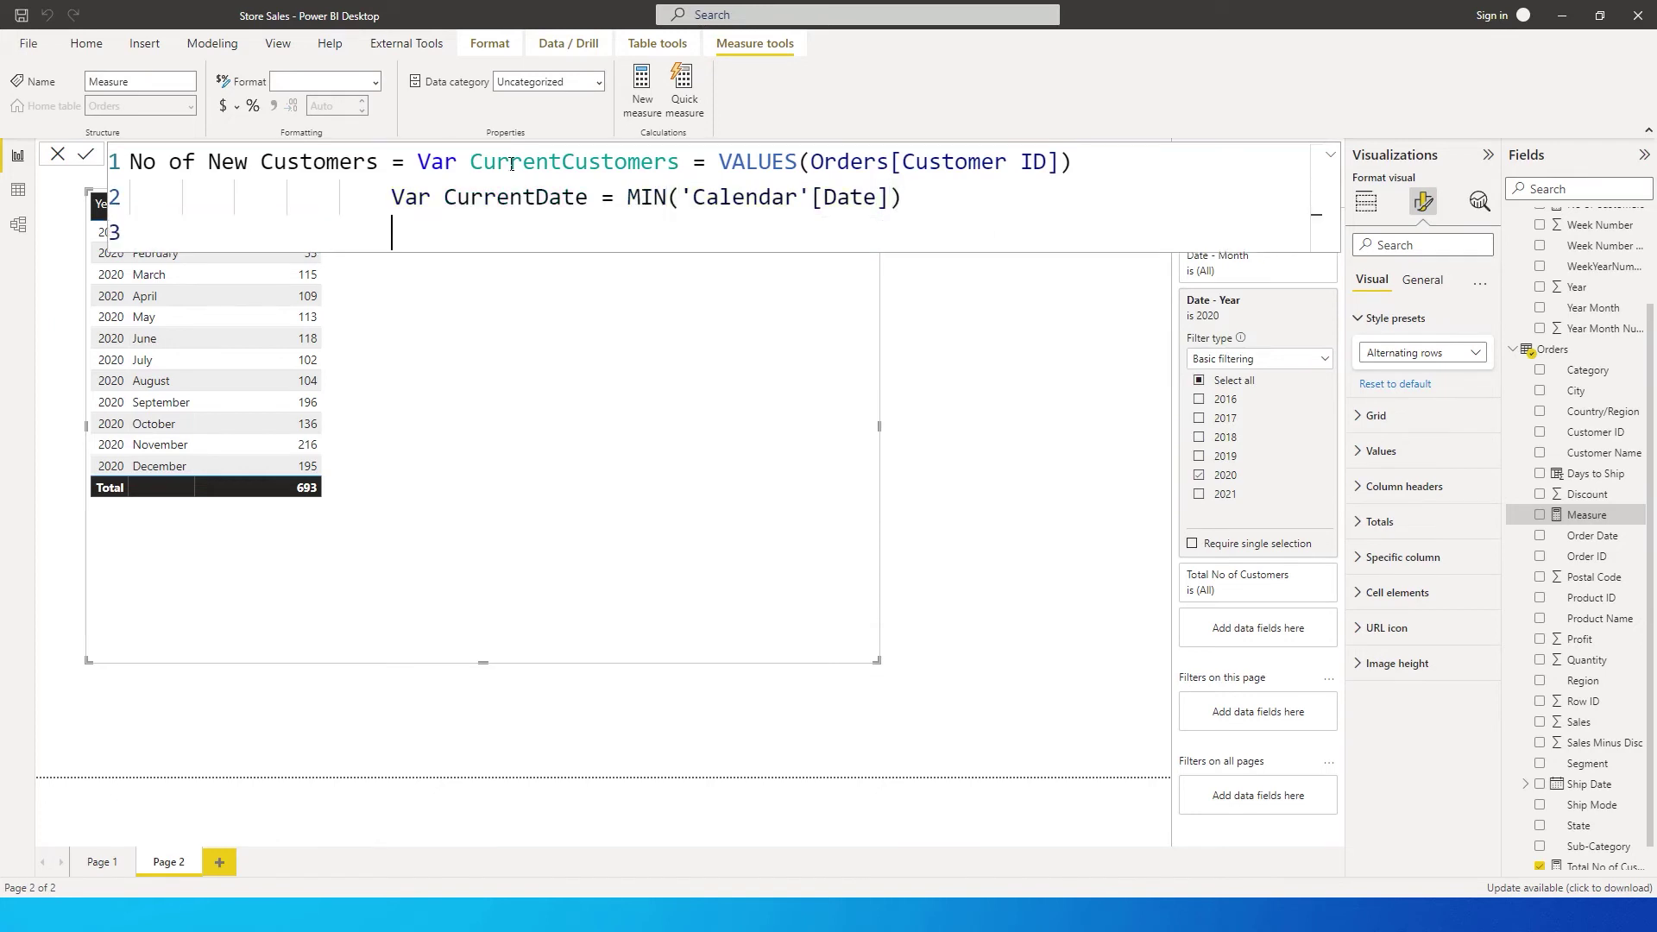
text(Var)
text(Pa)
key(BackSpace)
key(BackSpace)
text(PastCustomers )
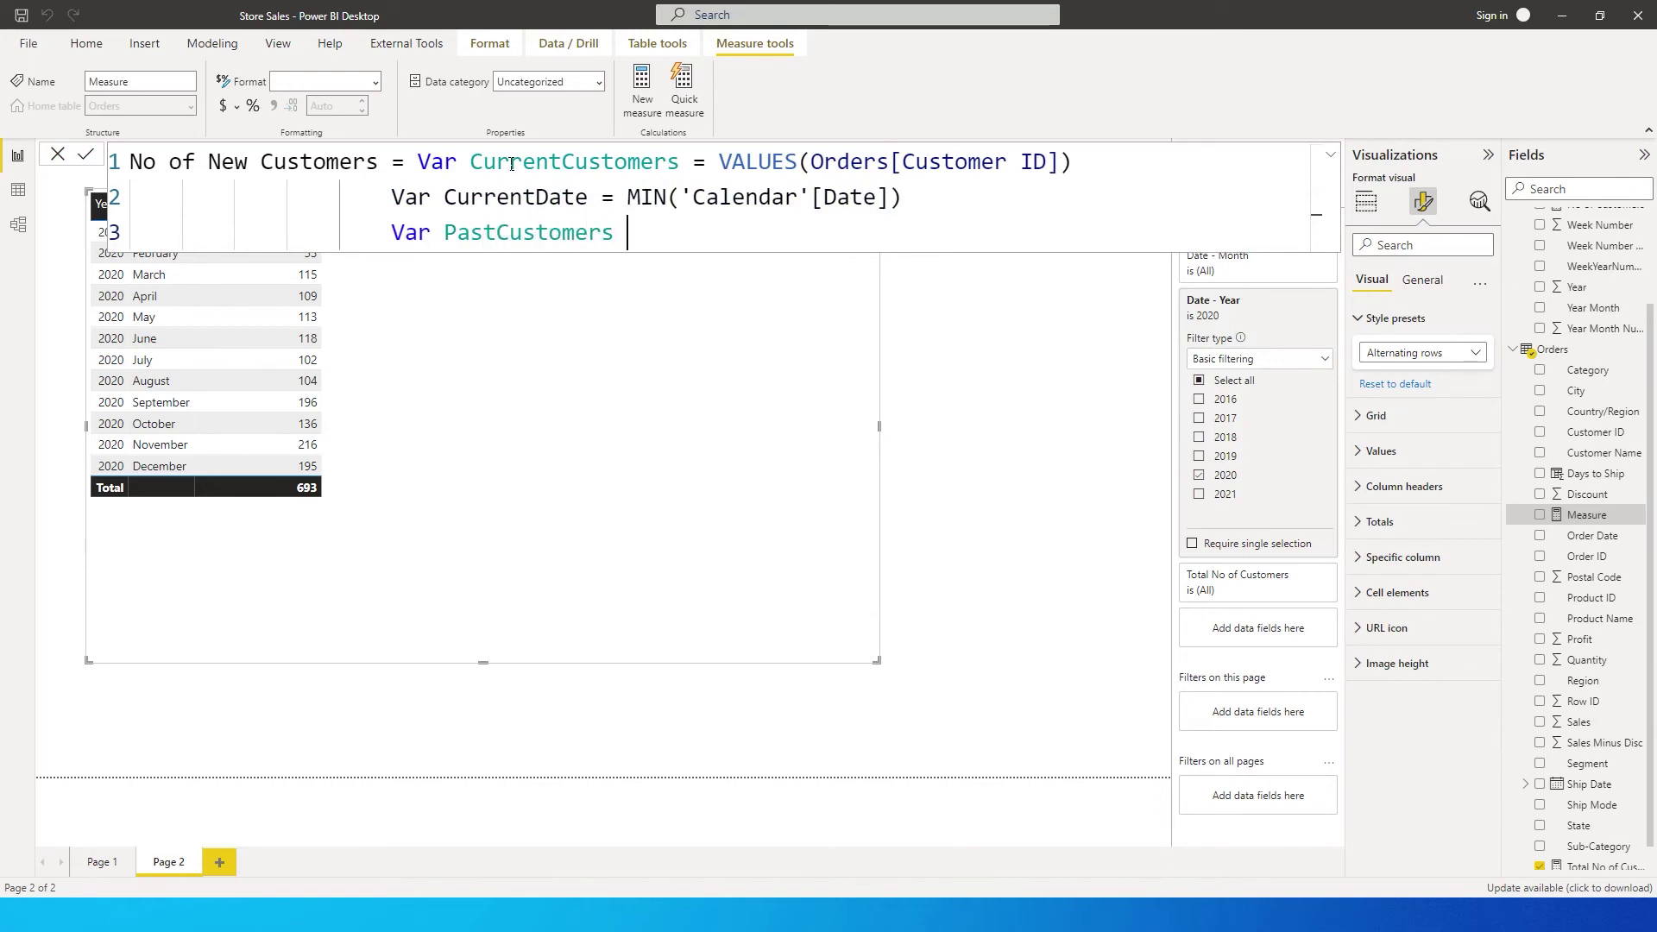
text(= Cal)
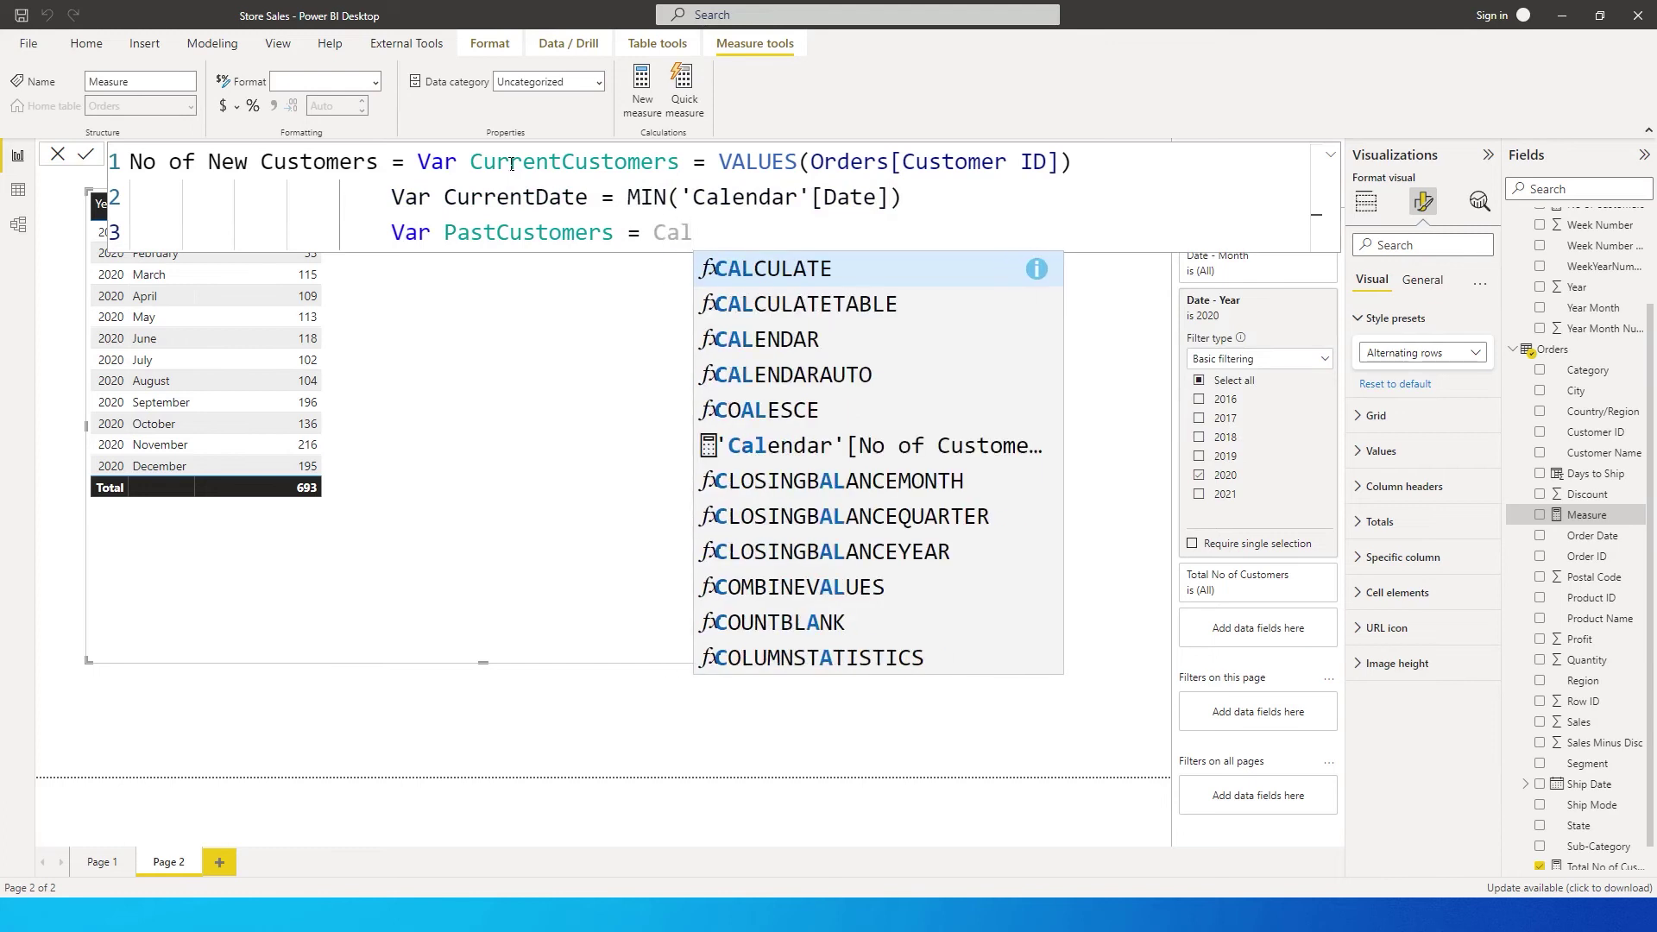
Step: Write PastCustomers as CALCULATETABLE(VALUES(Orders[Customer ID]), ALL('Calendar'[Date]), ...)
key(Down)
key(Tab)
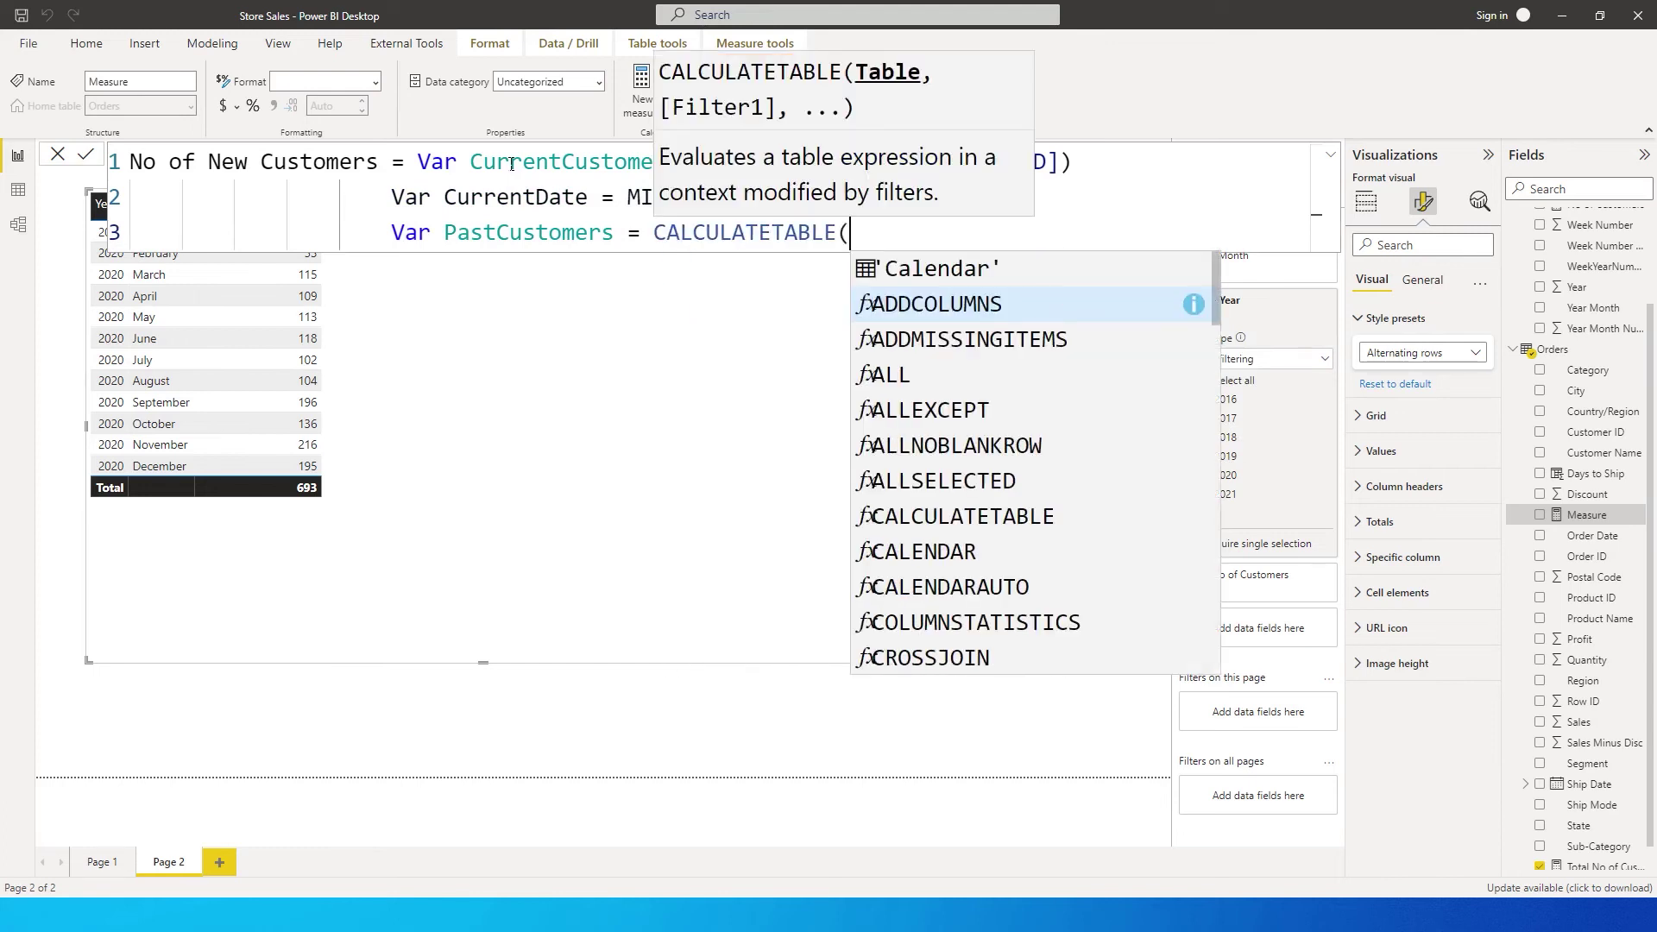
text(Val)
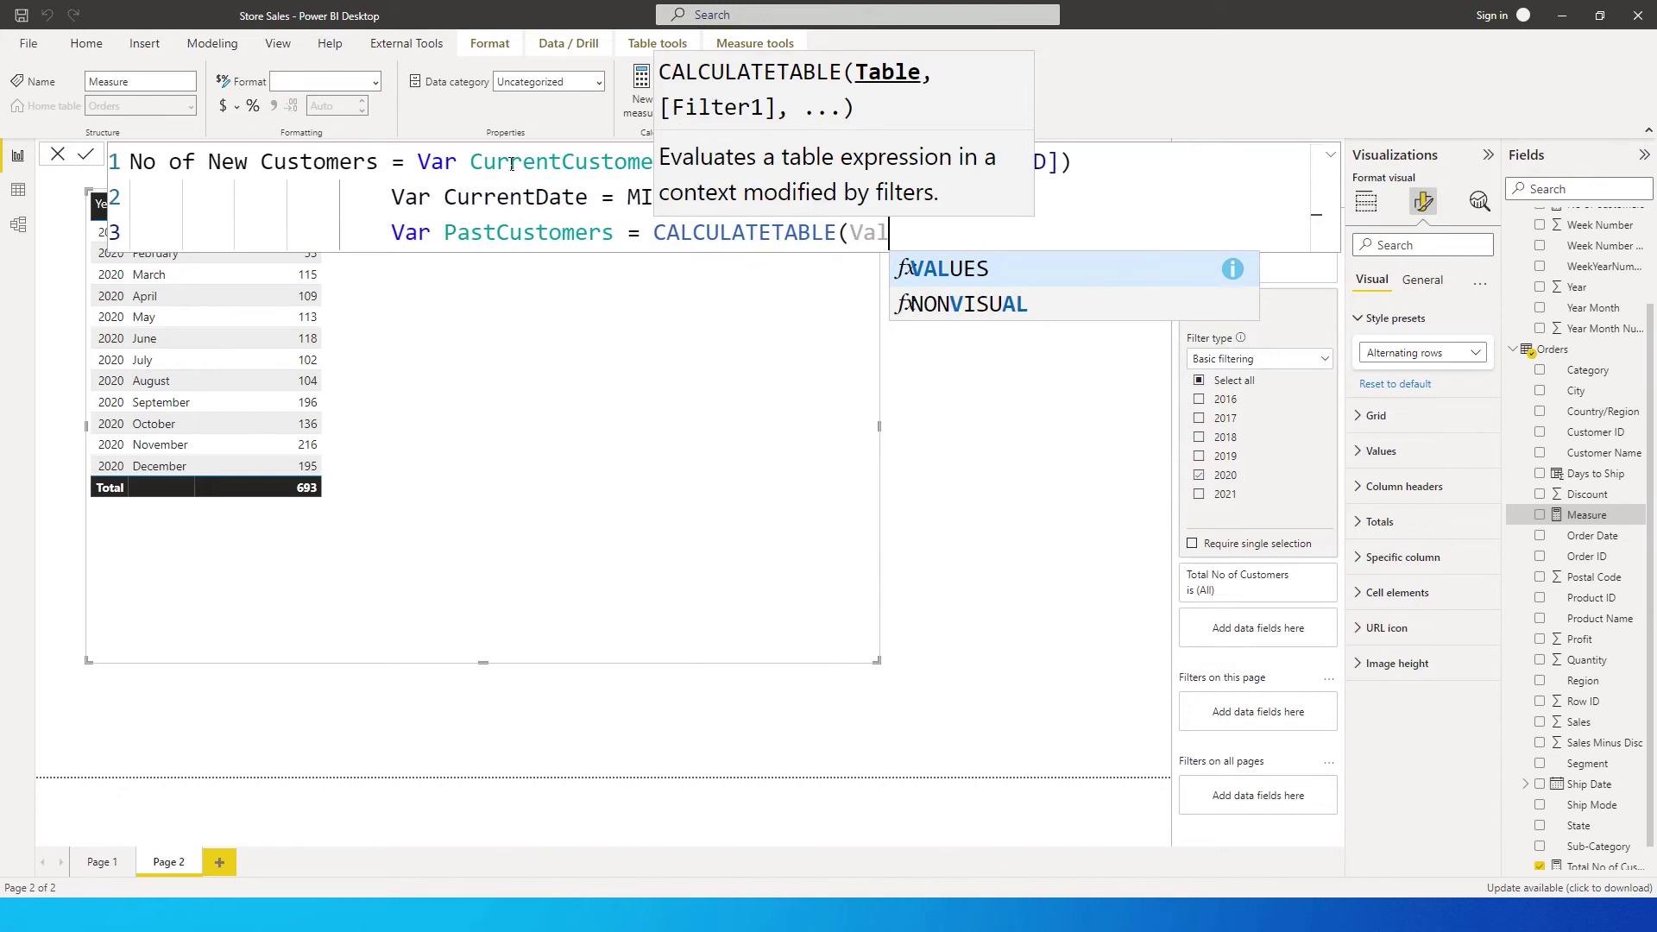
key(Tab)
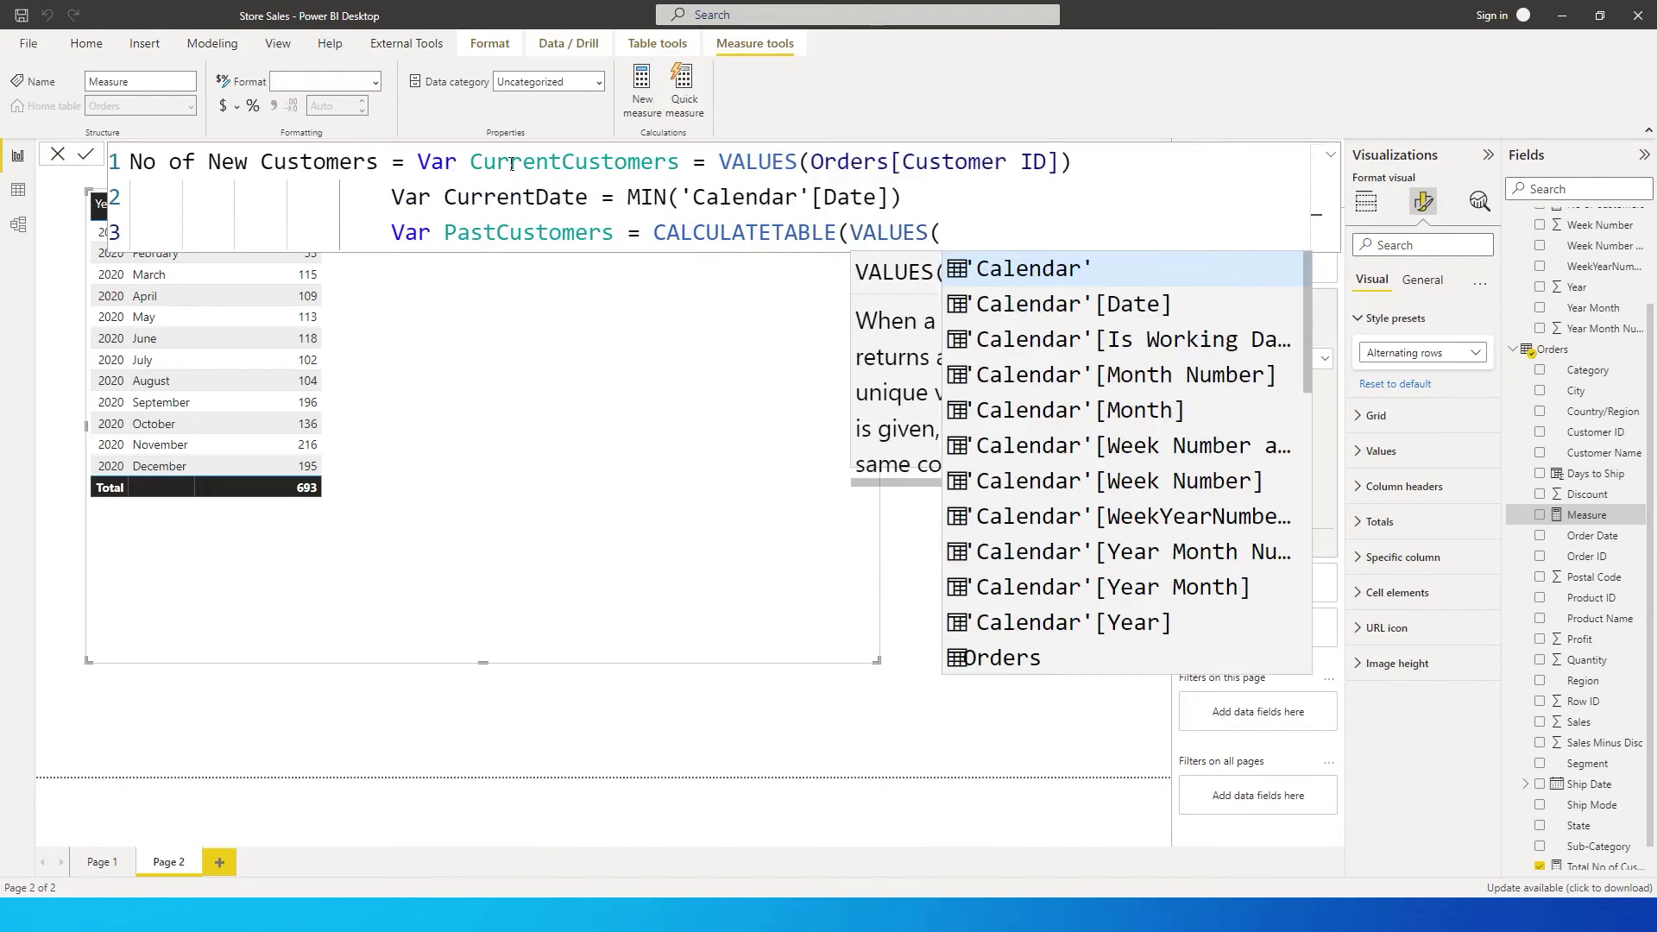
text(Cust)
key(Tab)
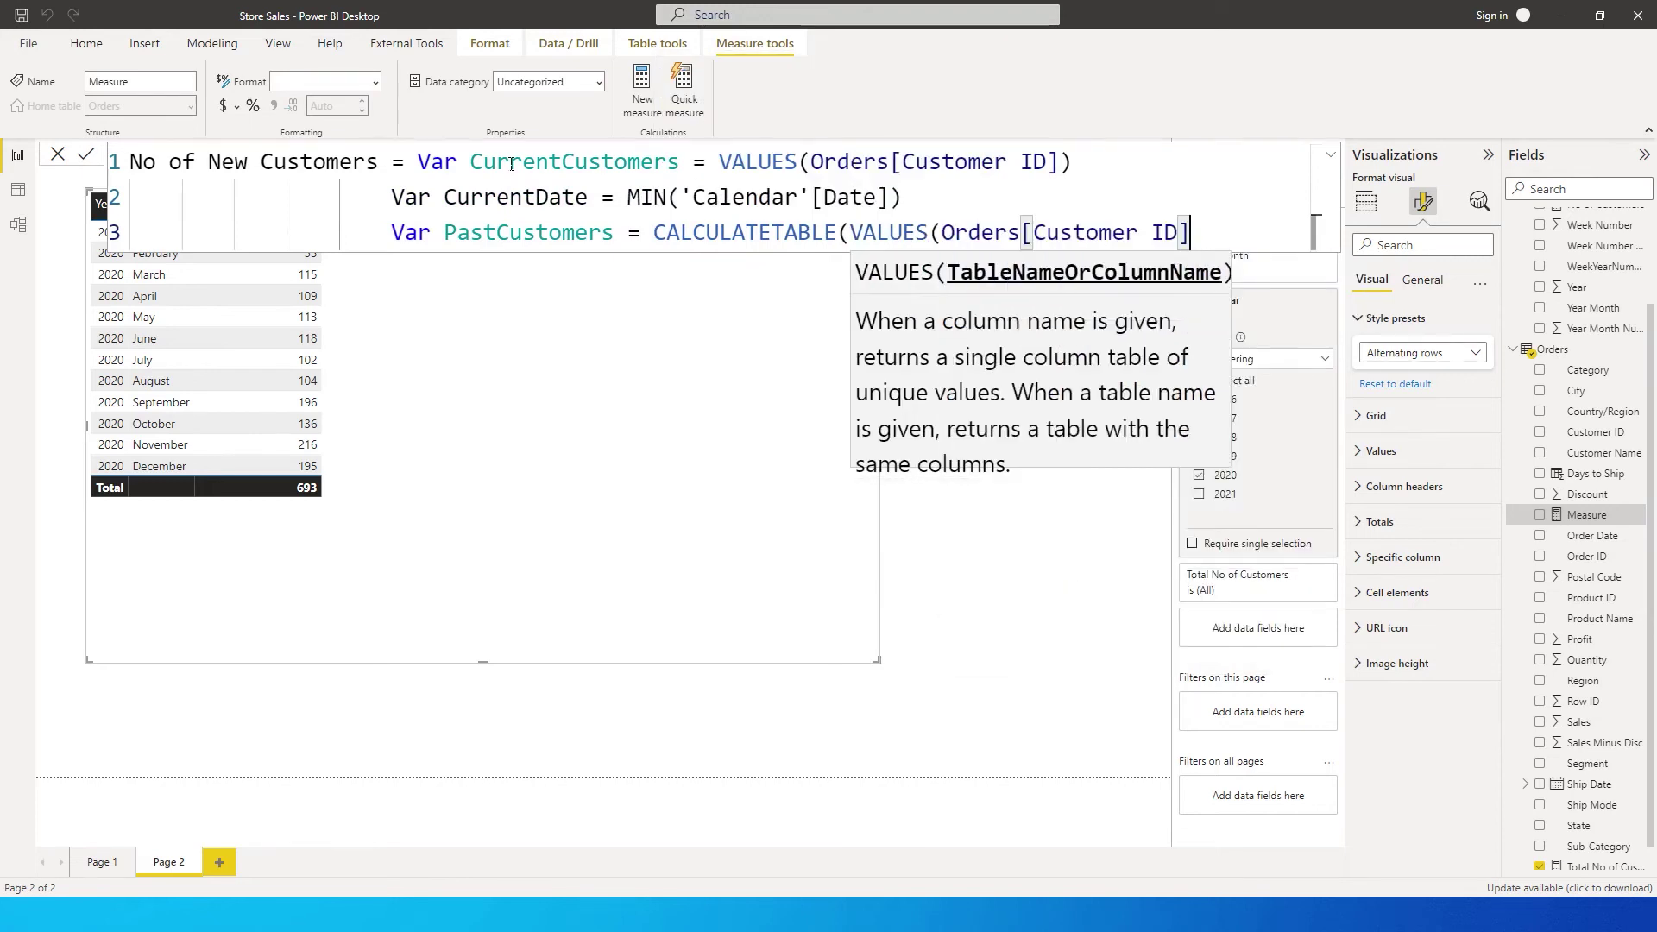
text(),)
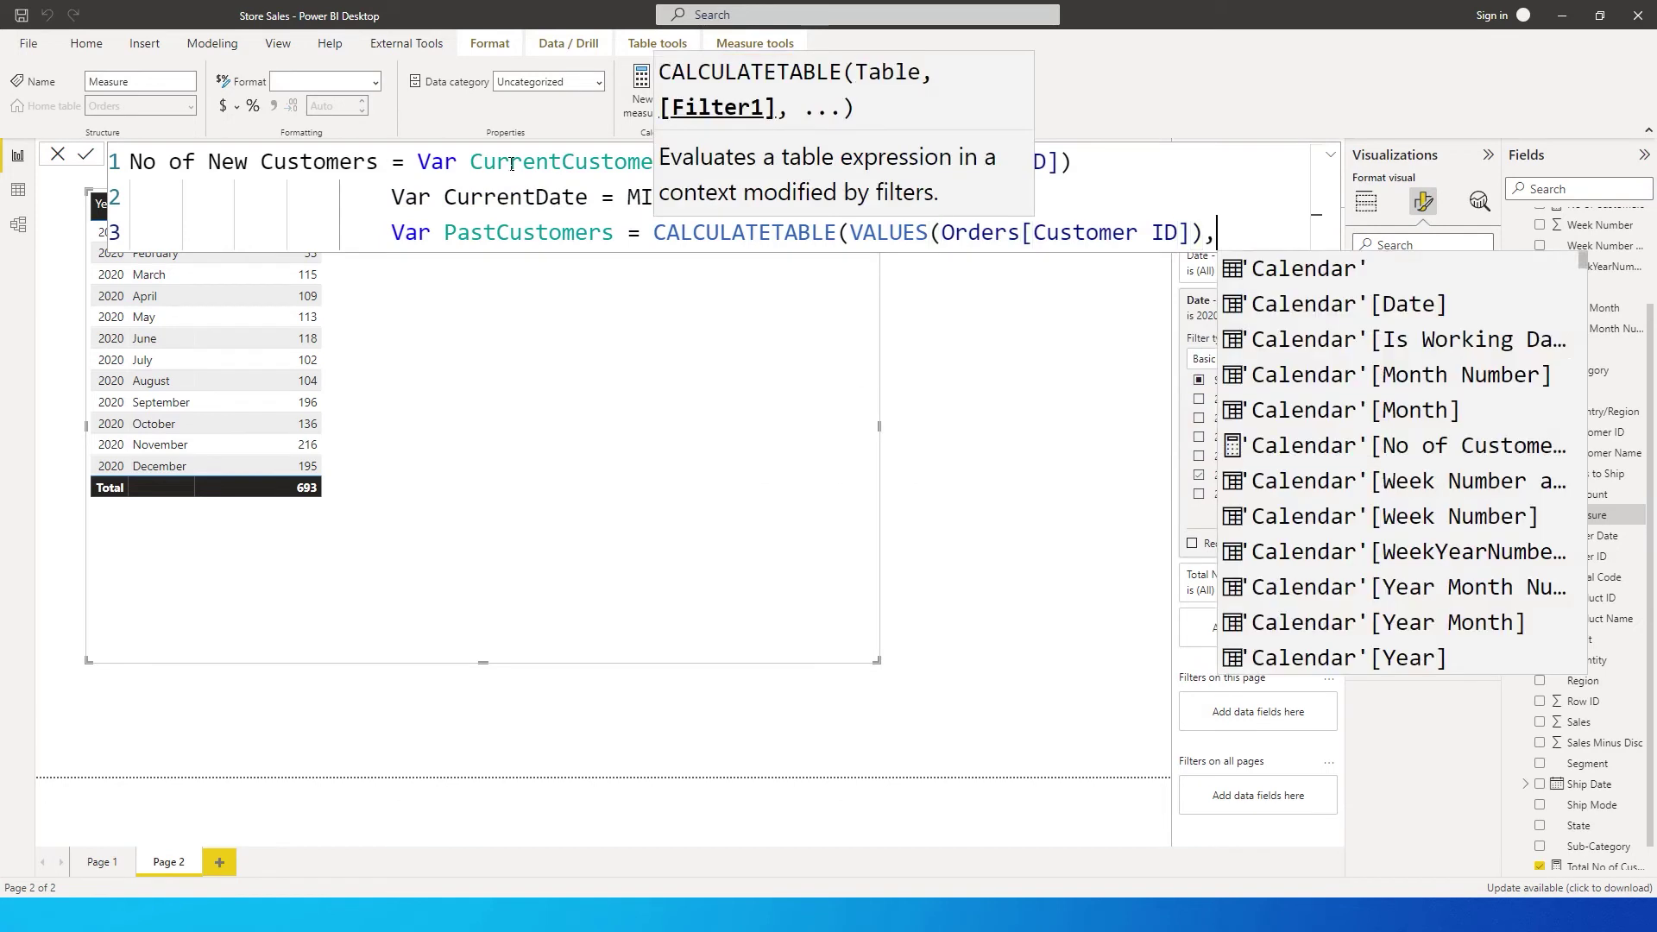
key(shift+Return)
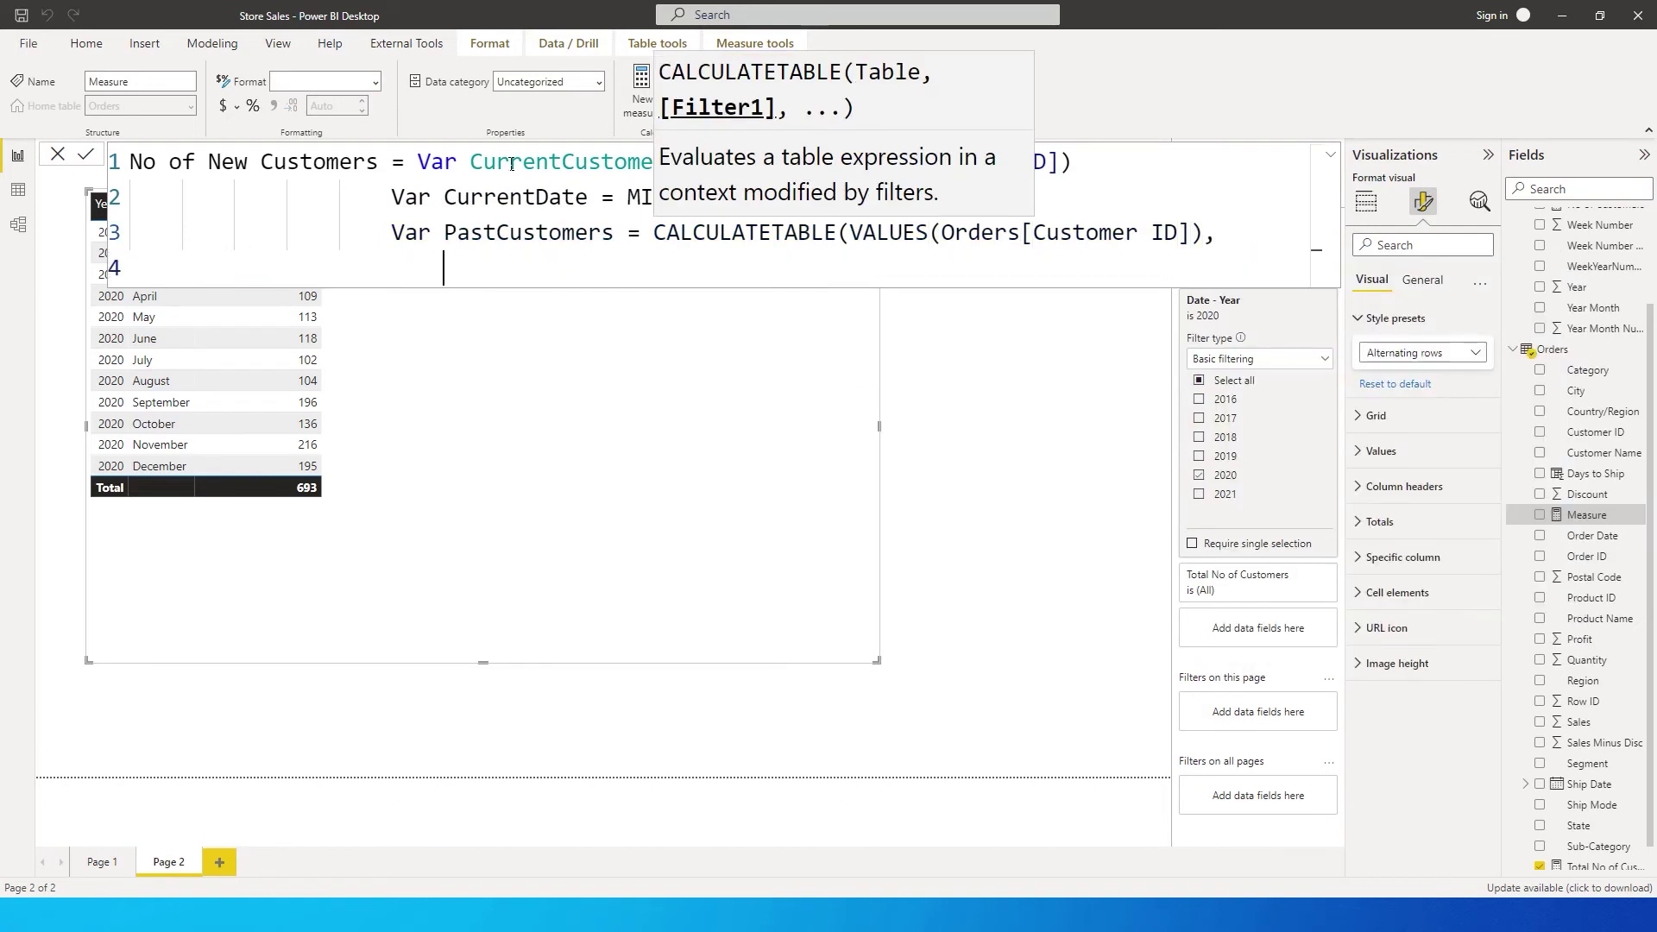
text(ALL()
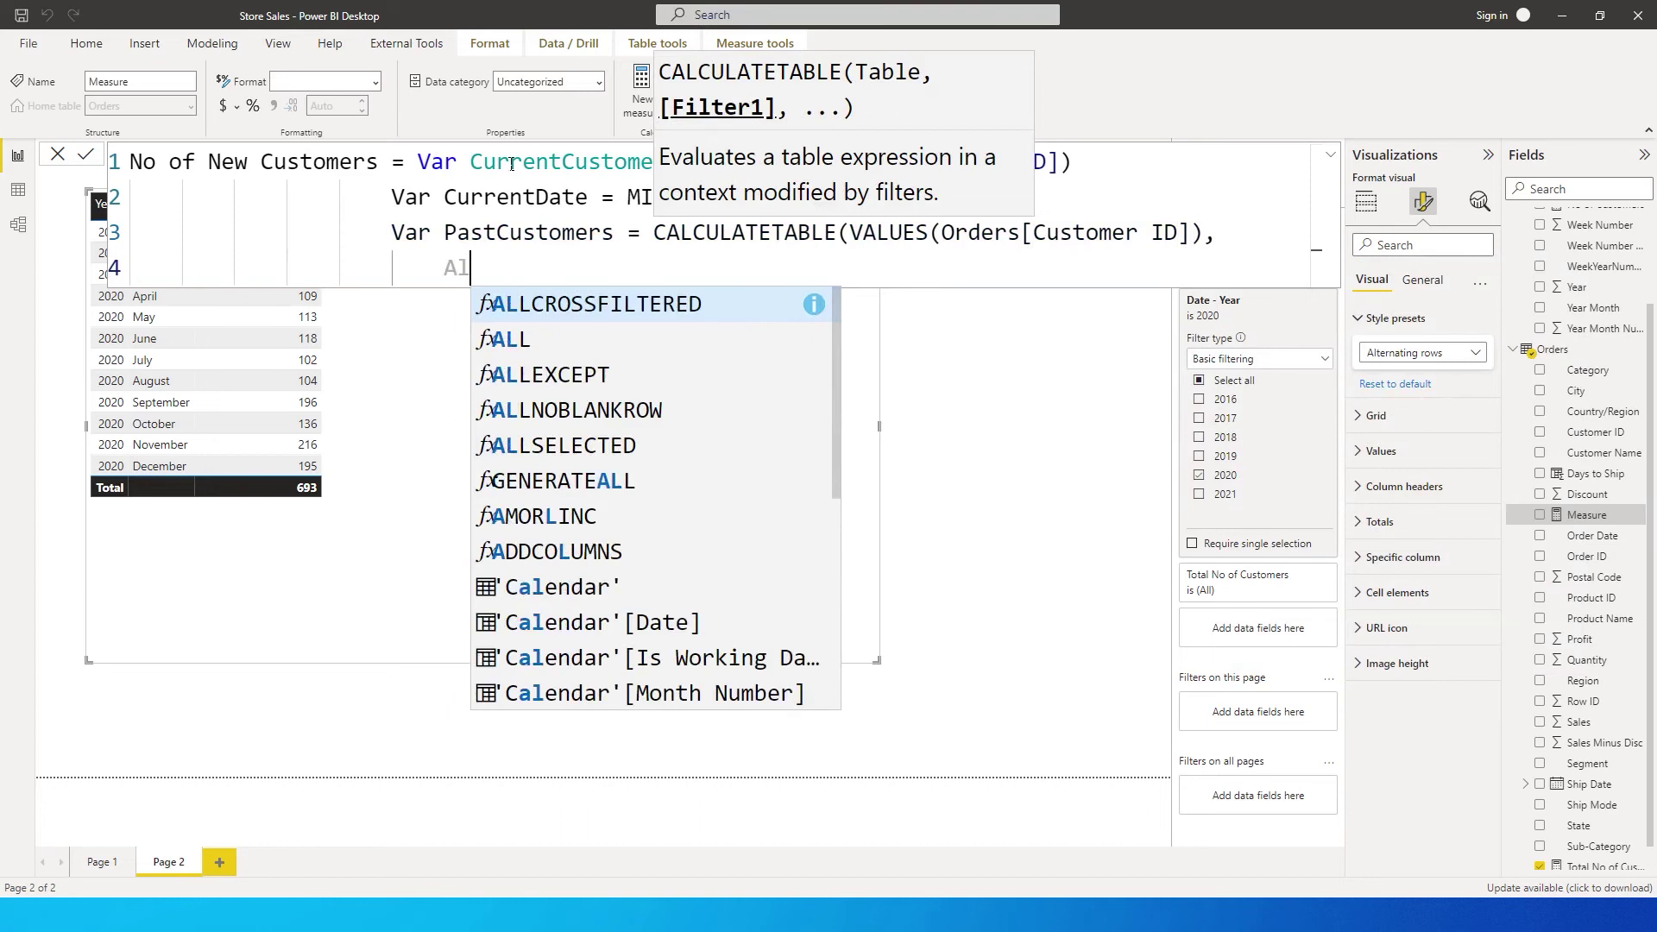
key(Down)
key(Tab)
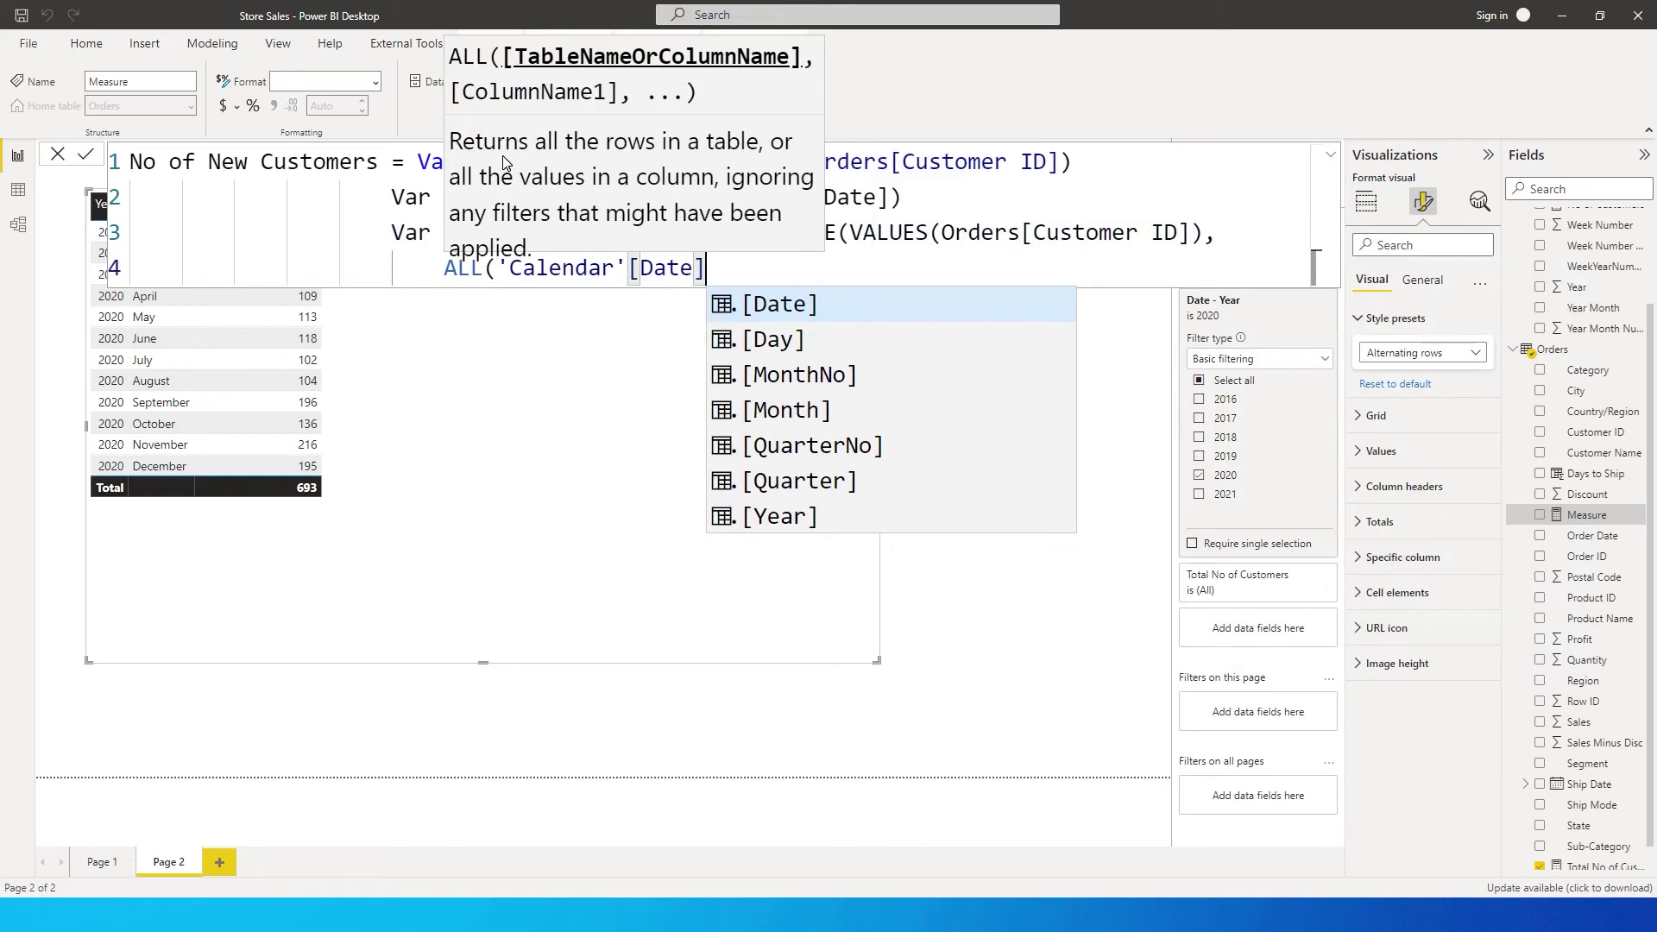
text(,)
key(BackSpace)
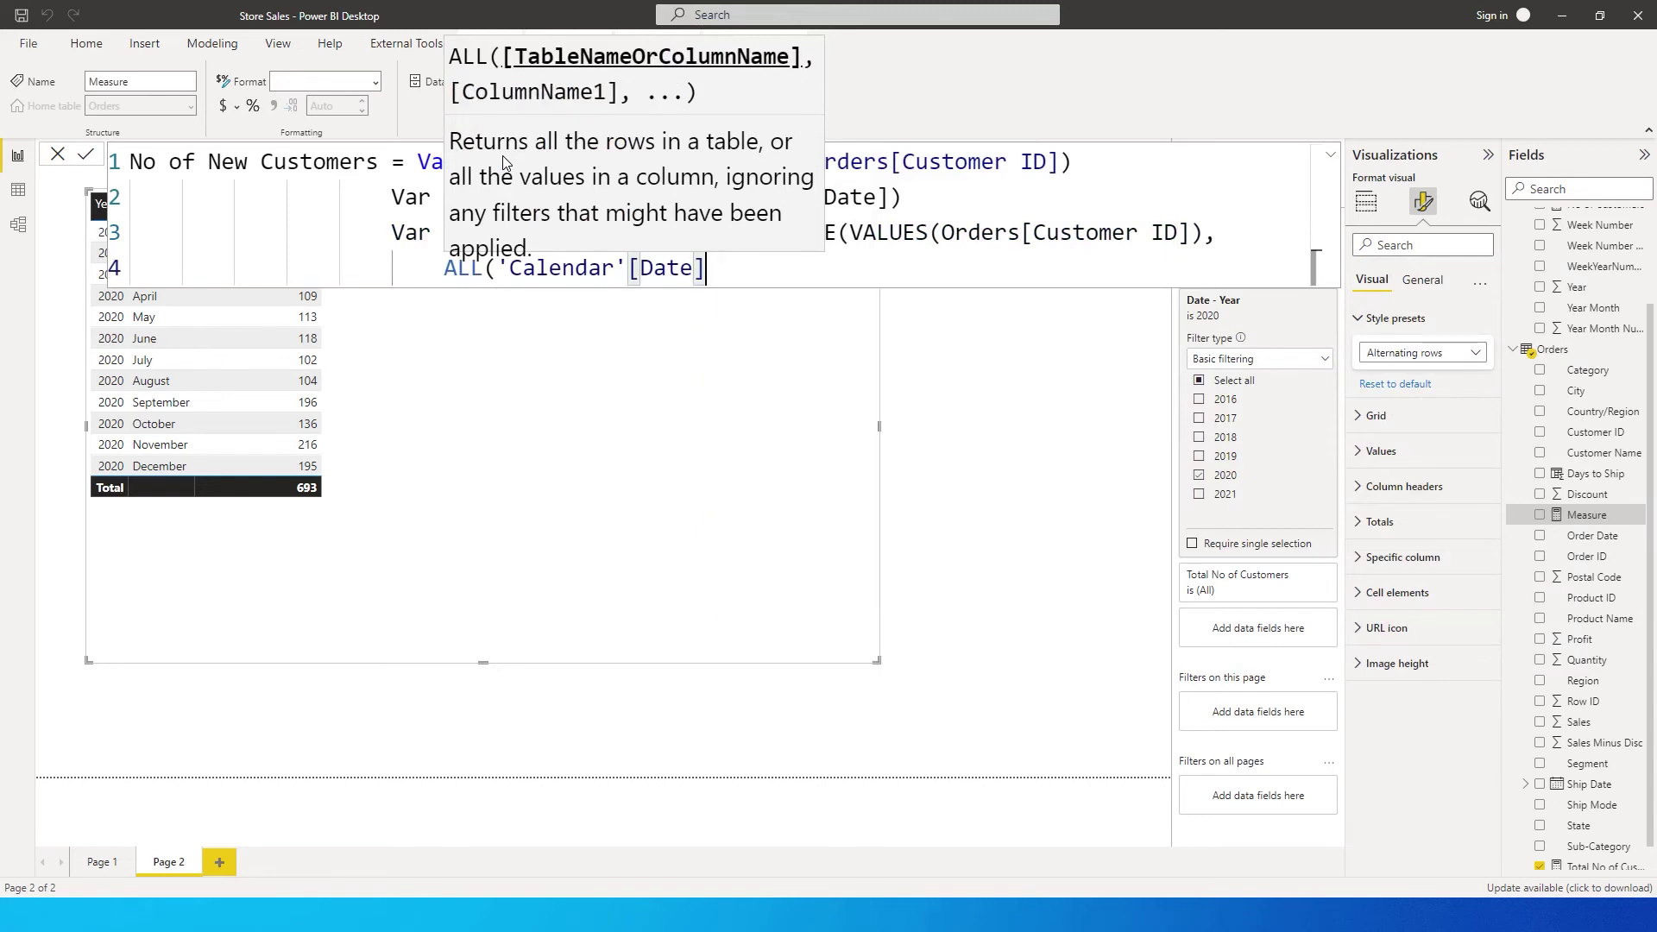
Step: Add the condition 'Calendar'[Date] < CurrentDate, then begin Var NewCustomer with EXCEPT
text(),)
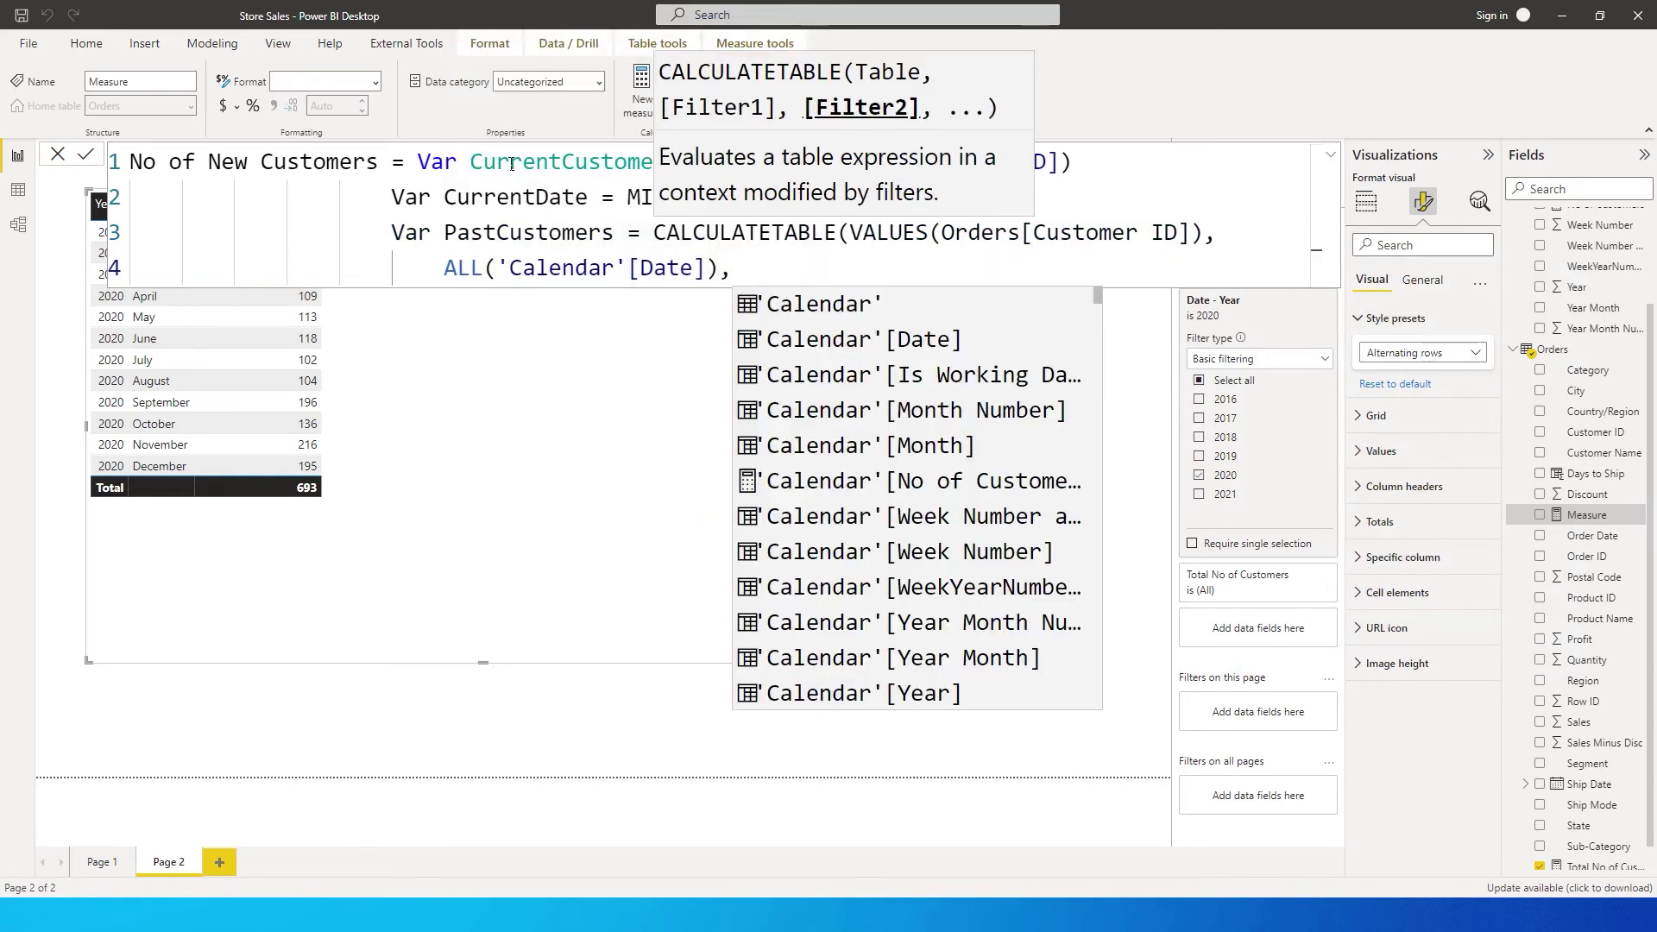
text(Cale)
key(Down)
key(Down)
key(Down)
key(Down)
key(Down)
key(Down)
key(Down)
key(Up)
key(Tab)
text(] < )
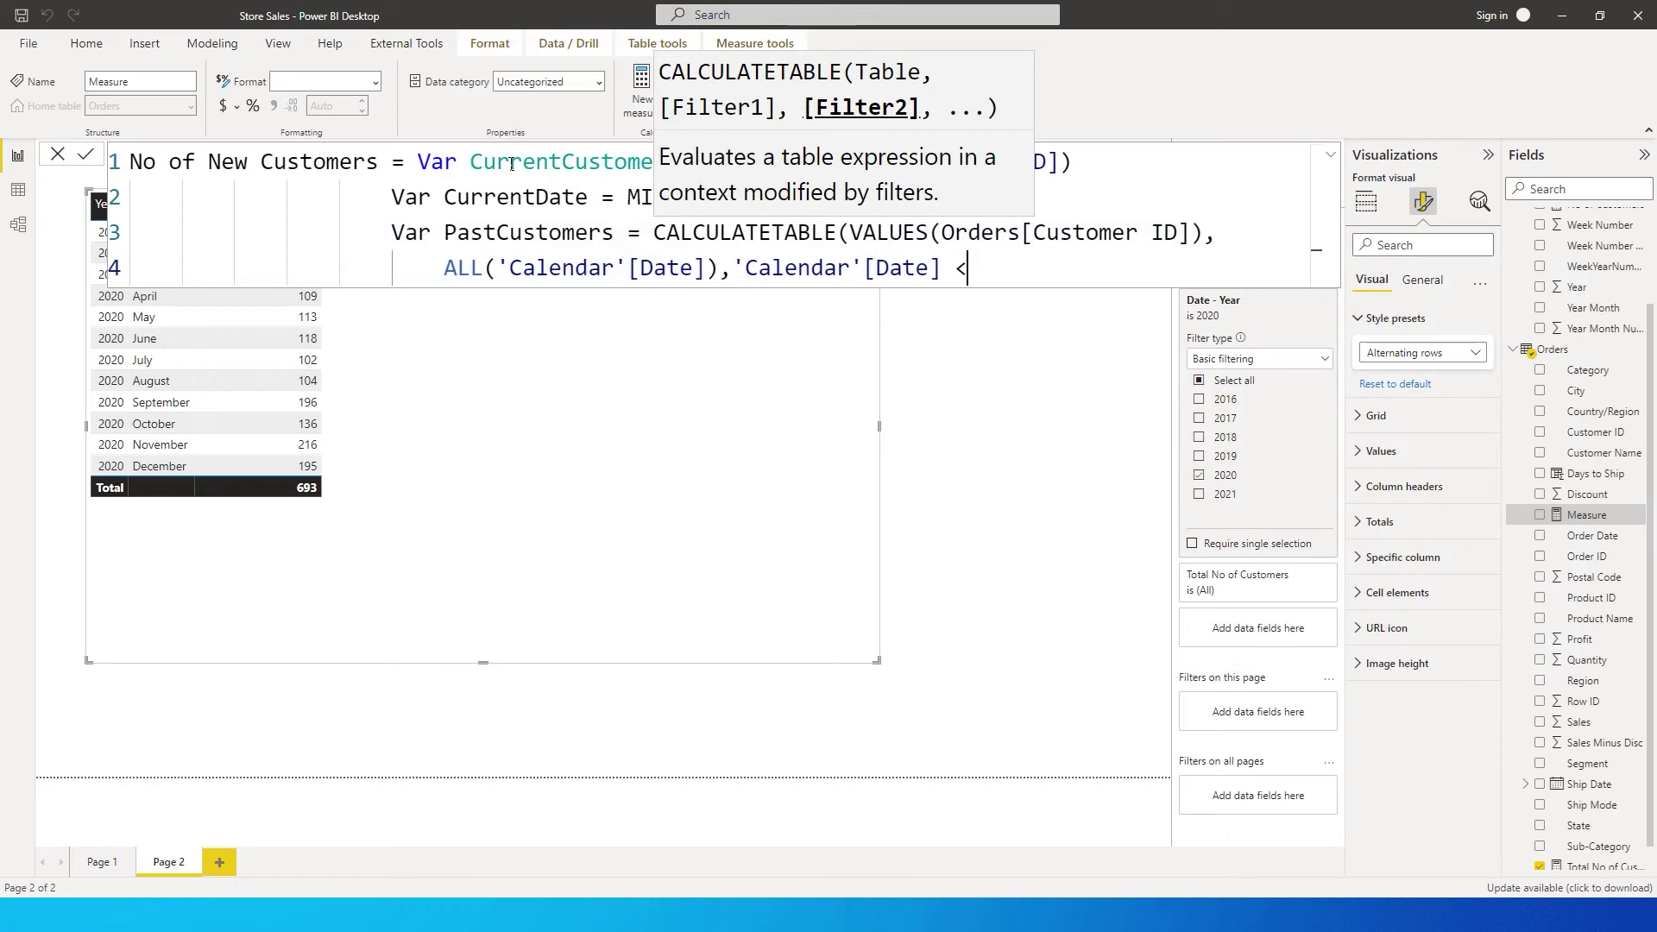
text(Curr)
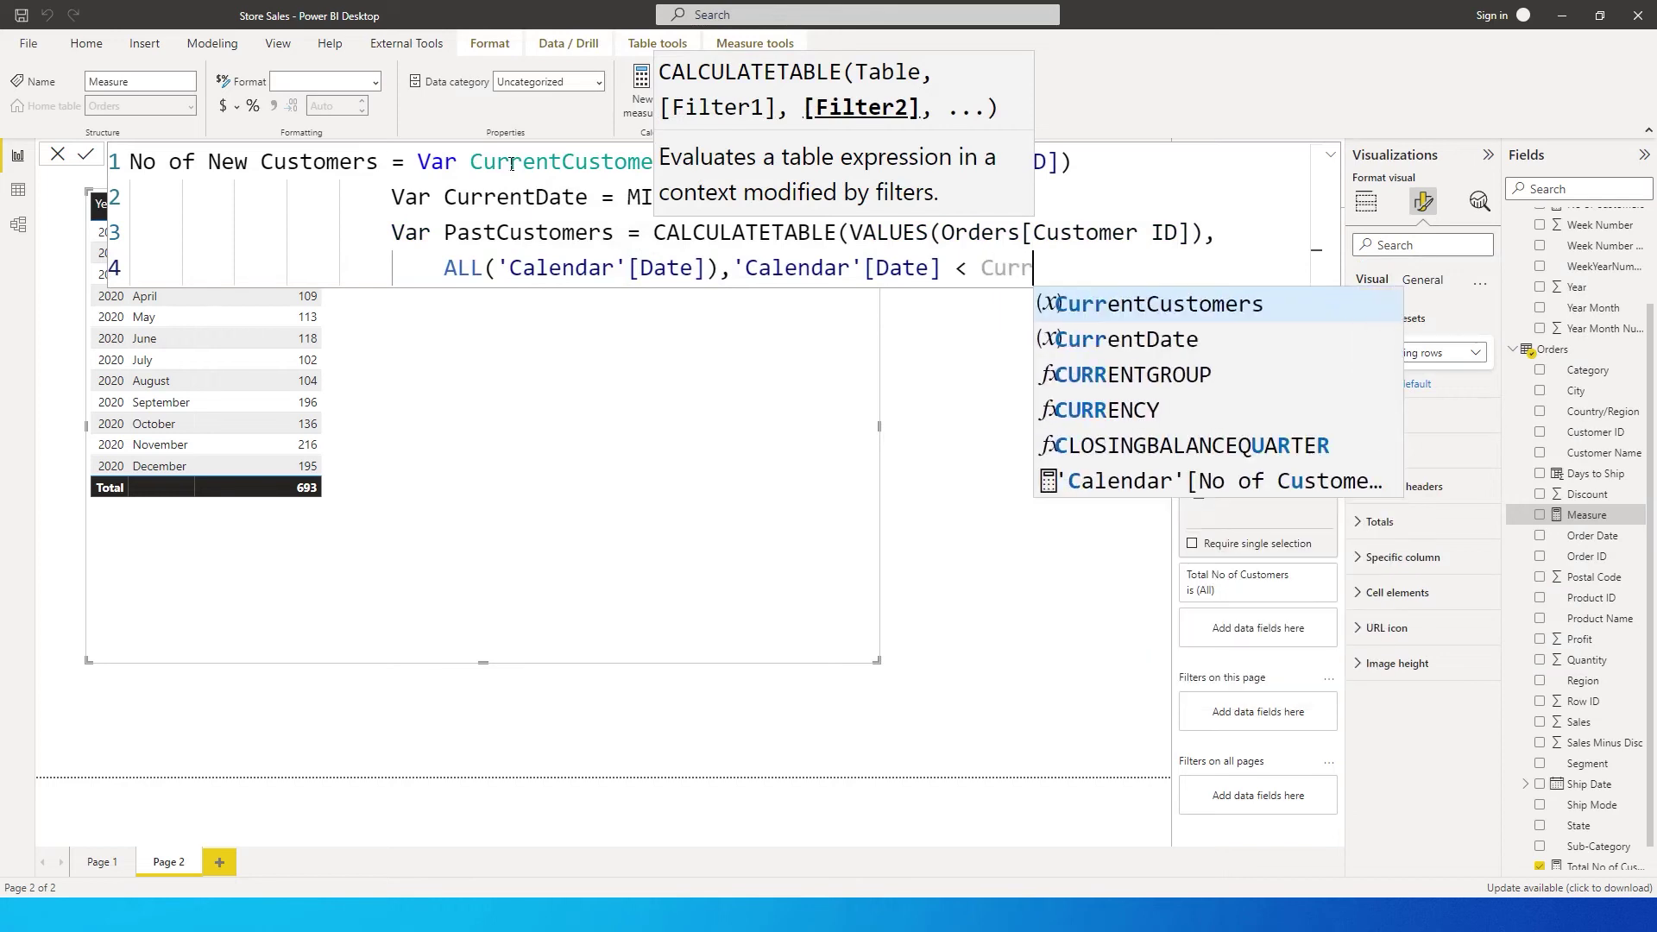
key(Down)
key(Tab)
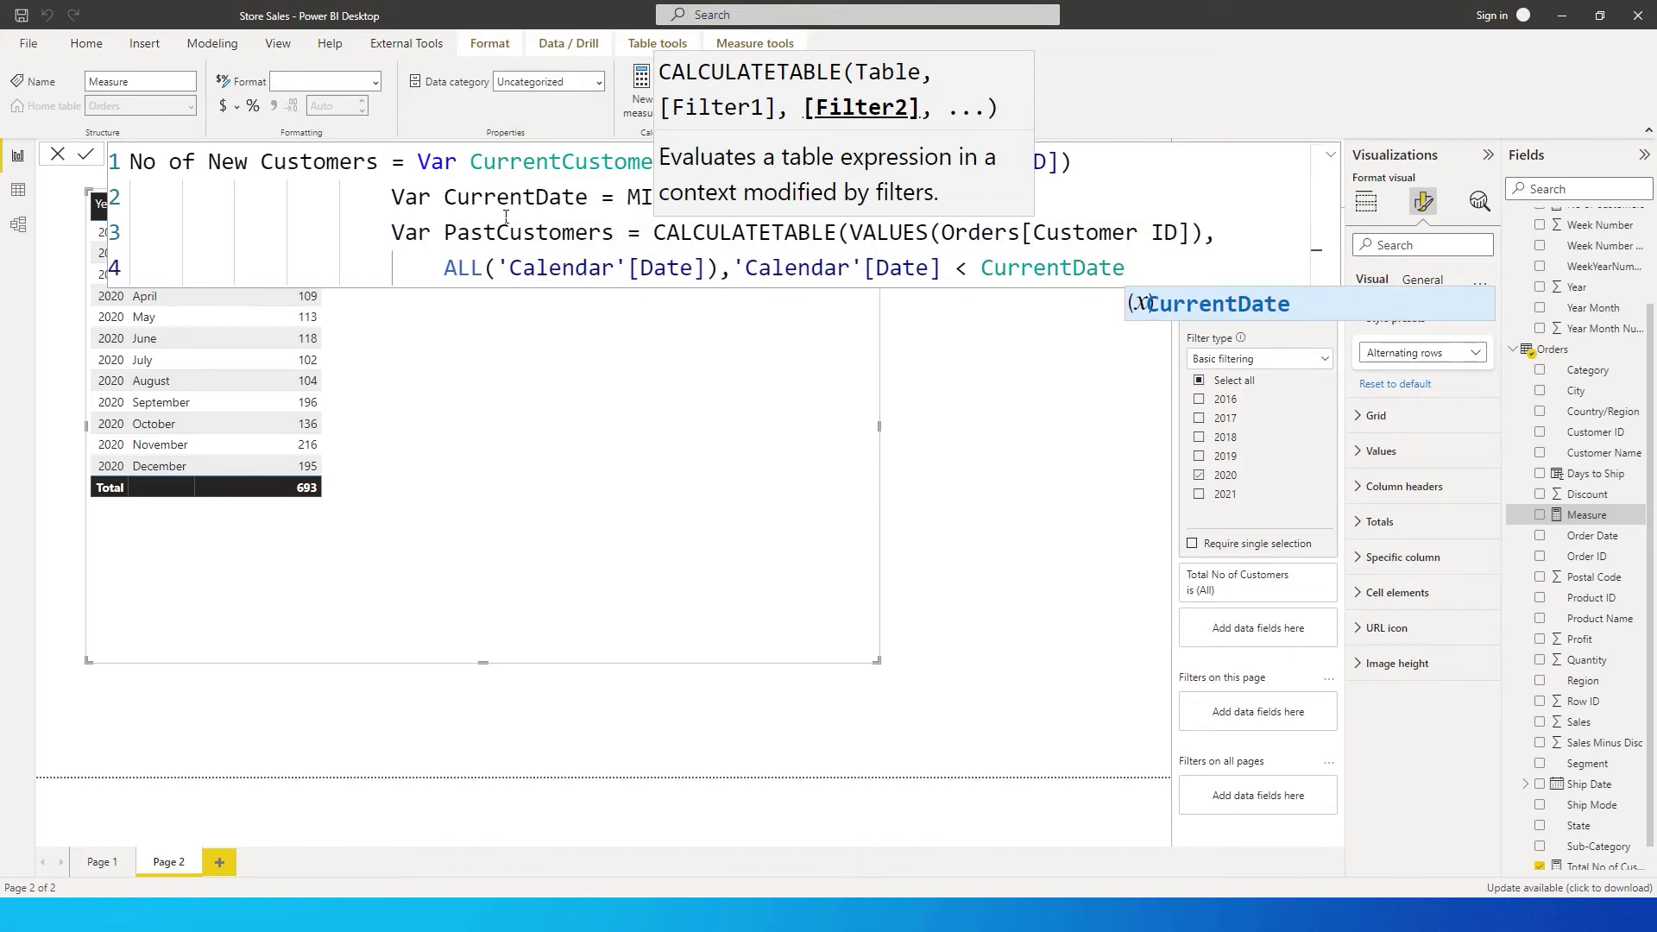
text())
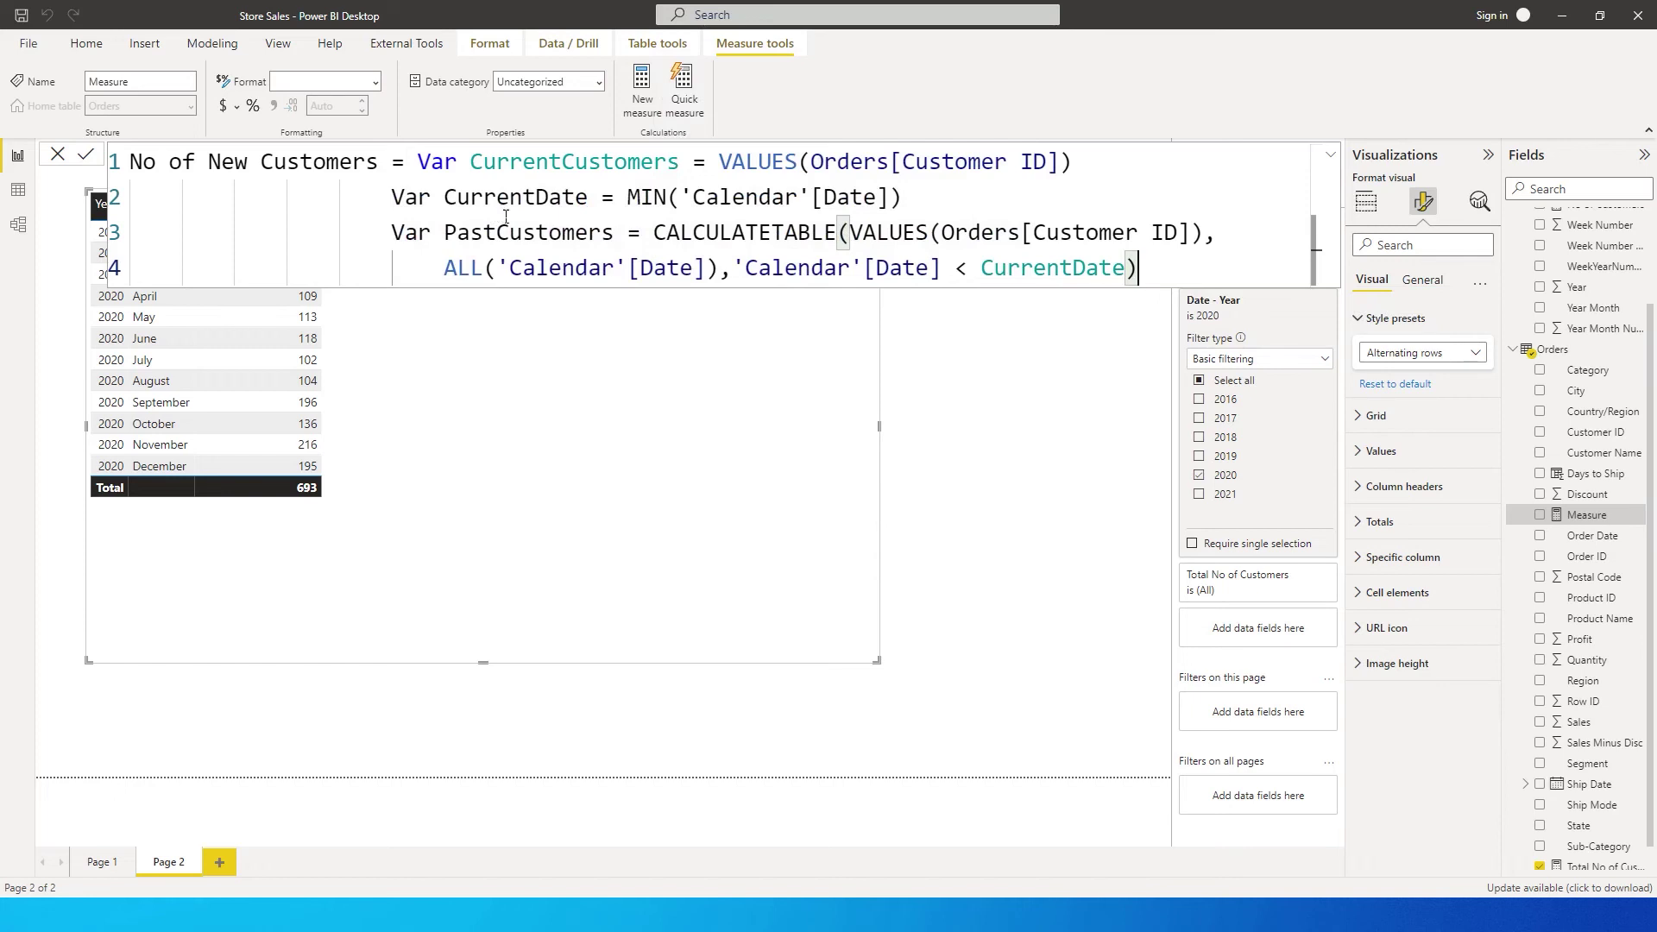
key(shift+Return)
text(Var NewCustomer )
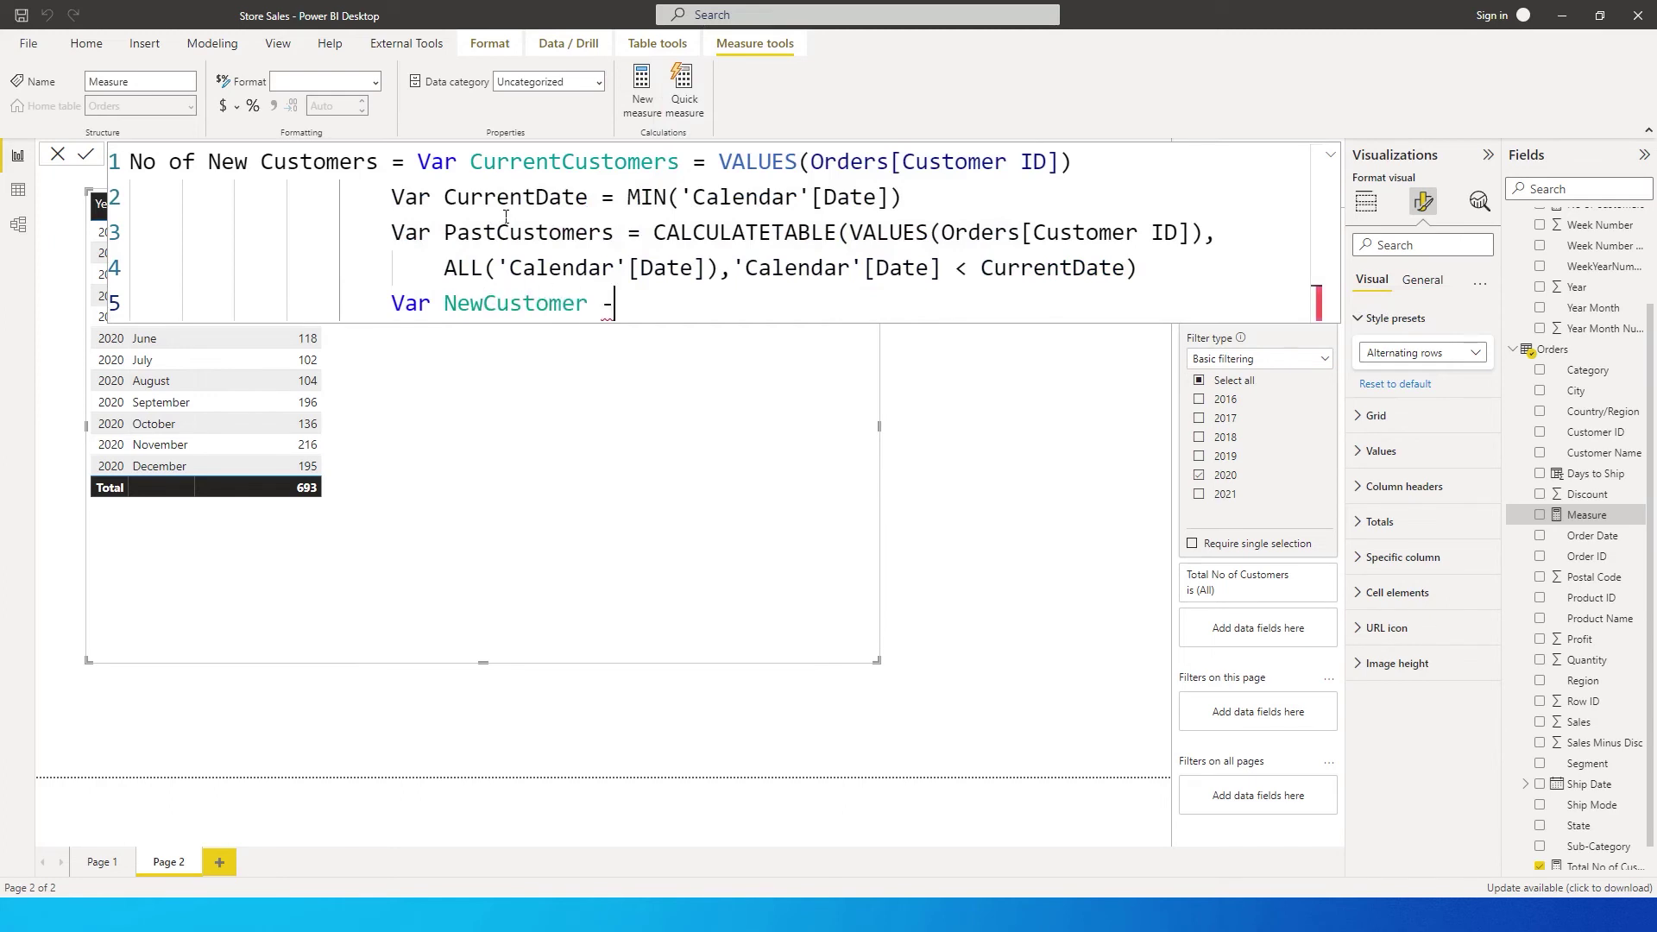
text(= Exce)
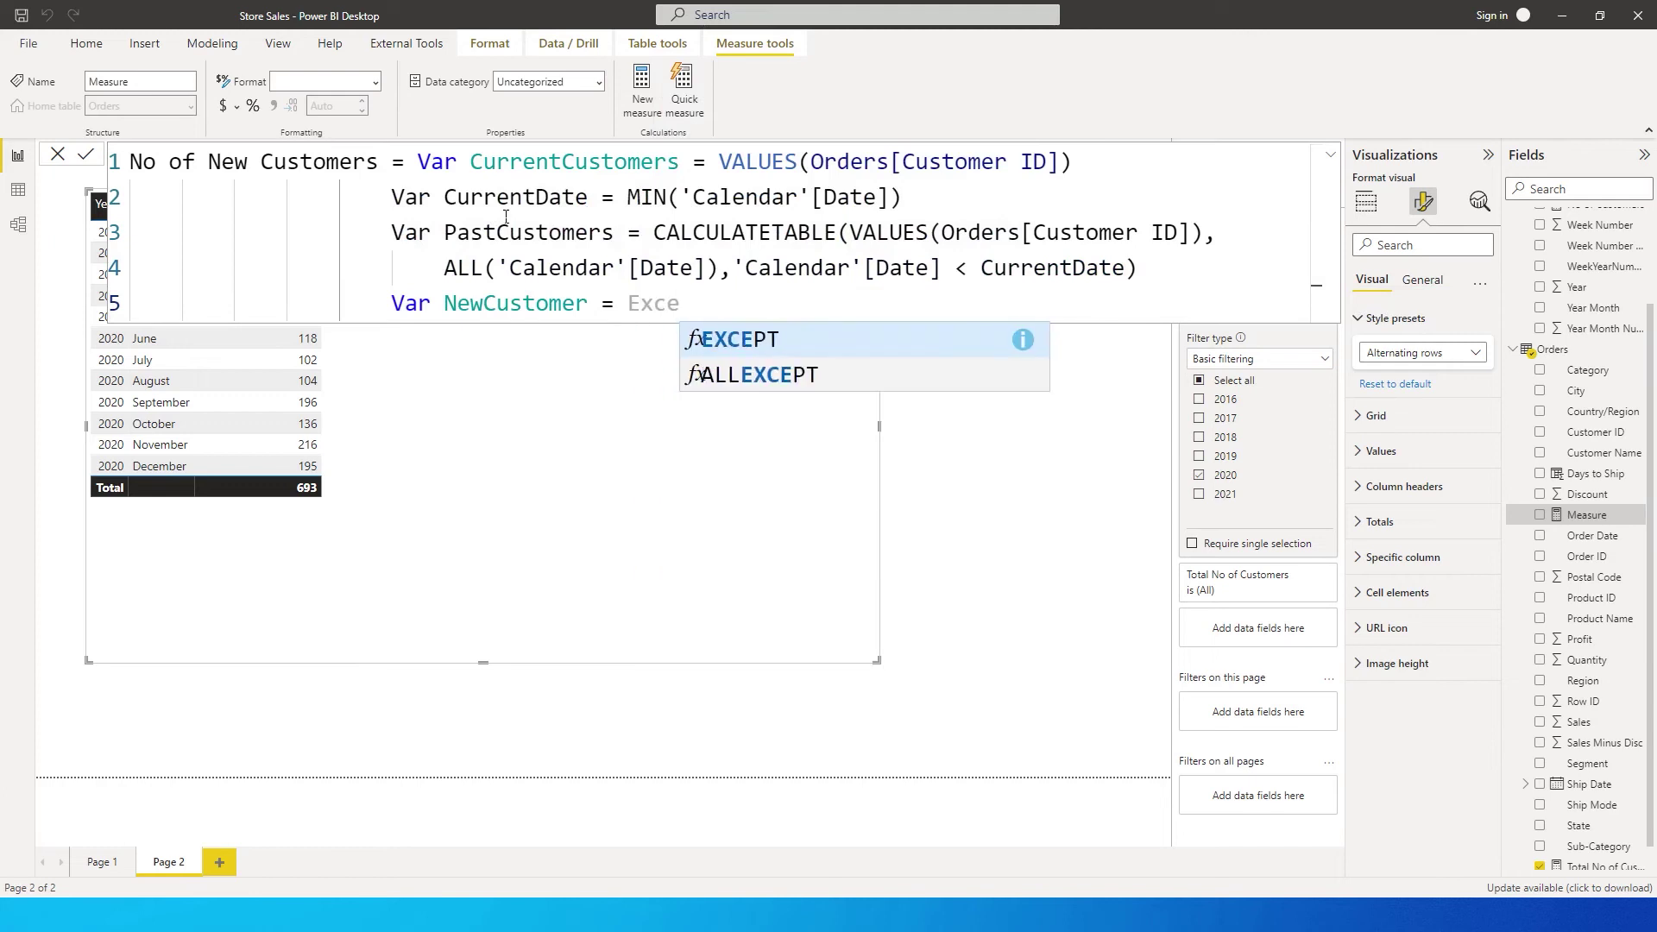
Step: Complete NewCustomer = EXCEPT(CurrentCustomers,PastCustomers) with Return COUNTROWS(NewCustomer) and commit the measure
key(Tab)
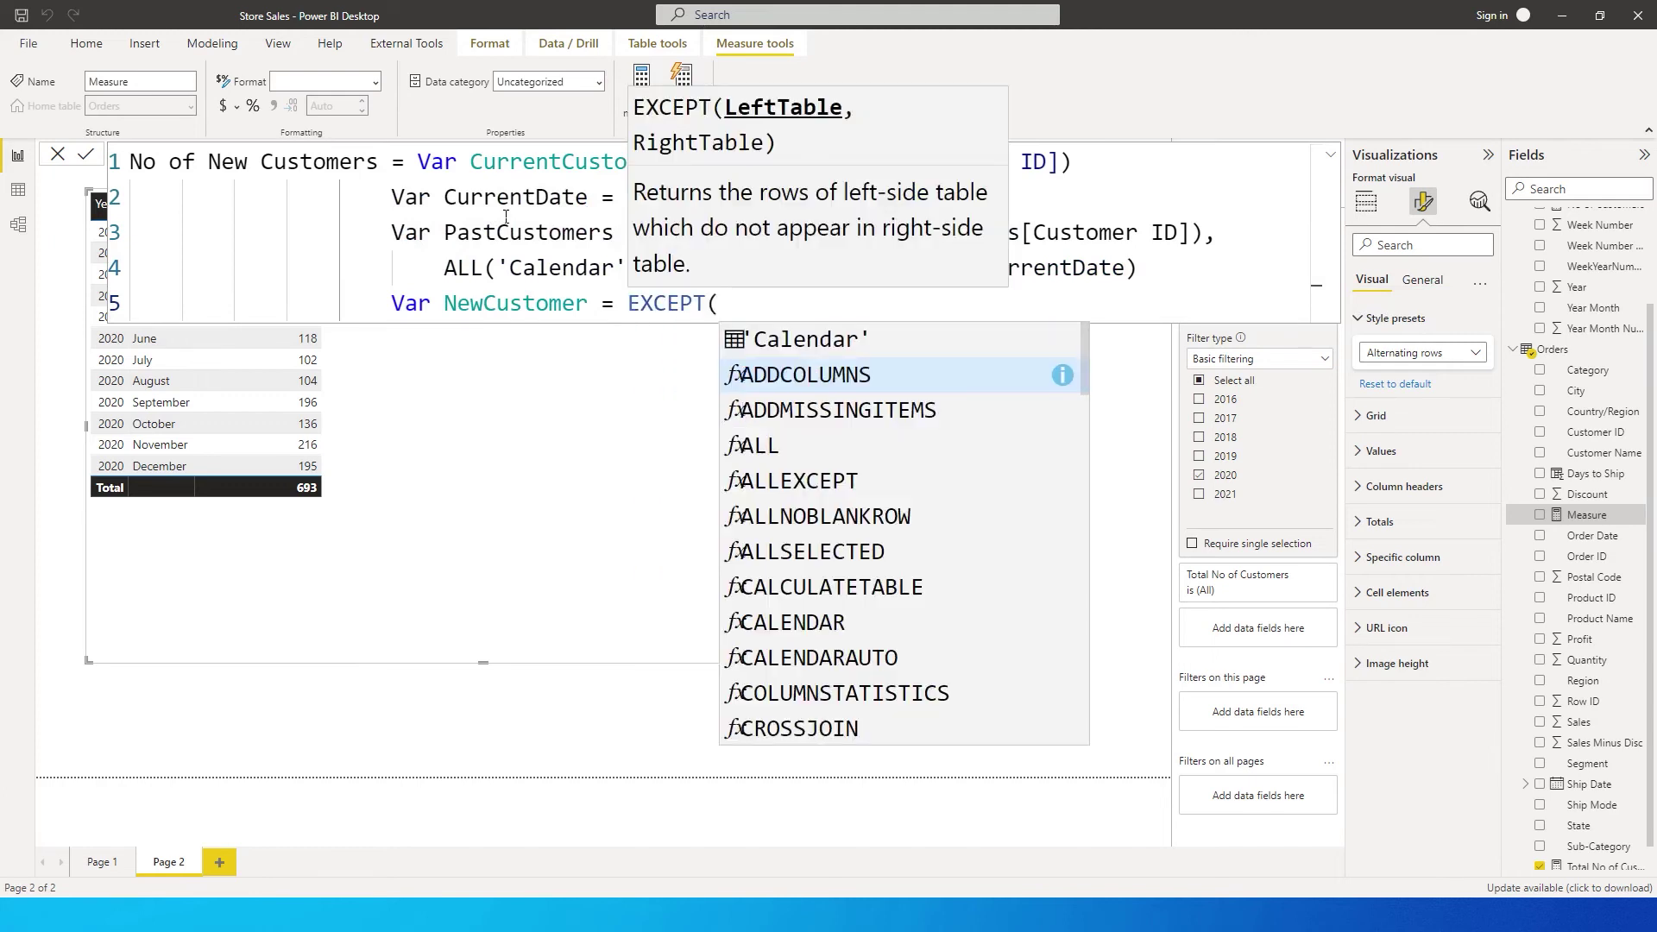
text(CurrentCustomers,)
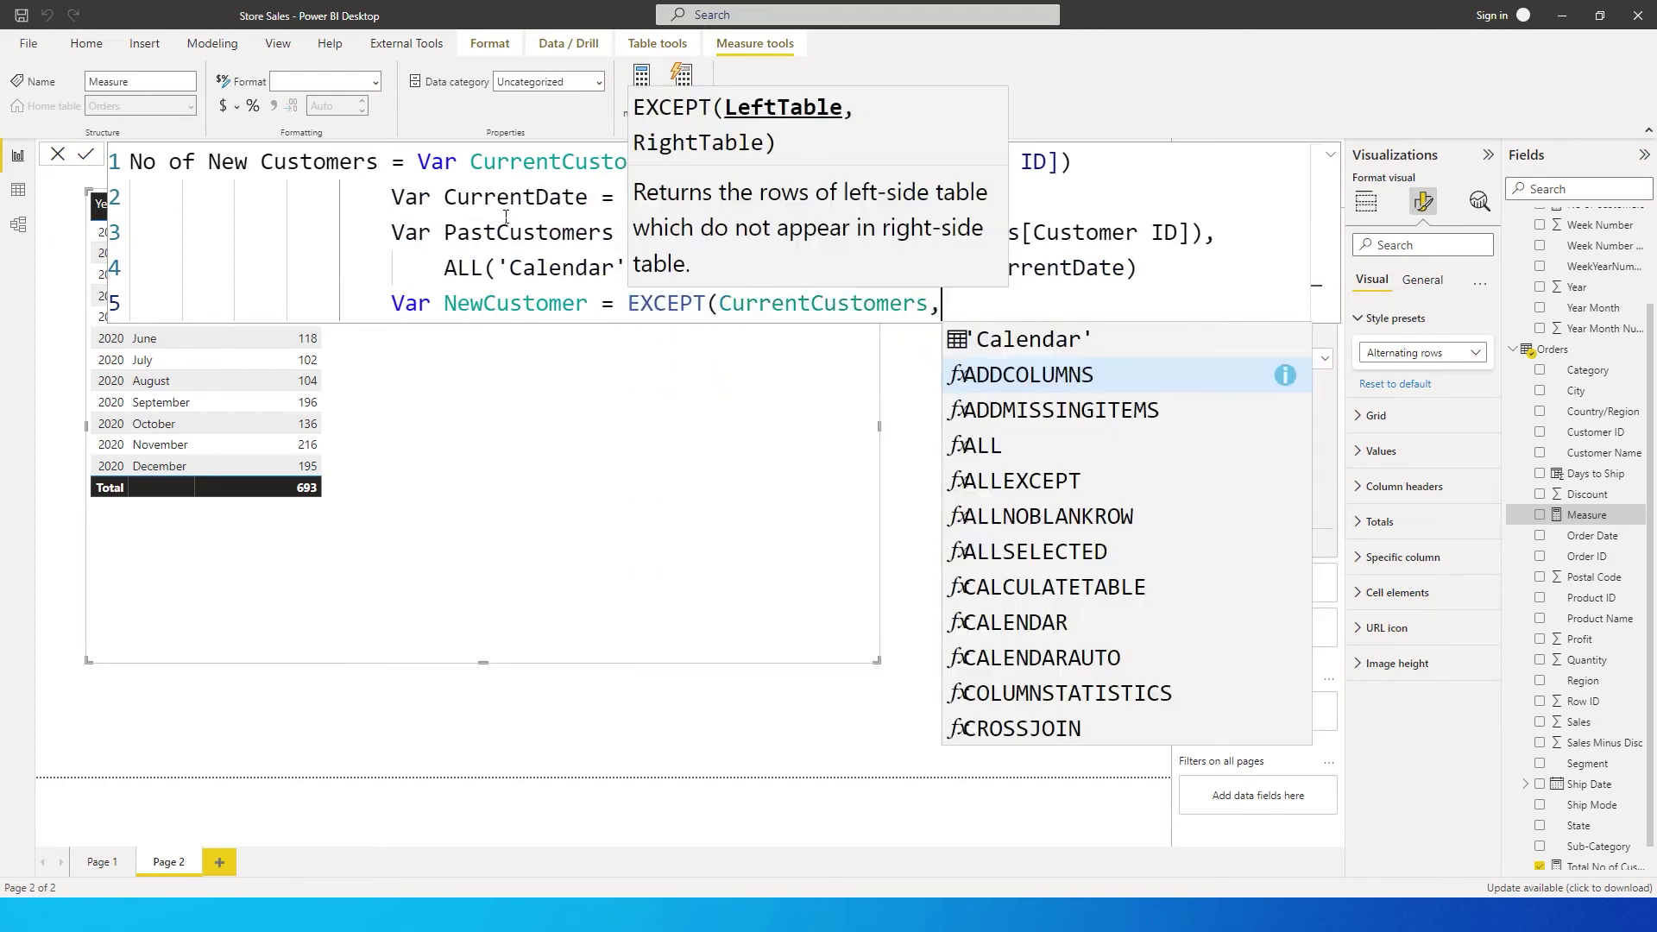
text(PastCustomers)
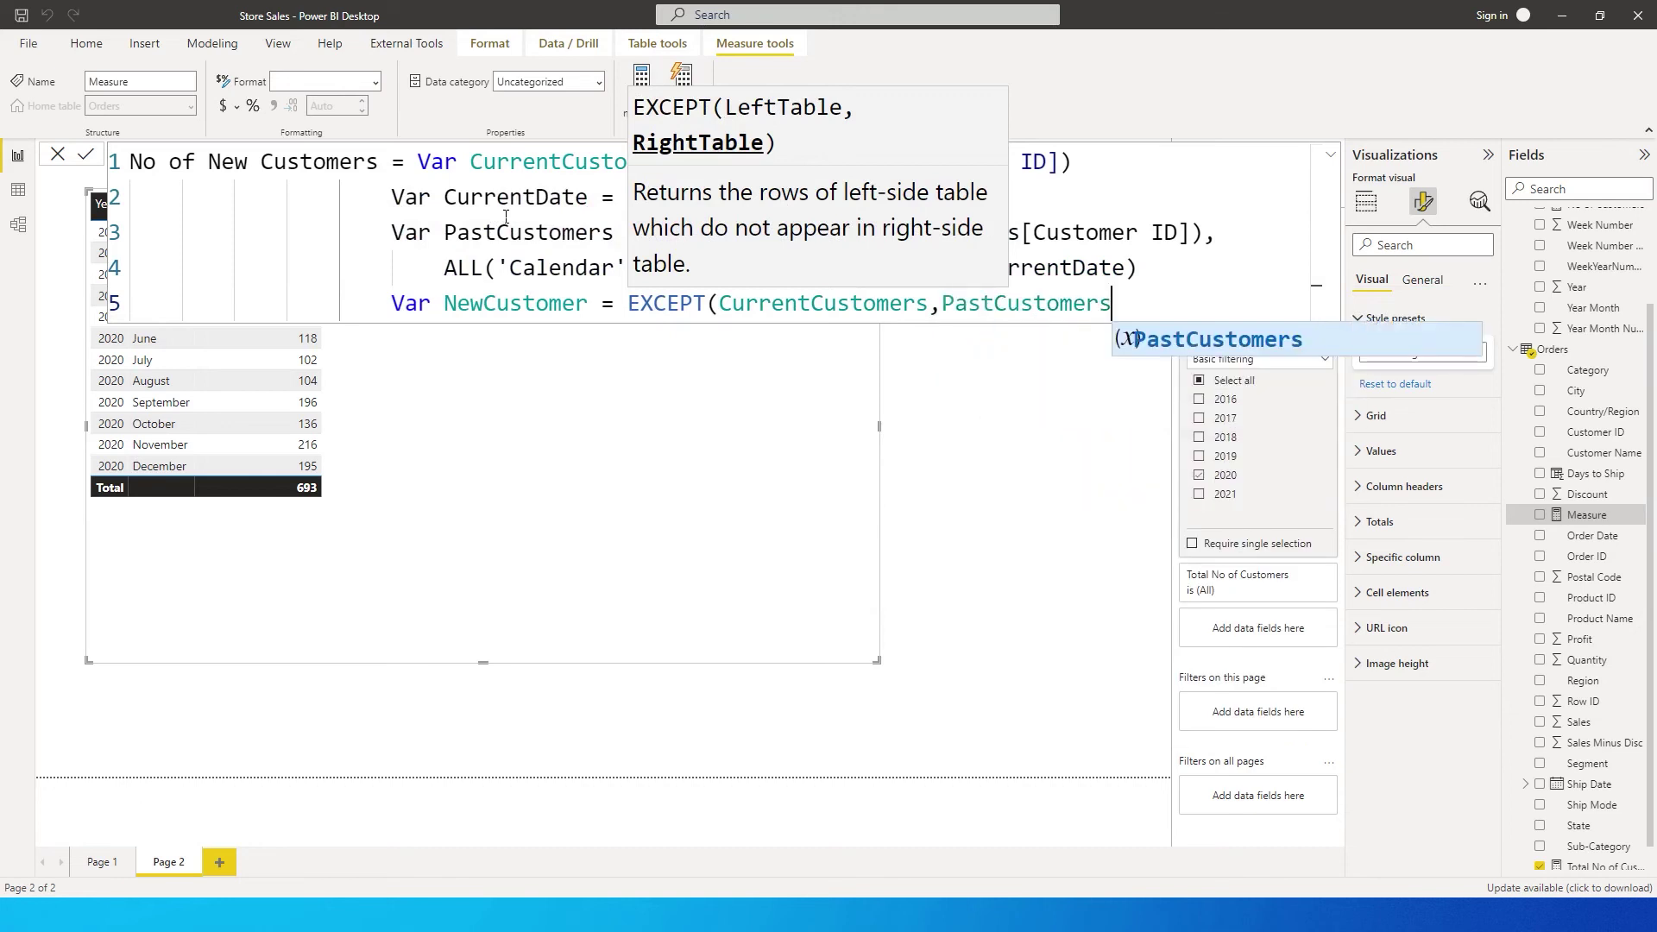
text())
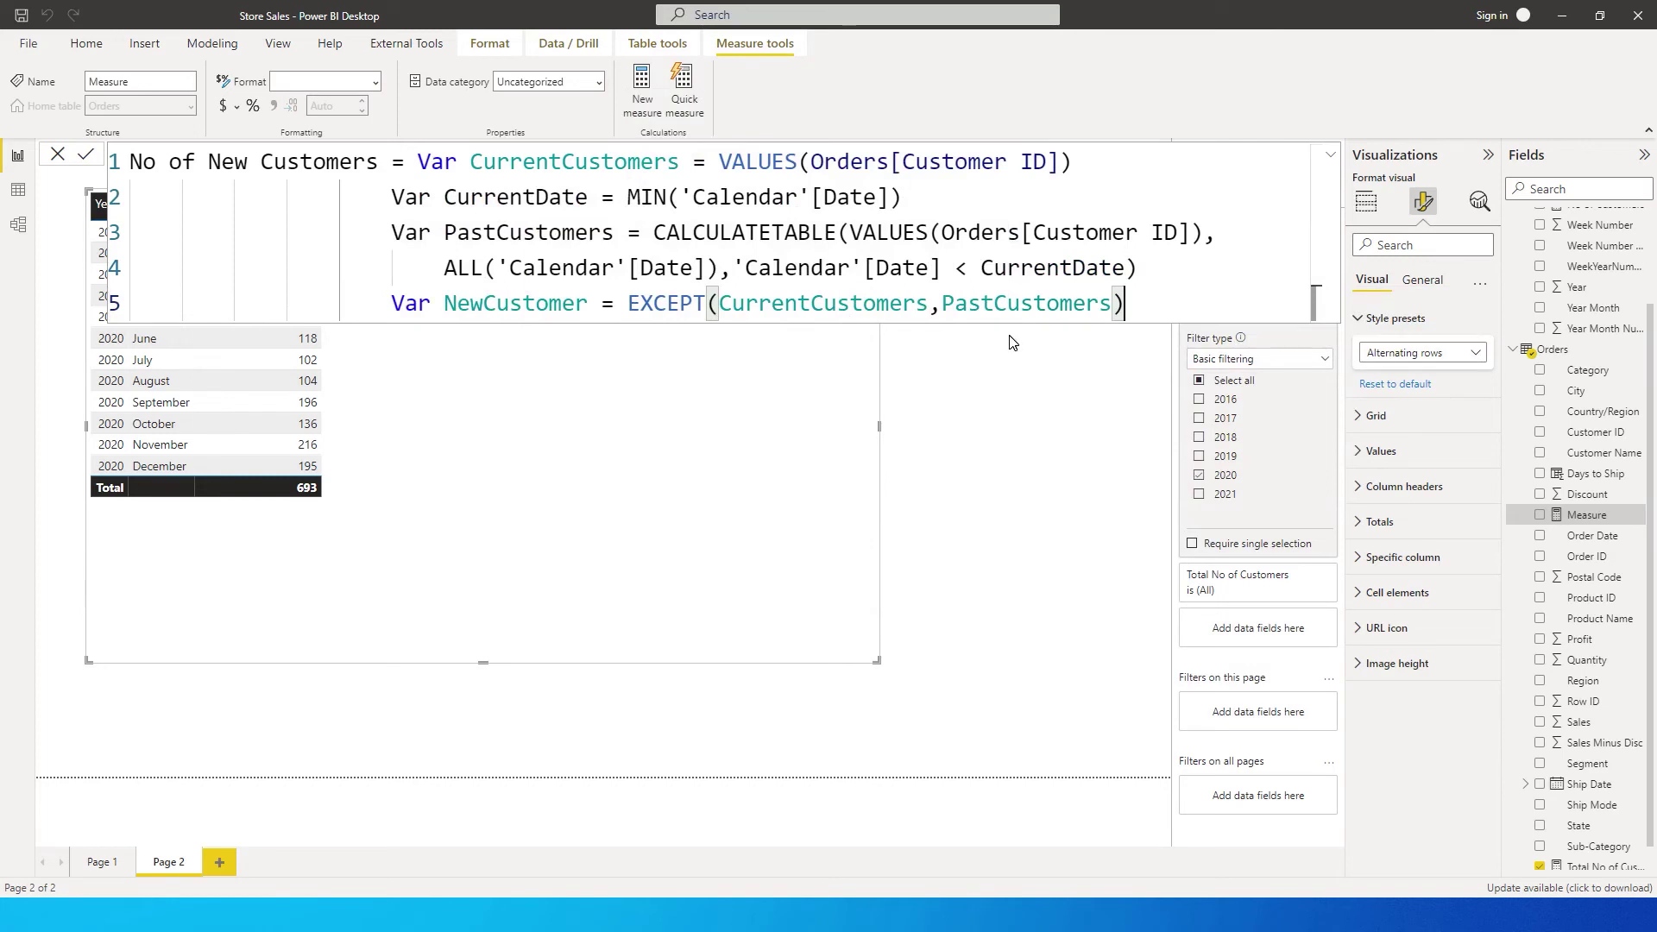
key(shift+Return)
key(shift+Return)
text(Return)
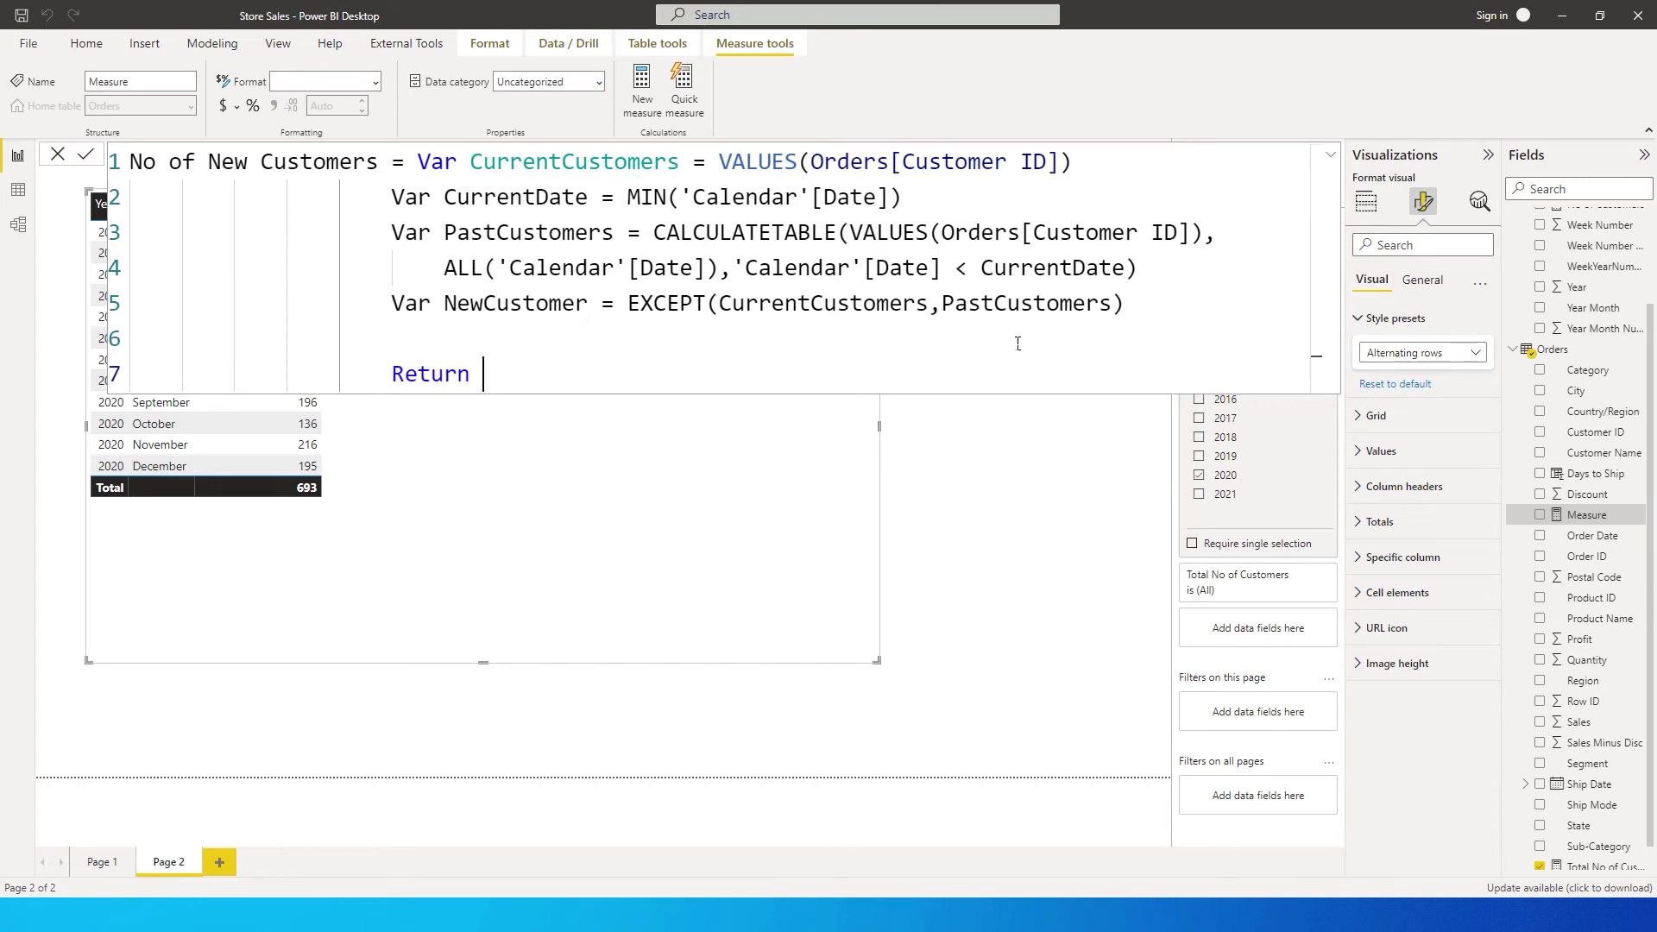
text(COunt)
key(Down)
key(Down)
key(Down)
key(Down)
key(Tab)
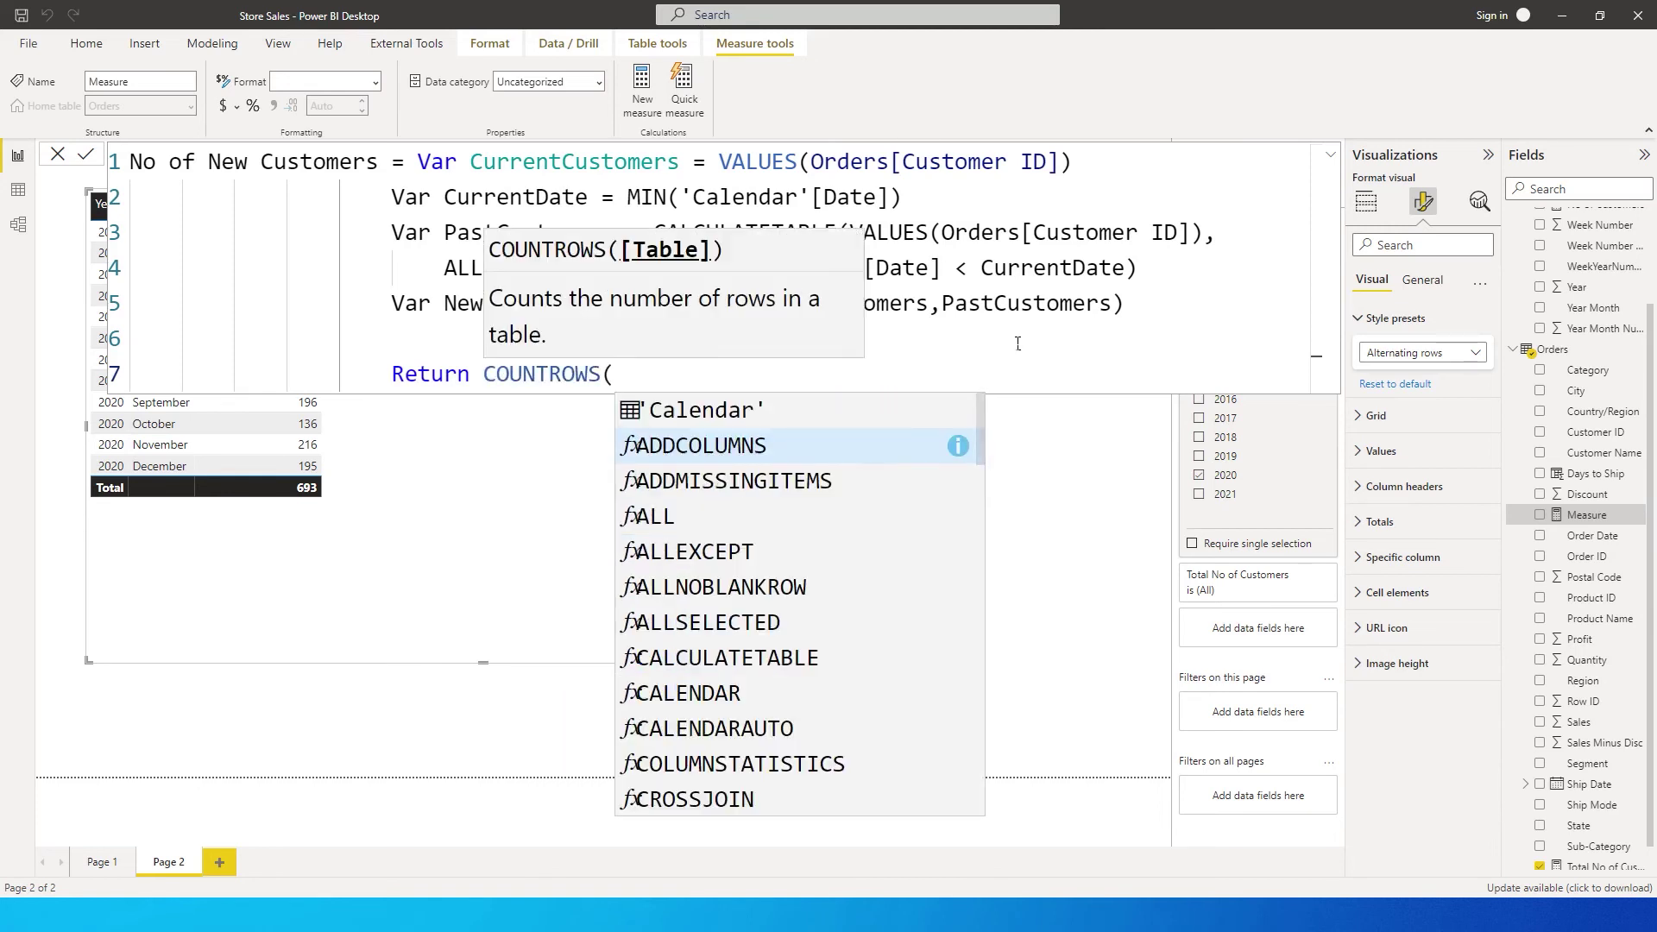
text(NewCustomer)
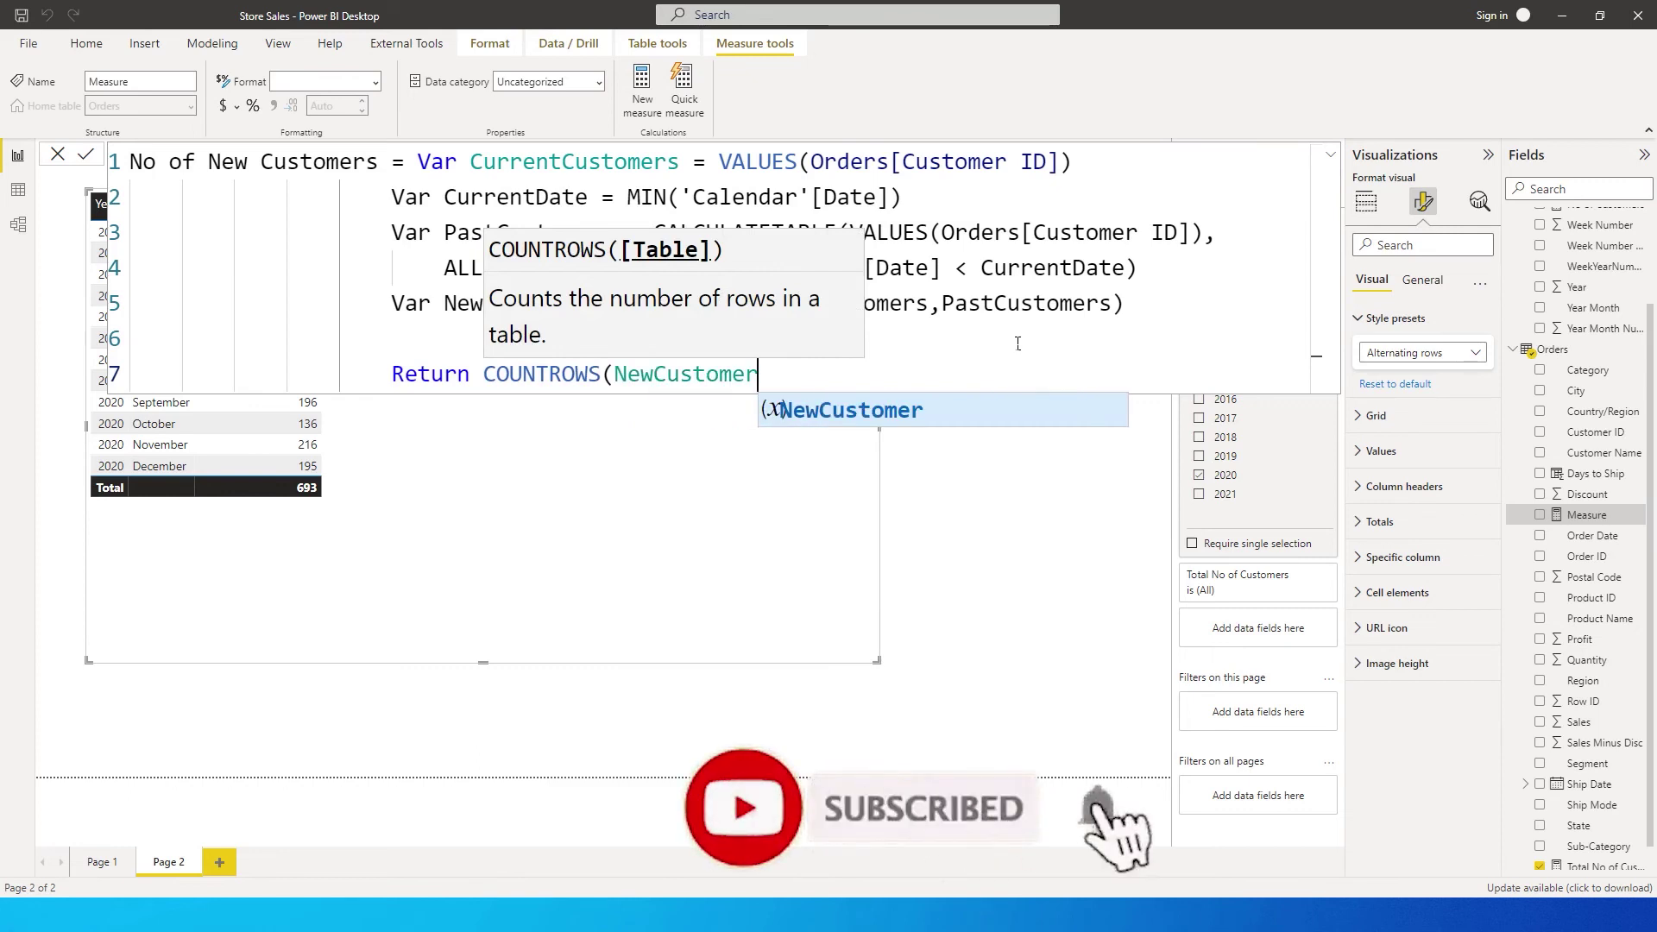
text())
key(Return)
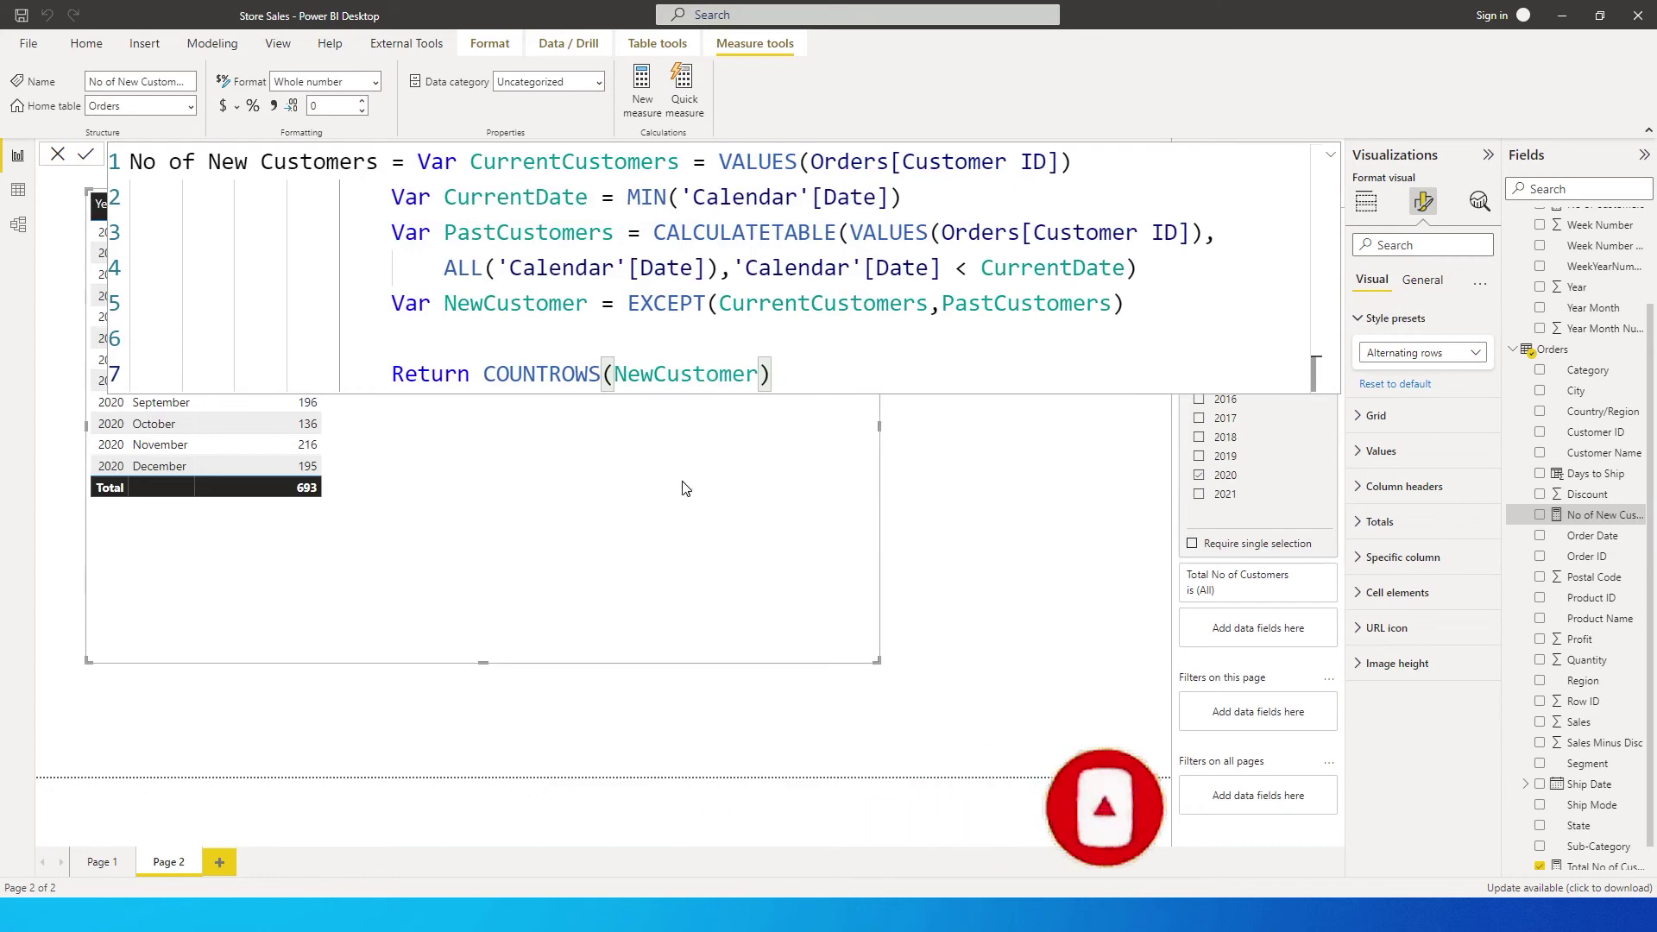
click(1541, 516)
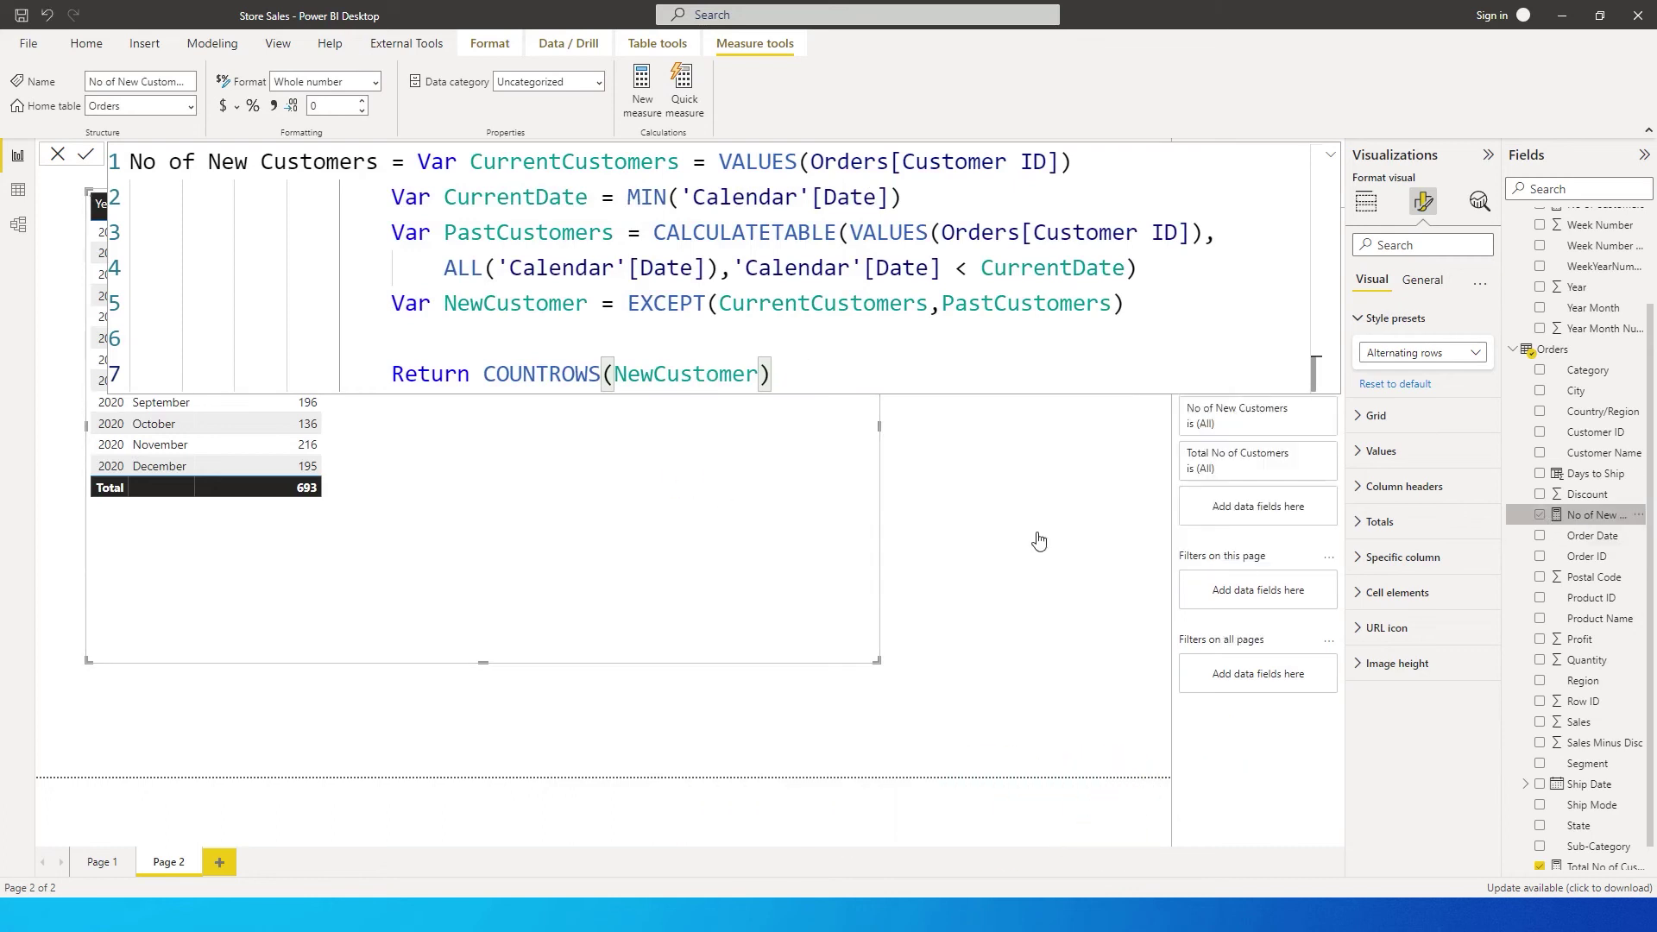
Step: Tick No of New Customers so the 2020 table shows monthly new-customer counts totalling 11
click(1021, 511)
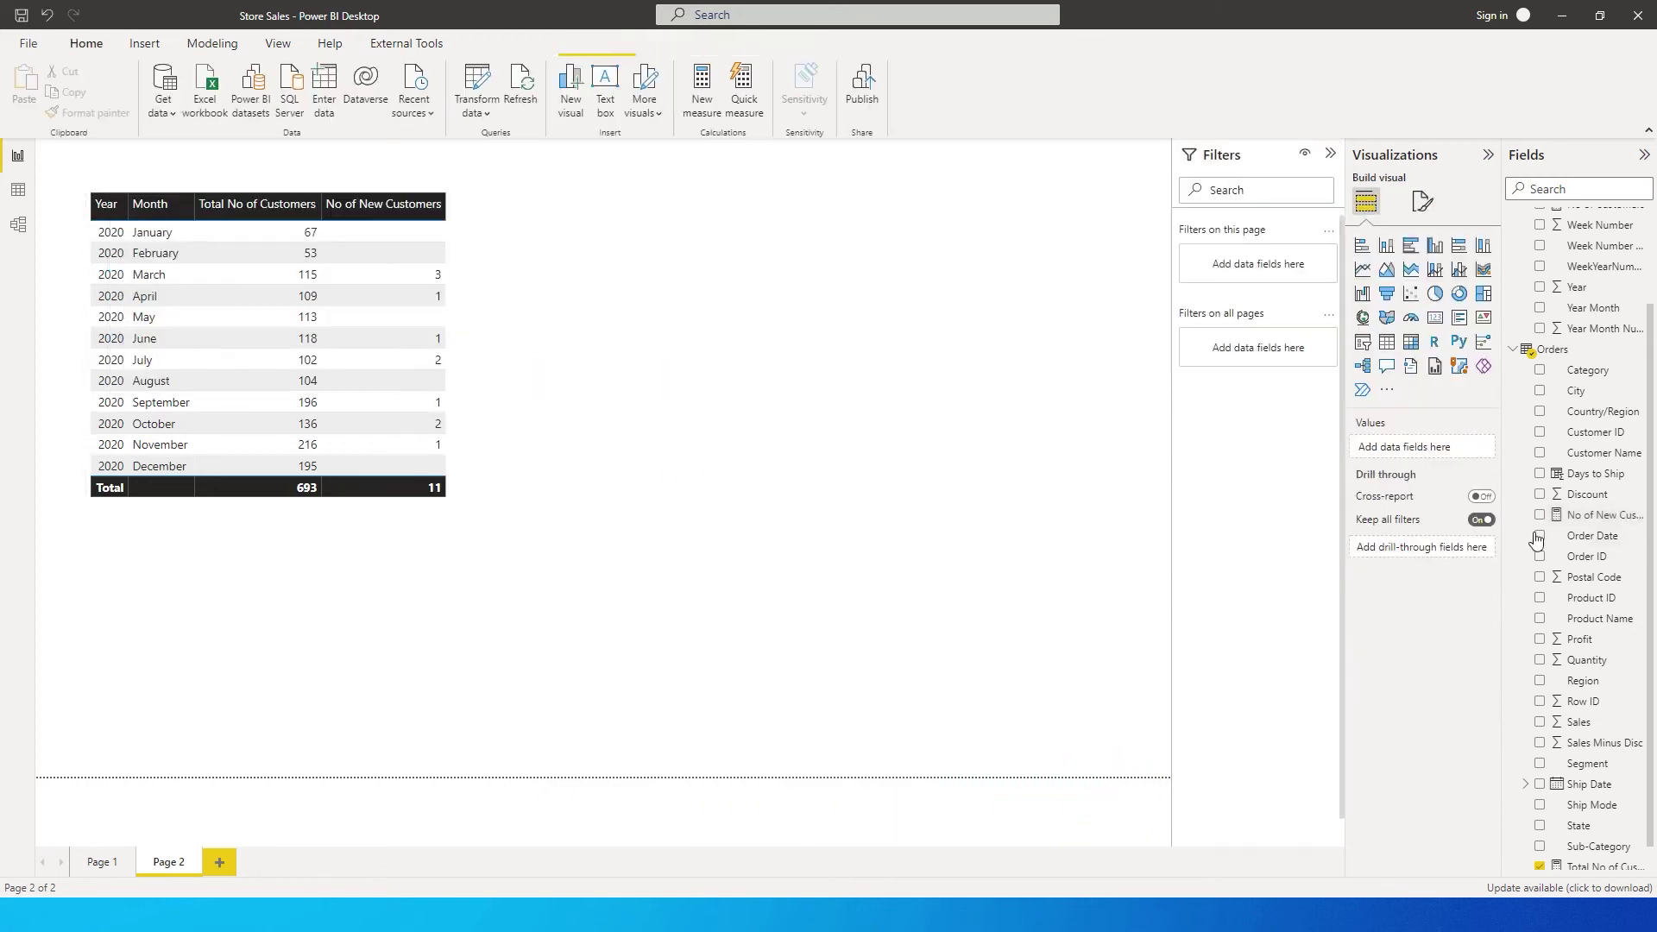
click(1606, 515)
click(697, 406)
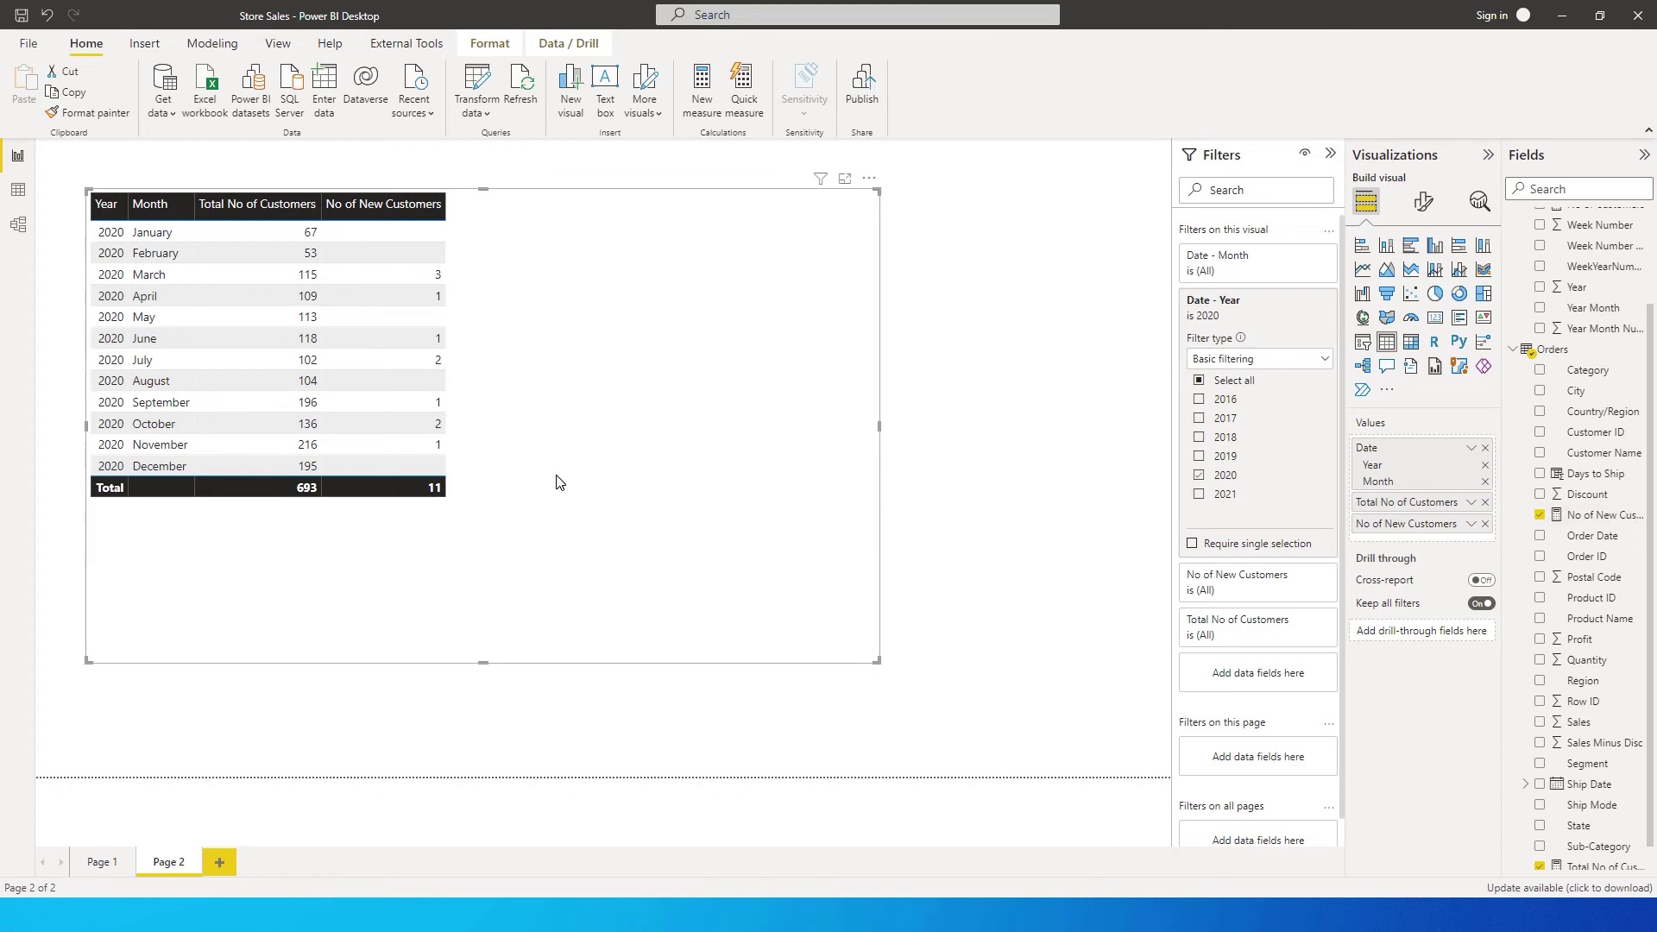
Step: Copy the No of New Customers formula into a new Orders measure renamed New Customers Sales
click(1592, 514)
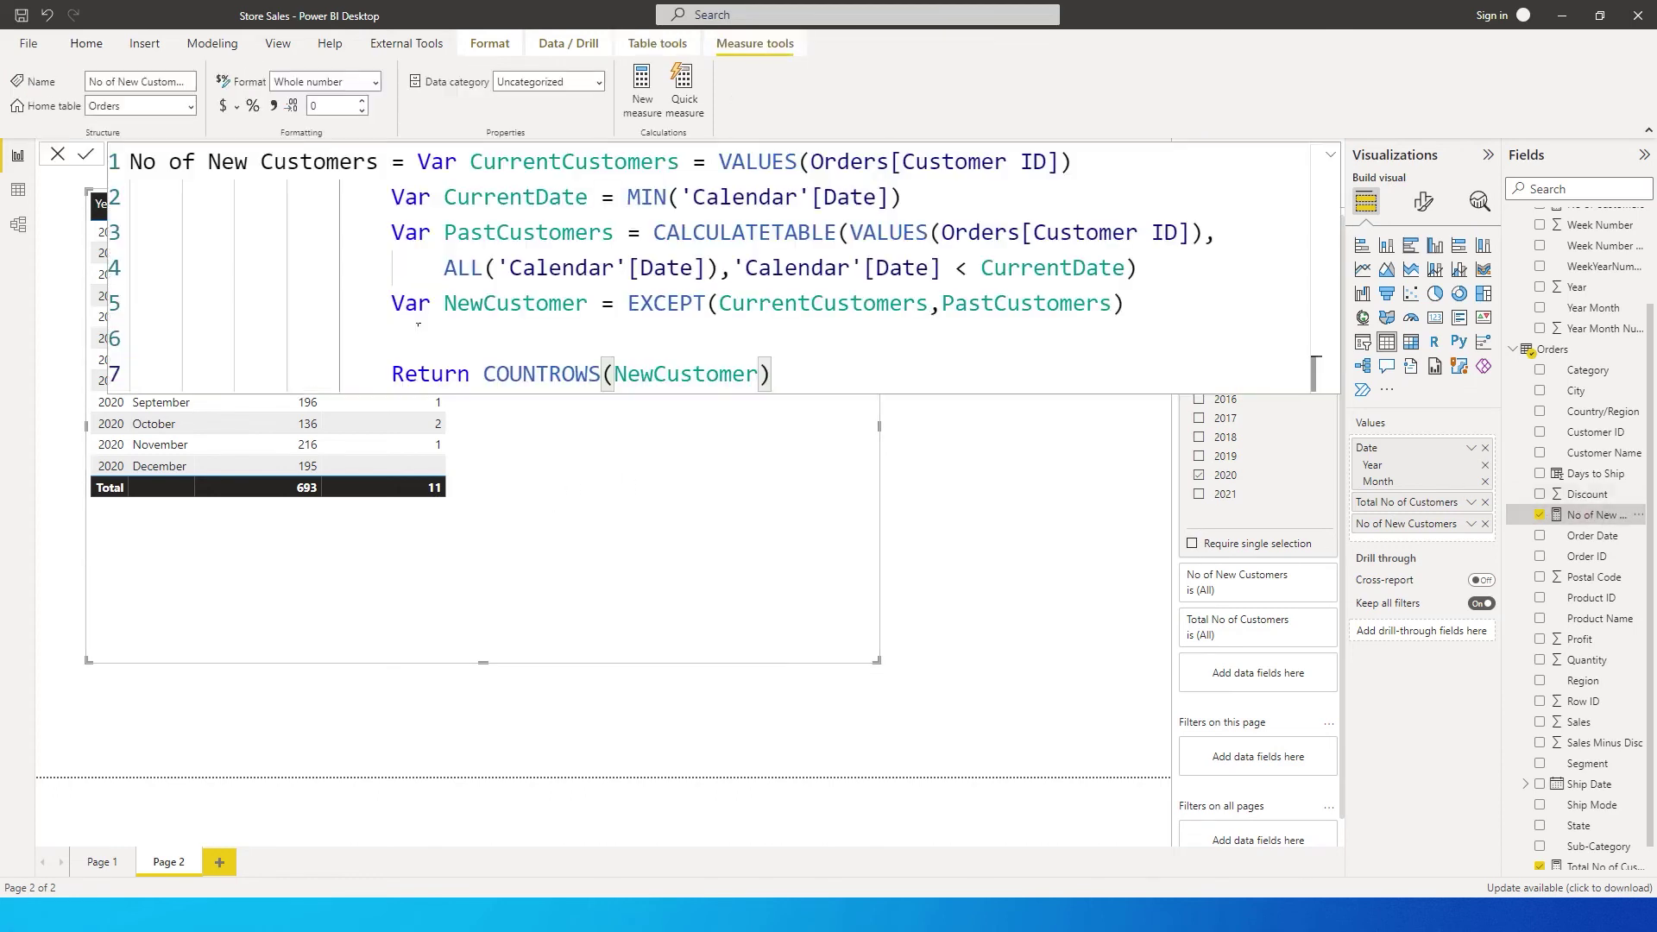
click(838, 371)
drag(771, 374, 102, 153)
key(ctrl+c)
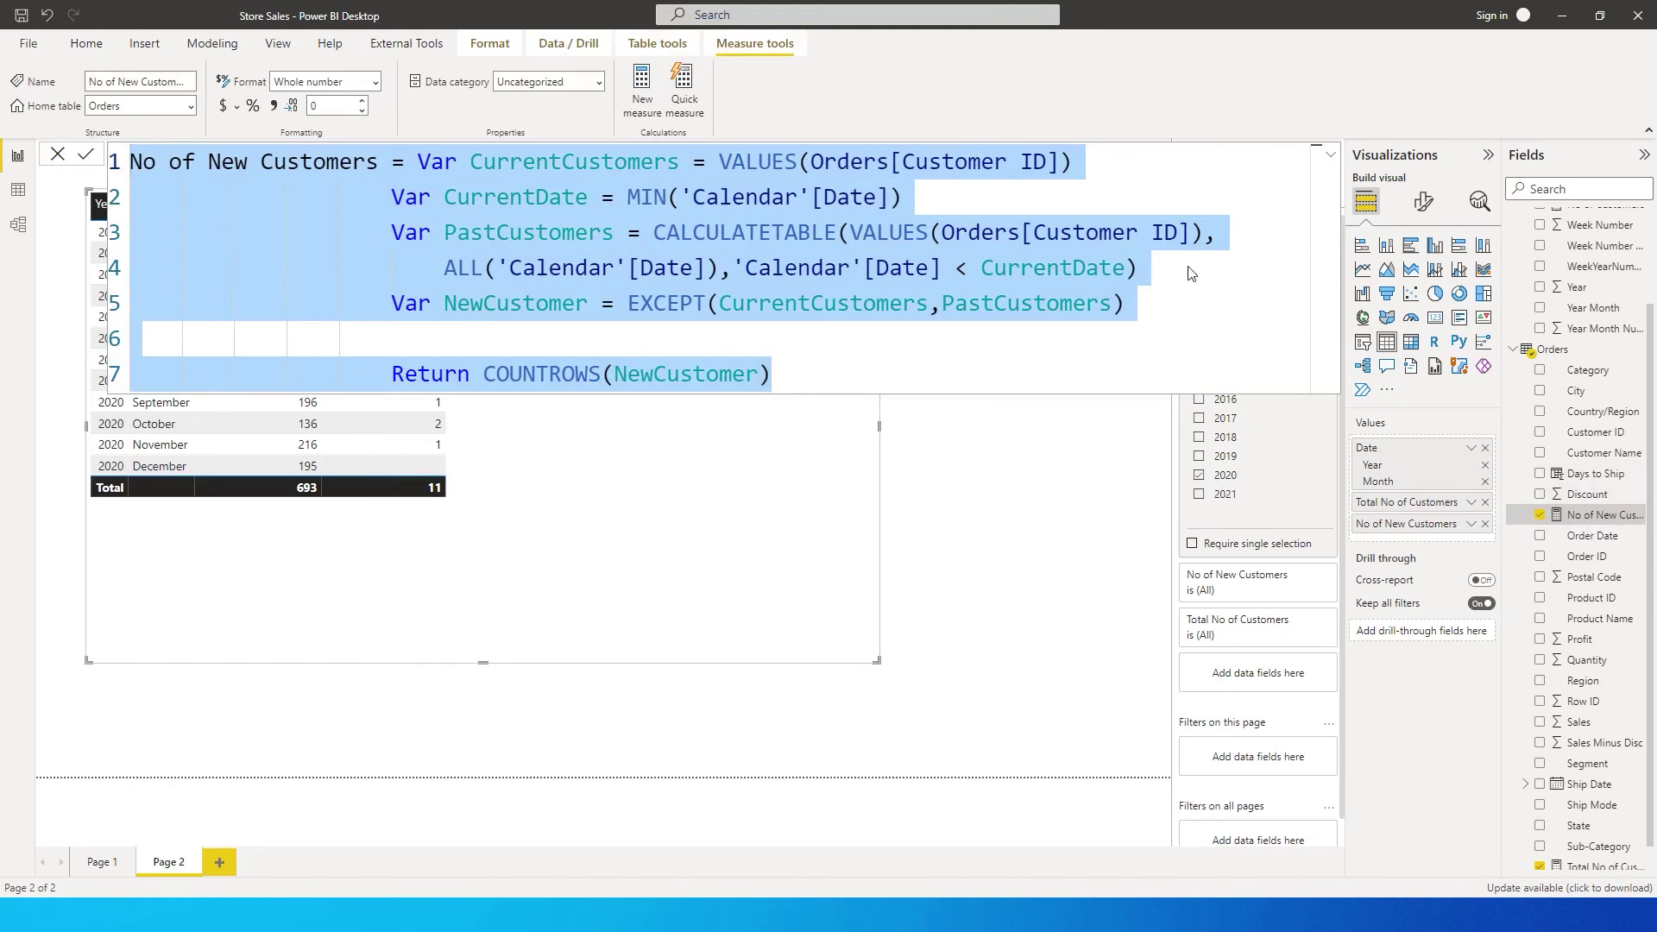
key(Escape)
click(1638, 349)
click(1545, 370)
key(ctrl+a)
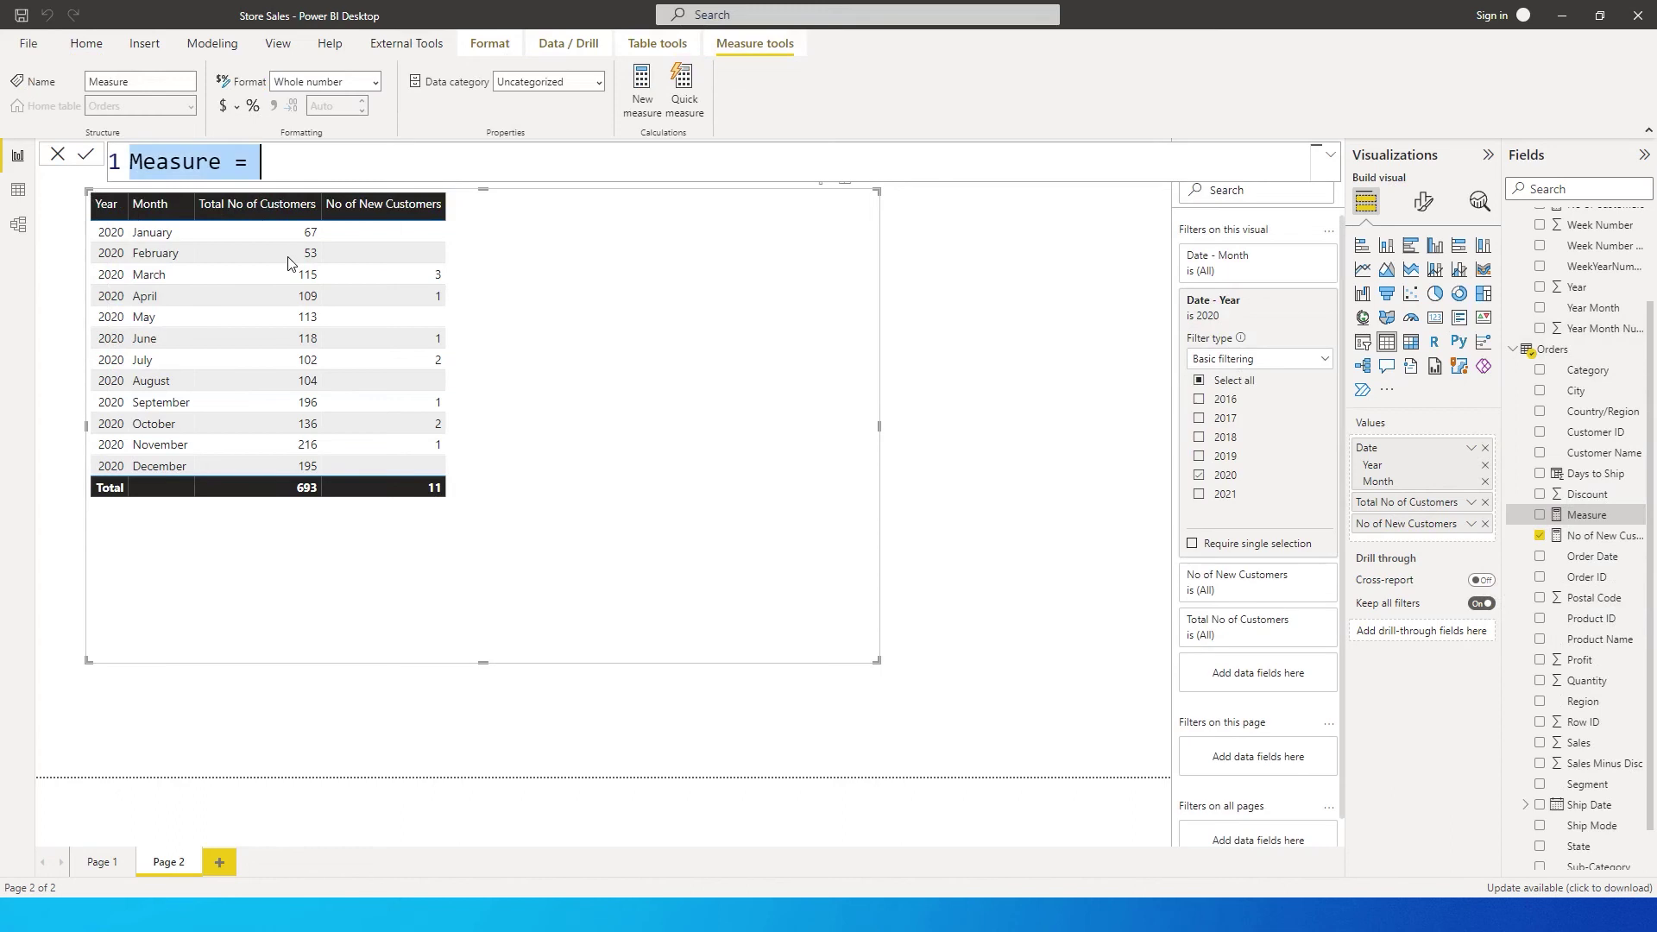
key(ctrl+v)
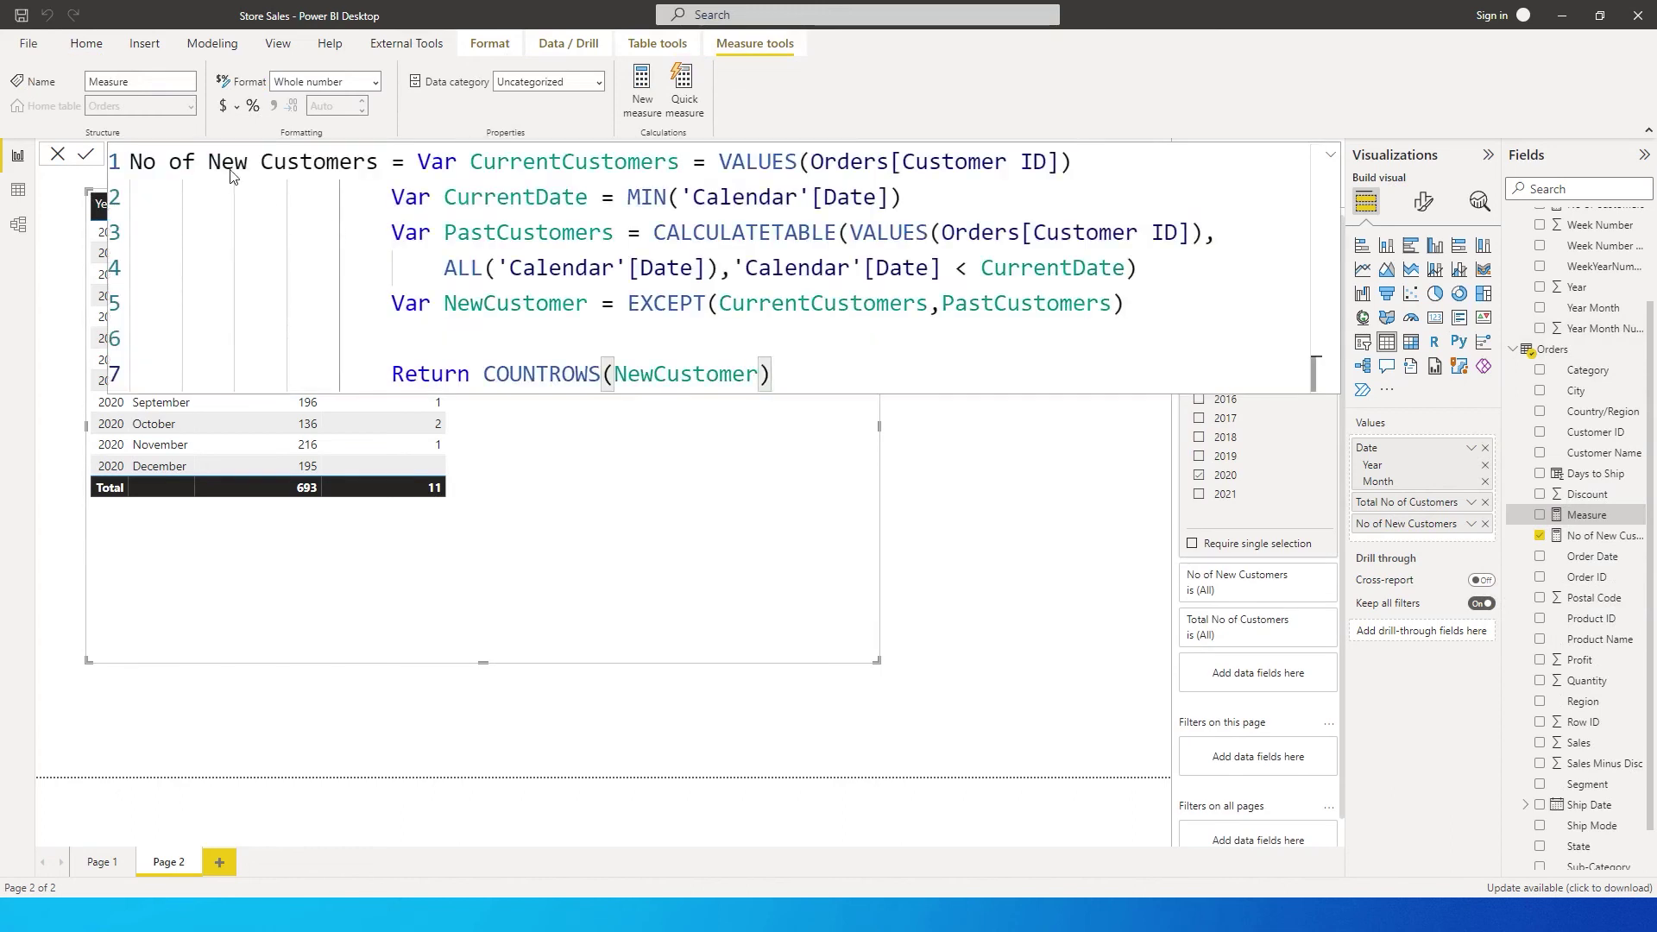
click(216, 168)
drag(211, 168, 118, 172)
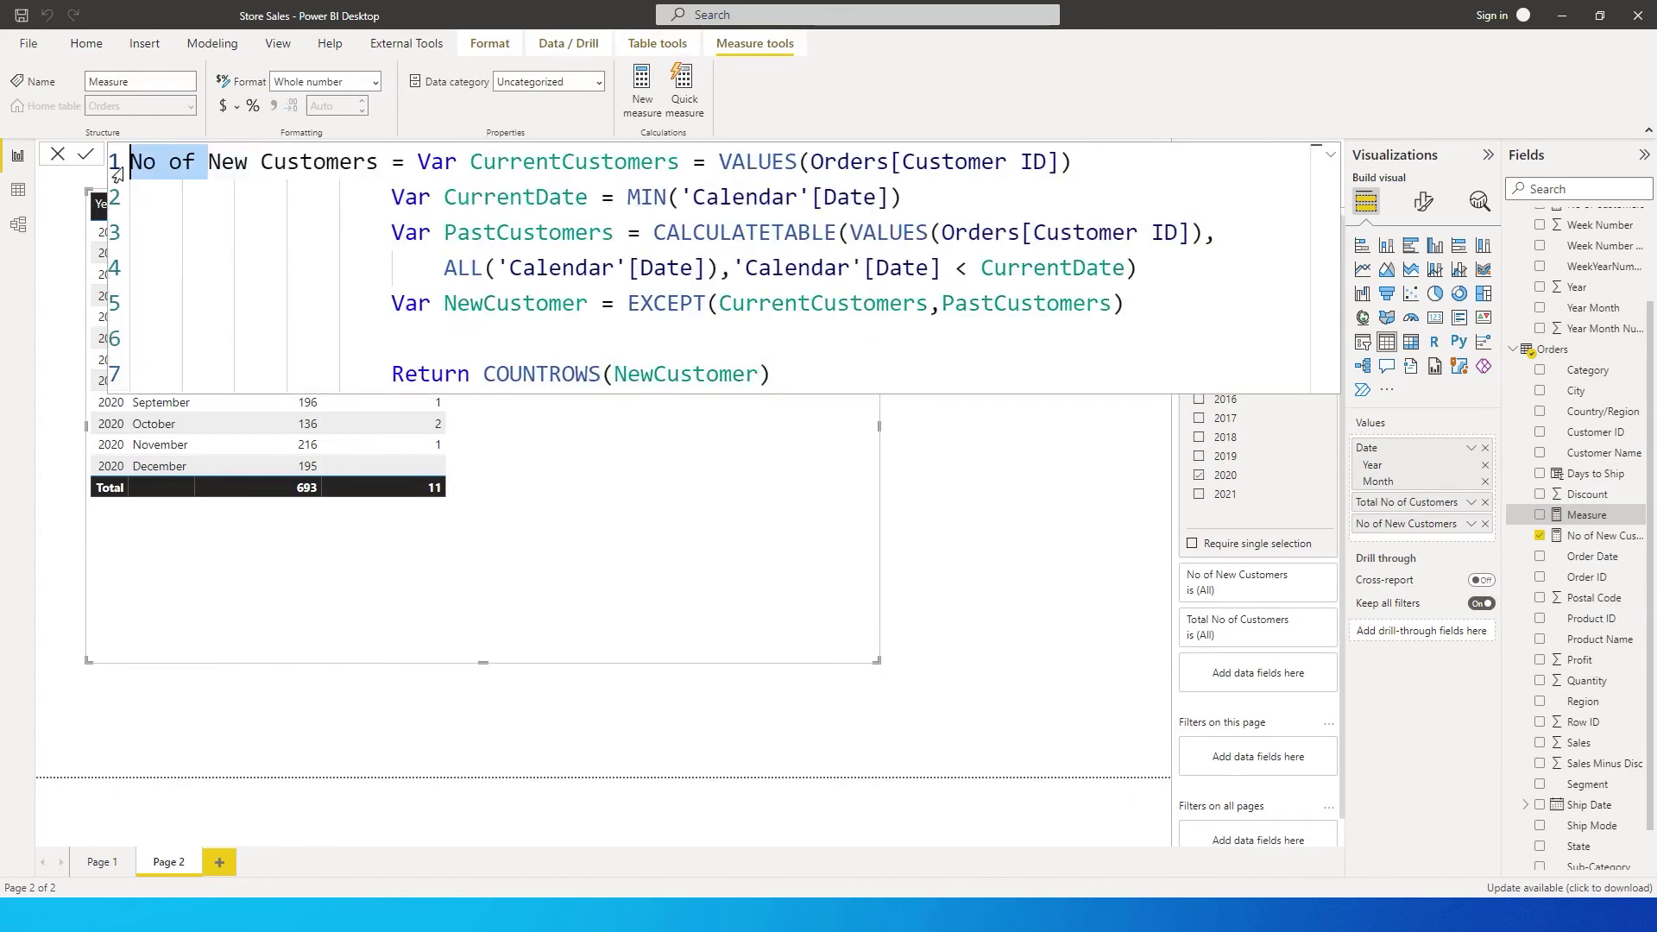
key(BackSpace)
key(ctrl+Right)
text(Sales)
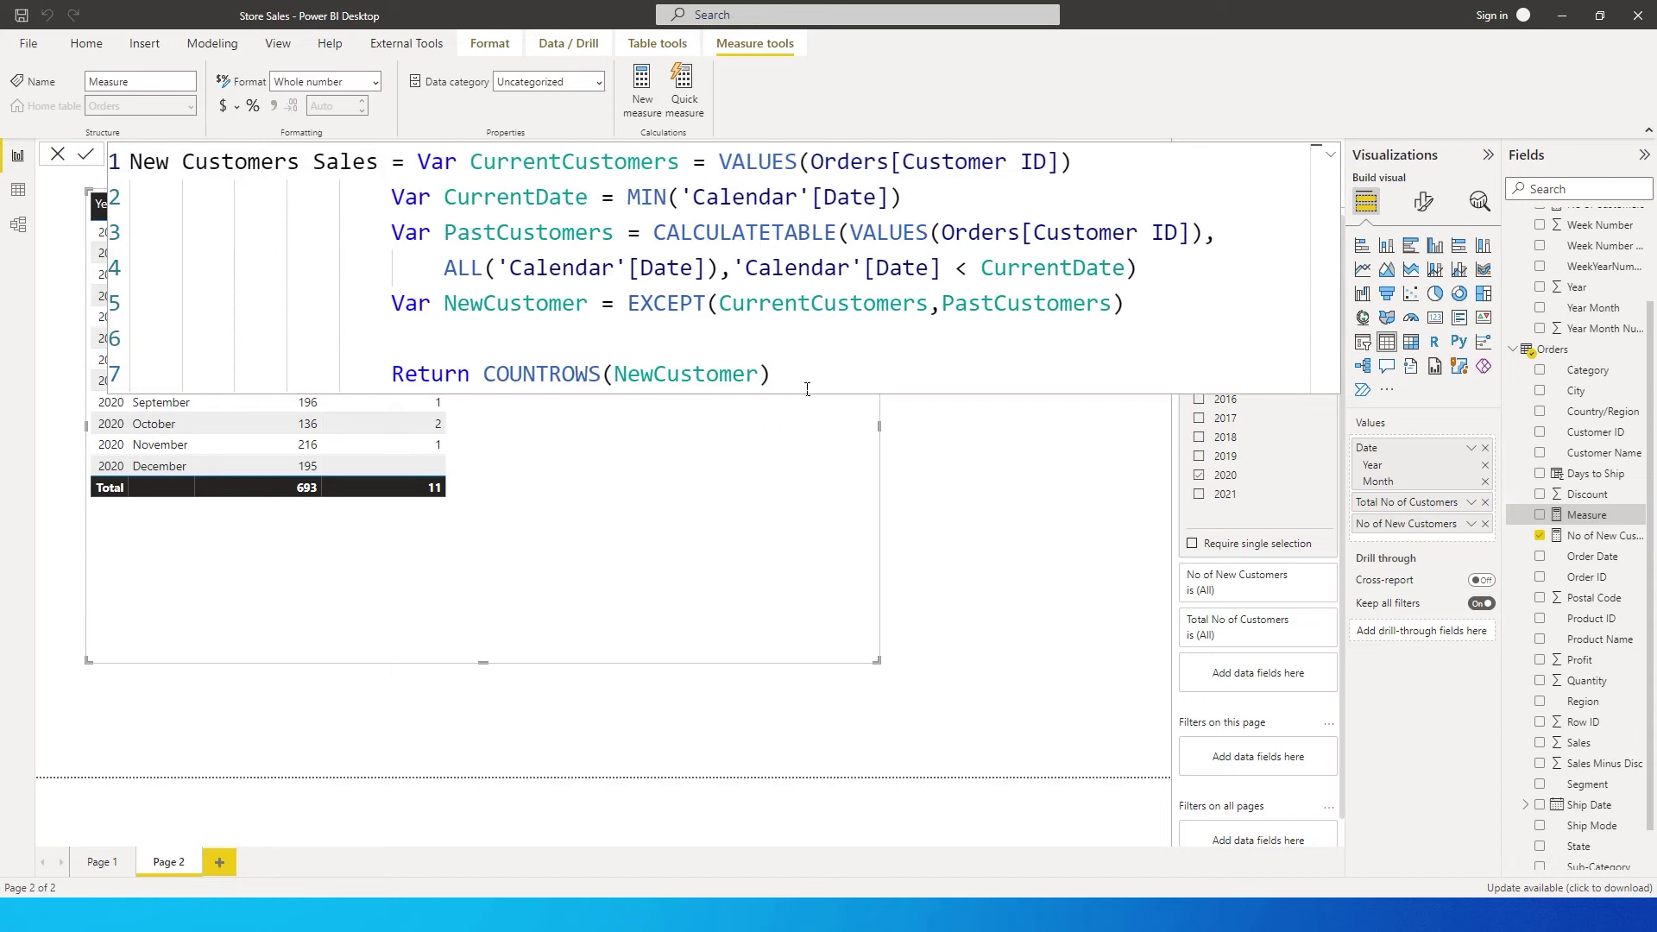
Step: Replace the return with SUMX(NewCustomer,CALCULATE(SUM(Orders[Sales]))) and commit the measure
drag(771, 380, 489, 395)
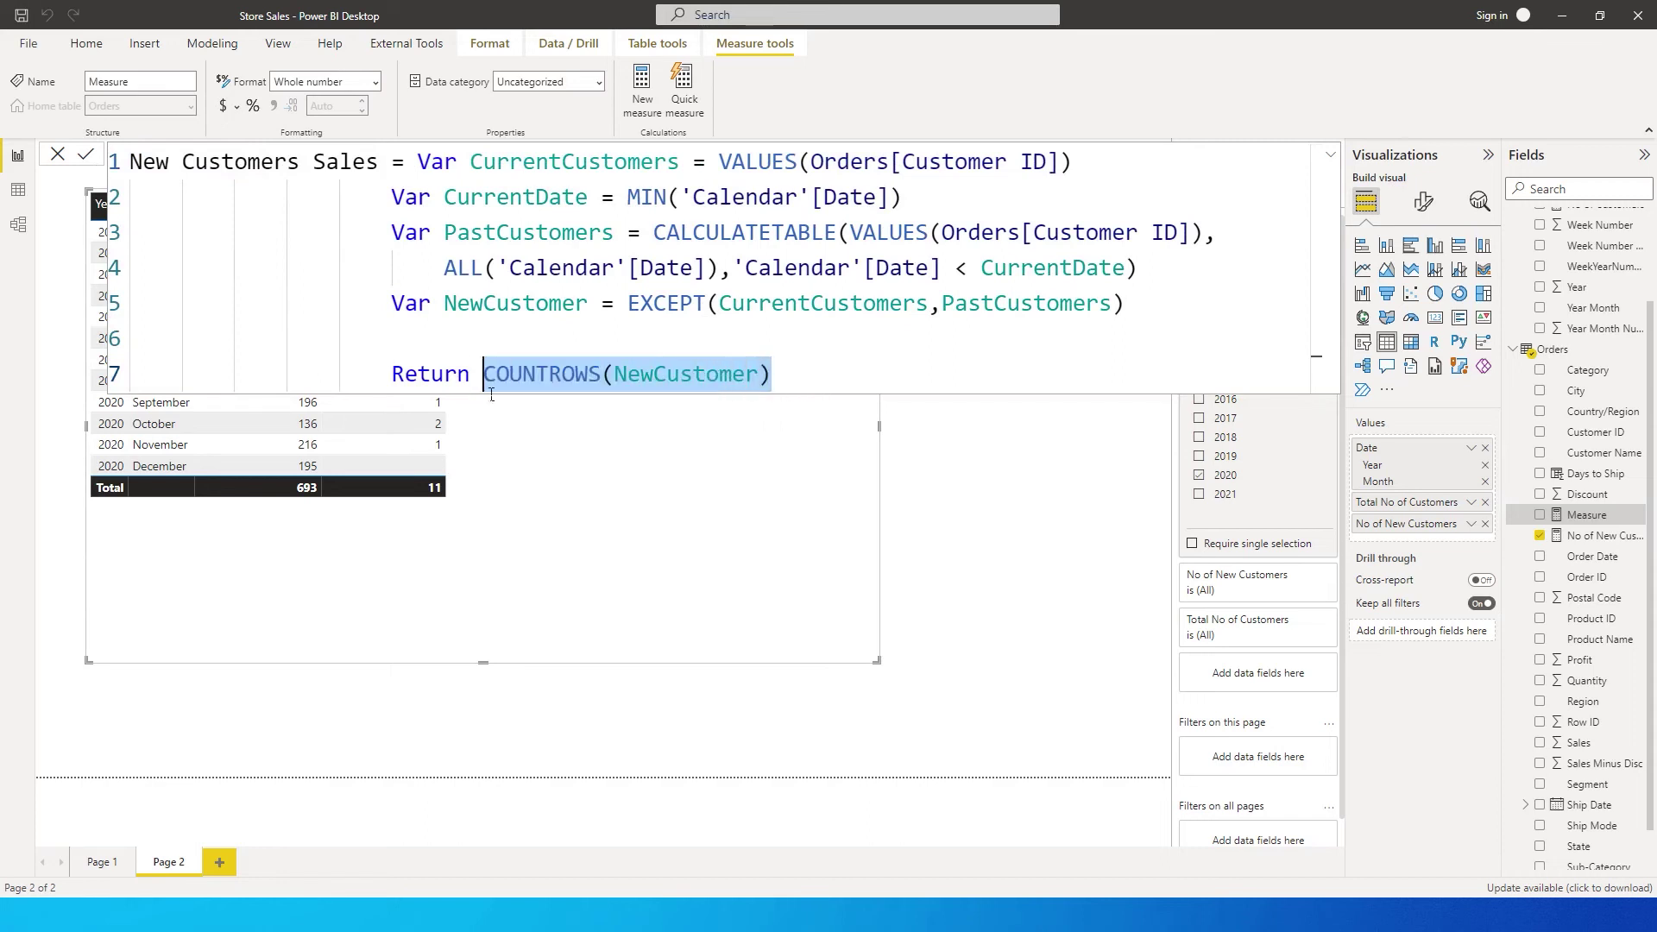
text(Sum)
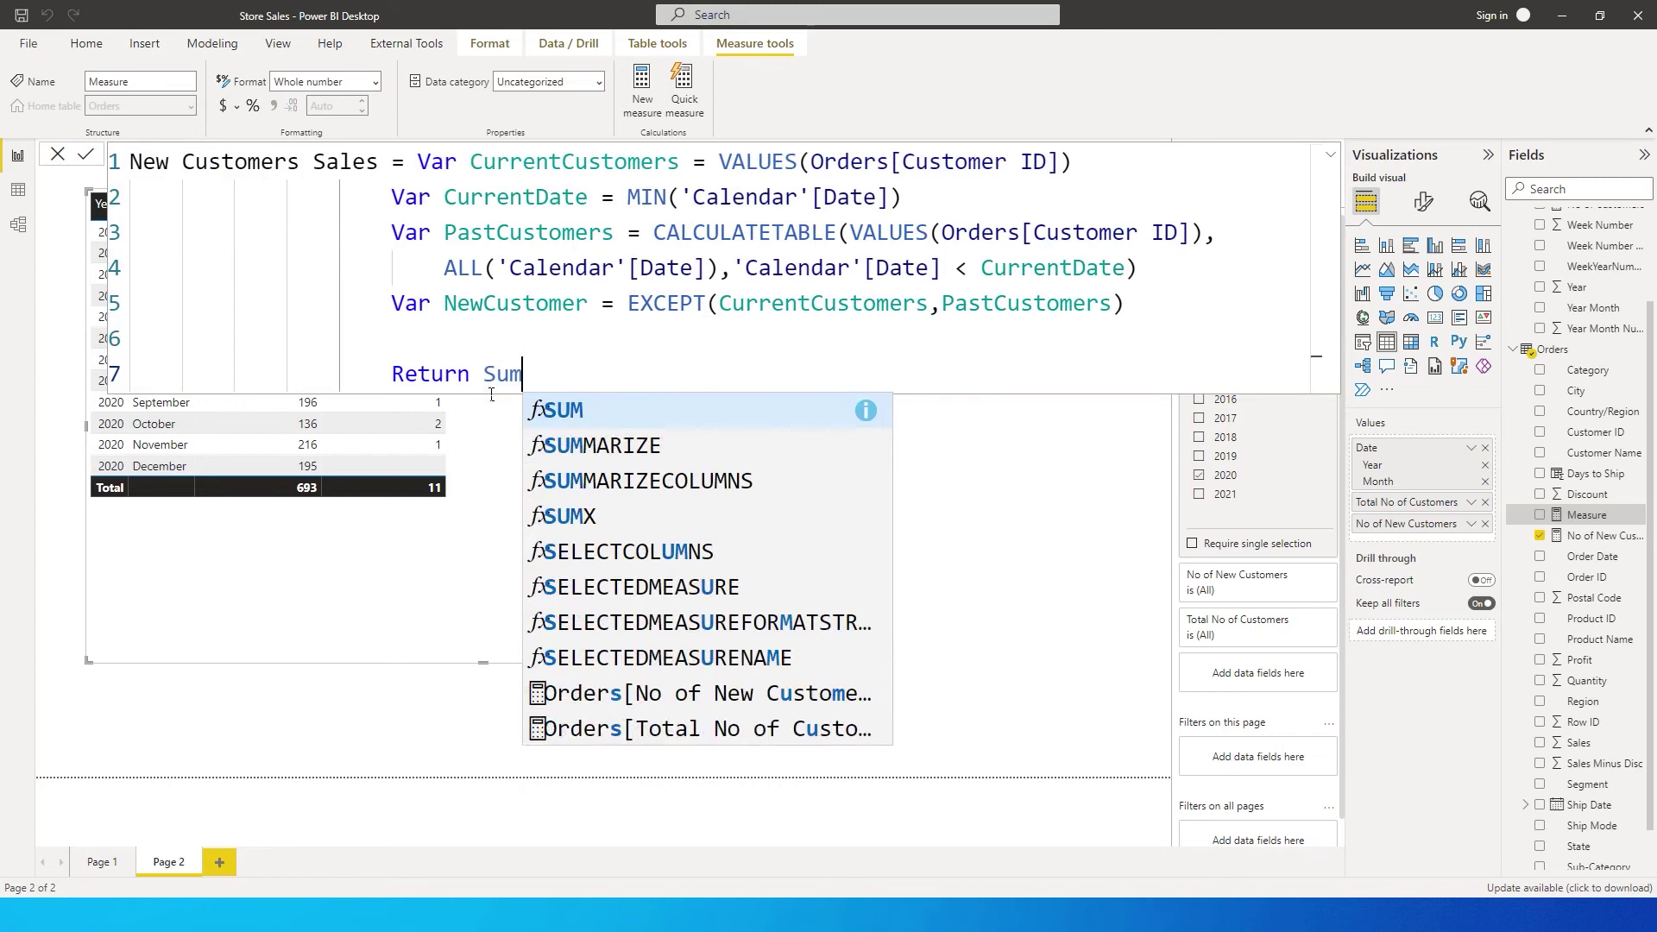
text(x()
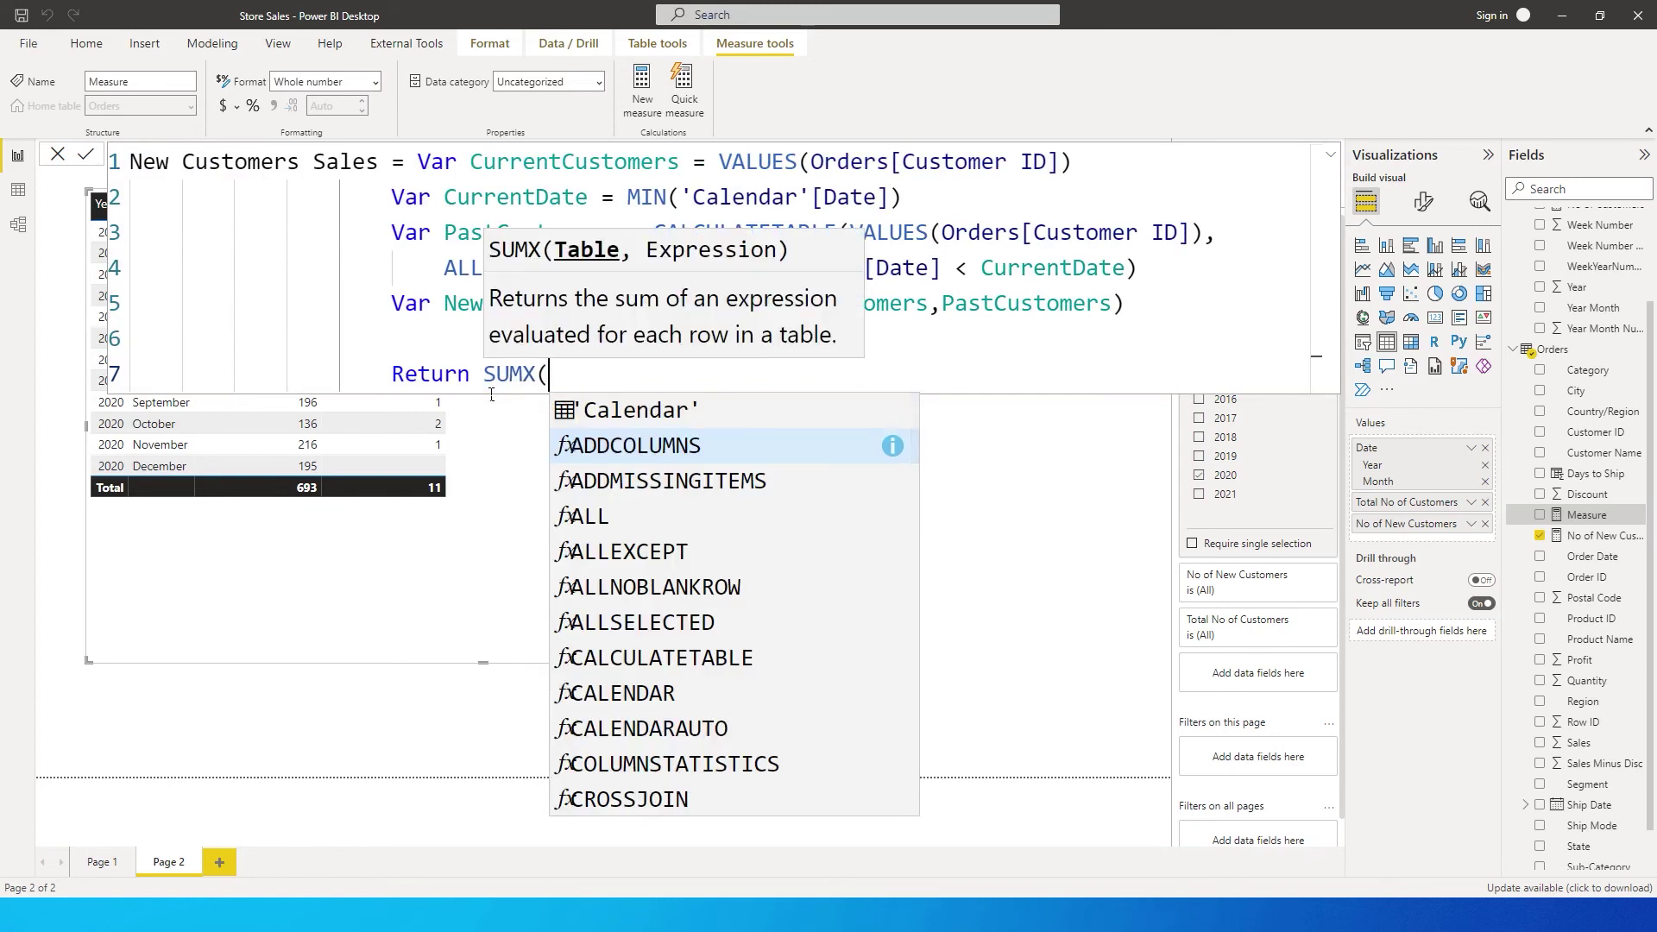
text(NewCustomer)
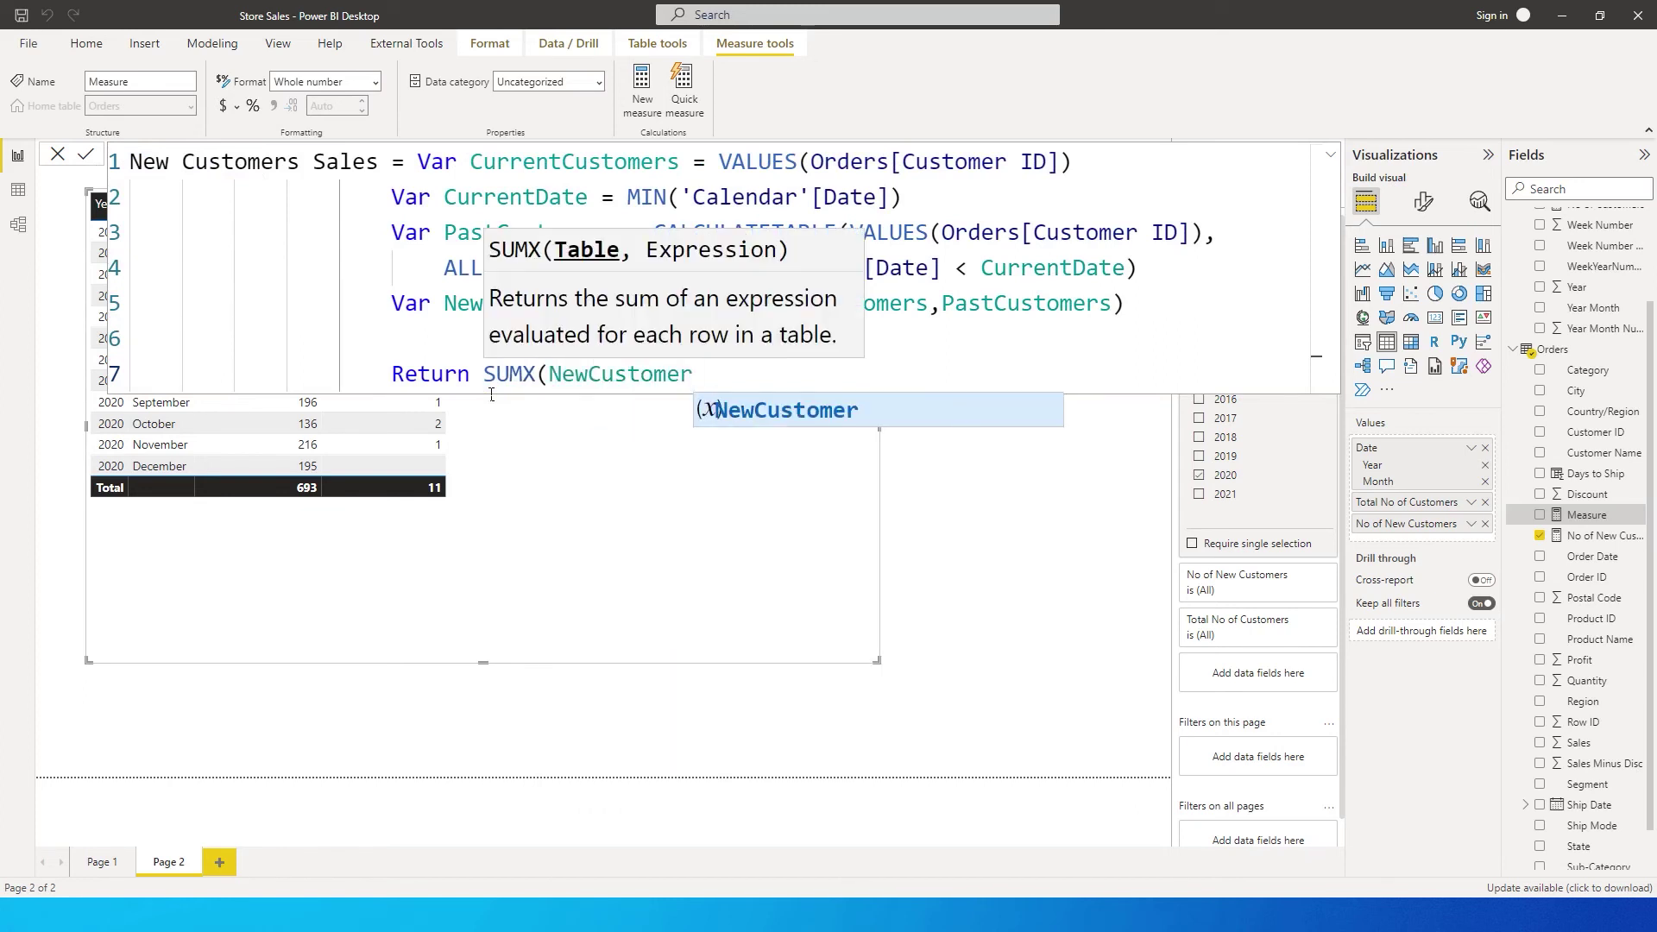
text(,C)
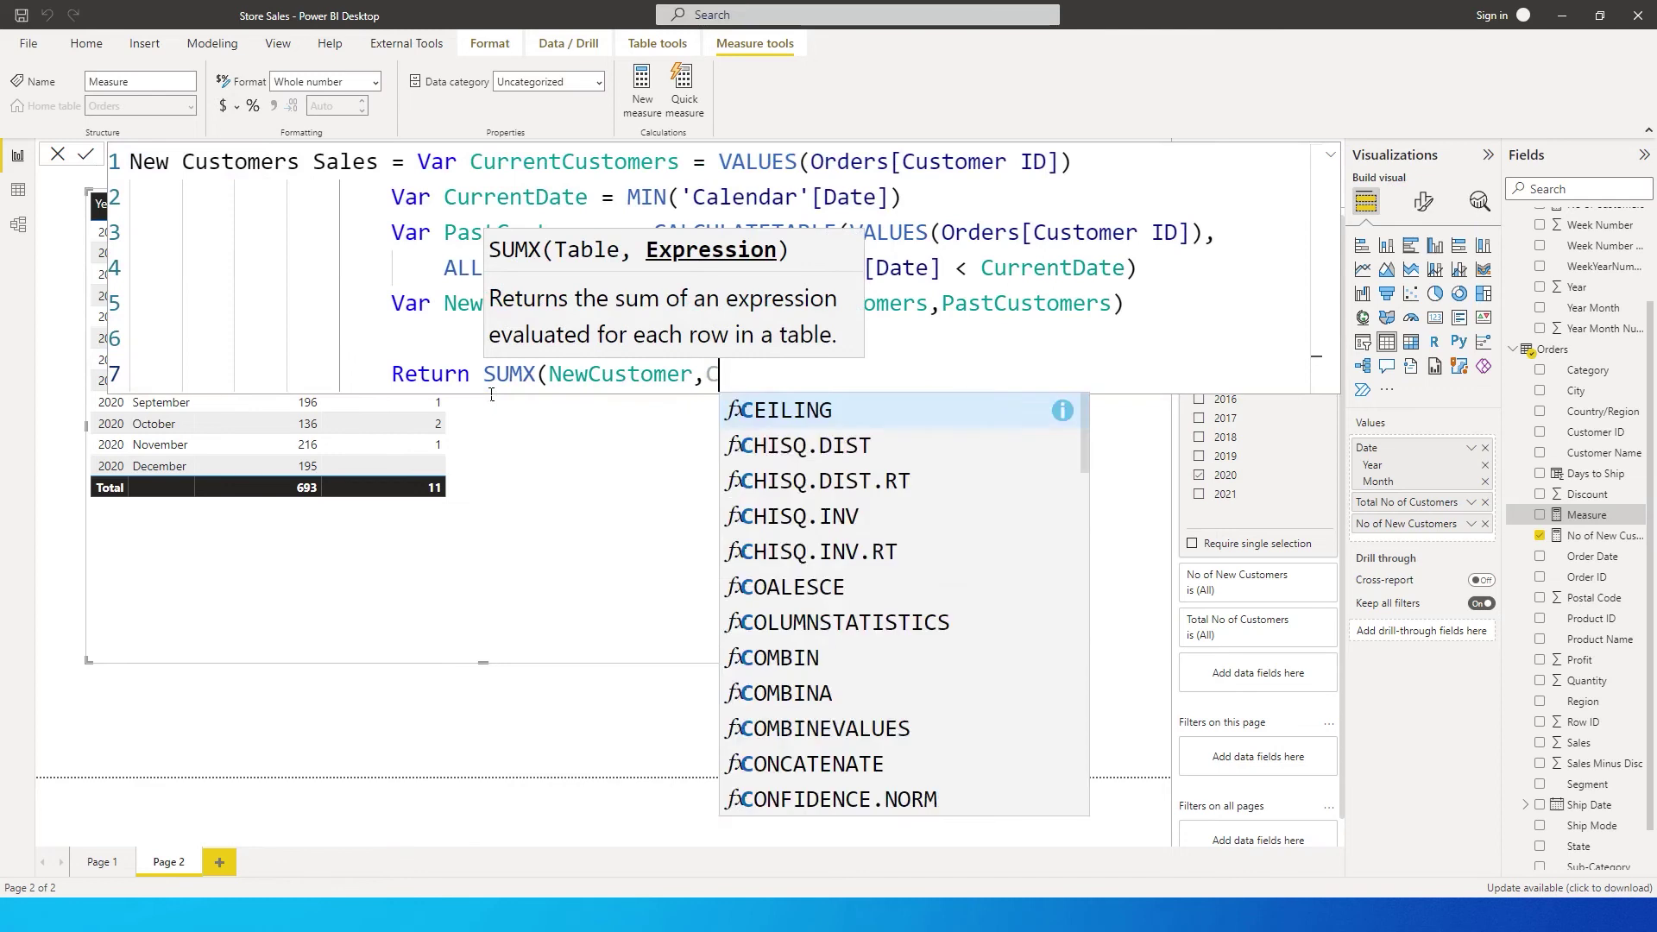
text(ALCULATE(SUM(sales)
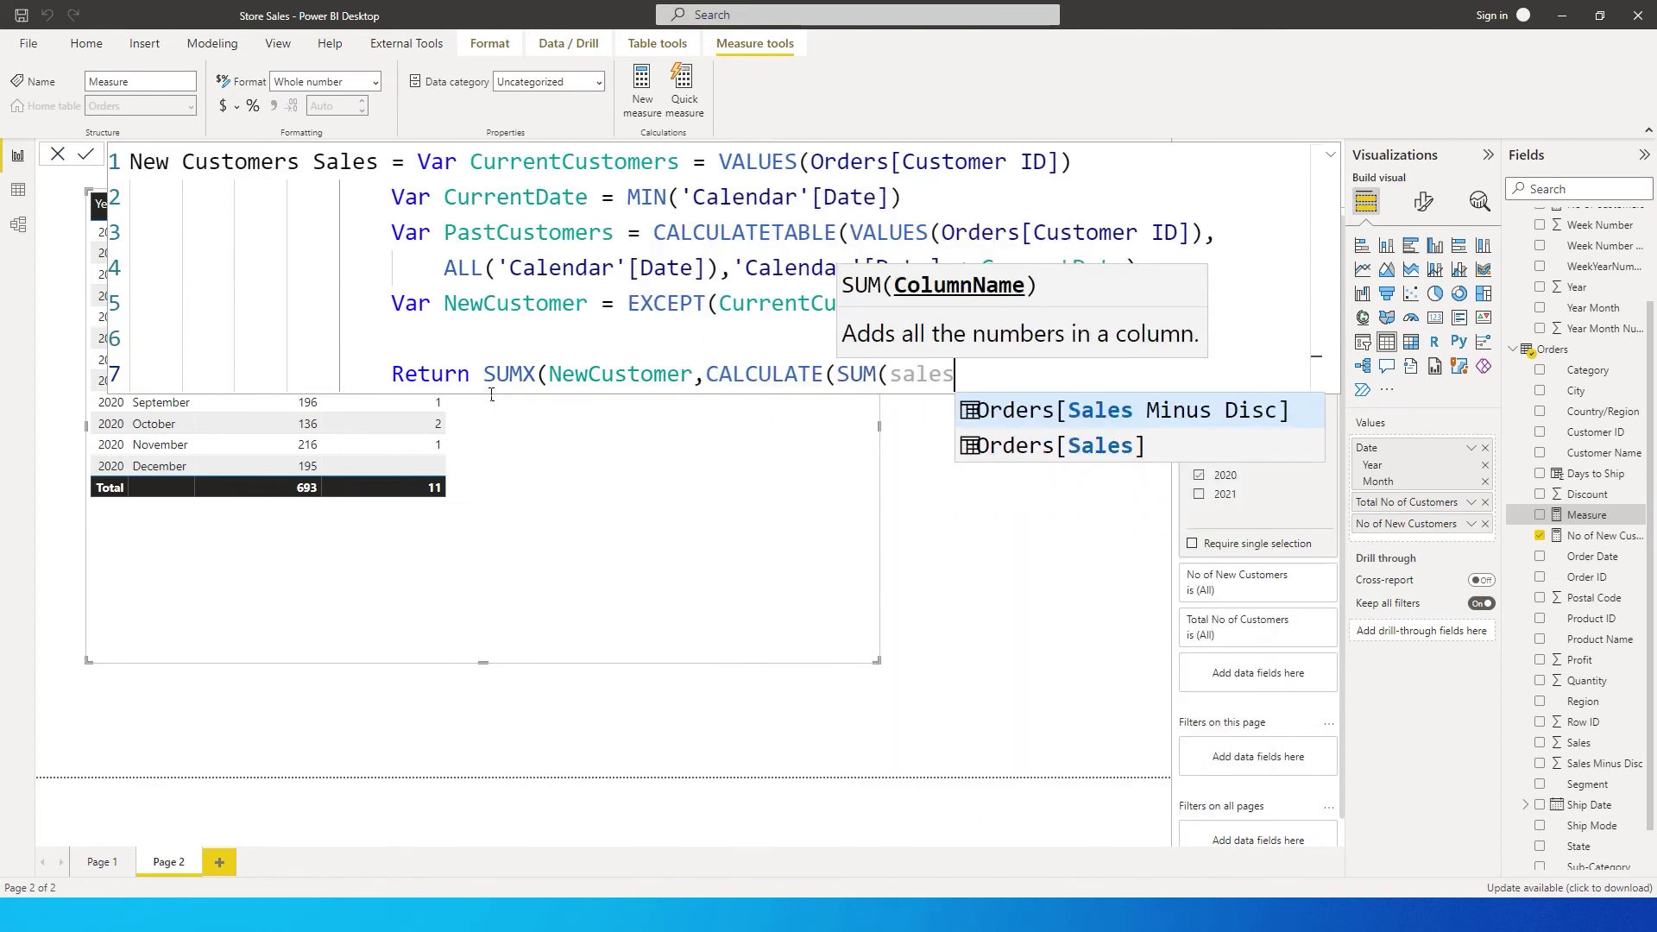
key(Down)
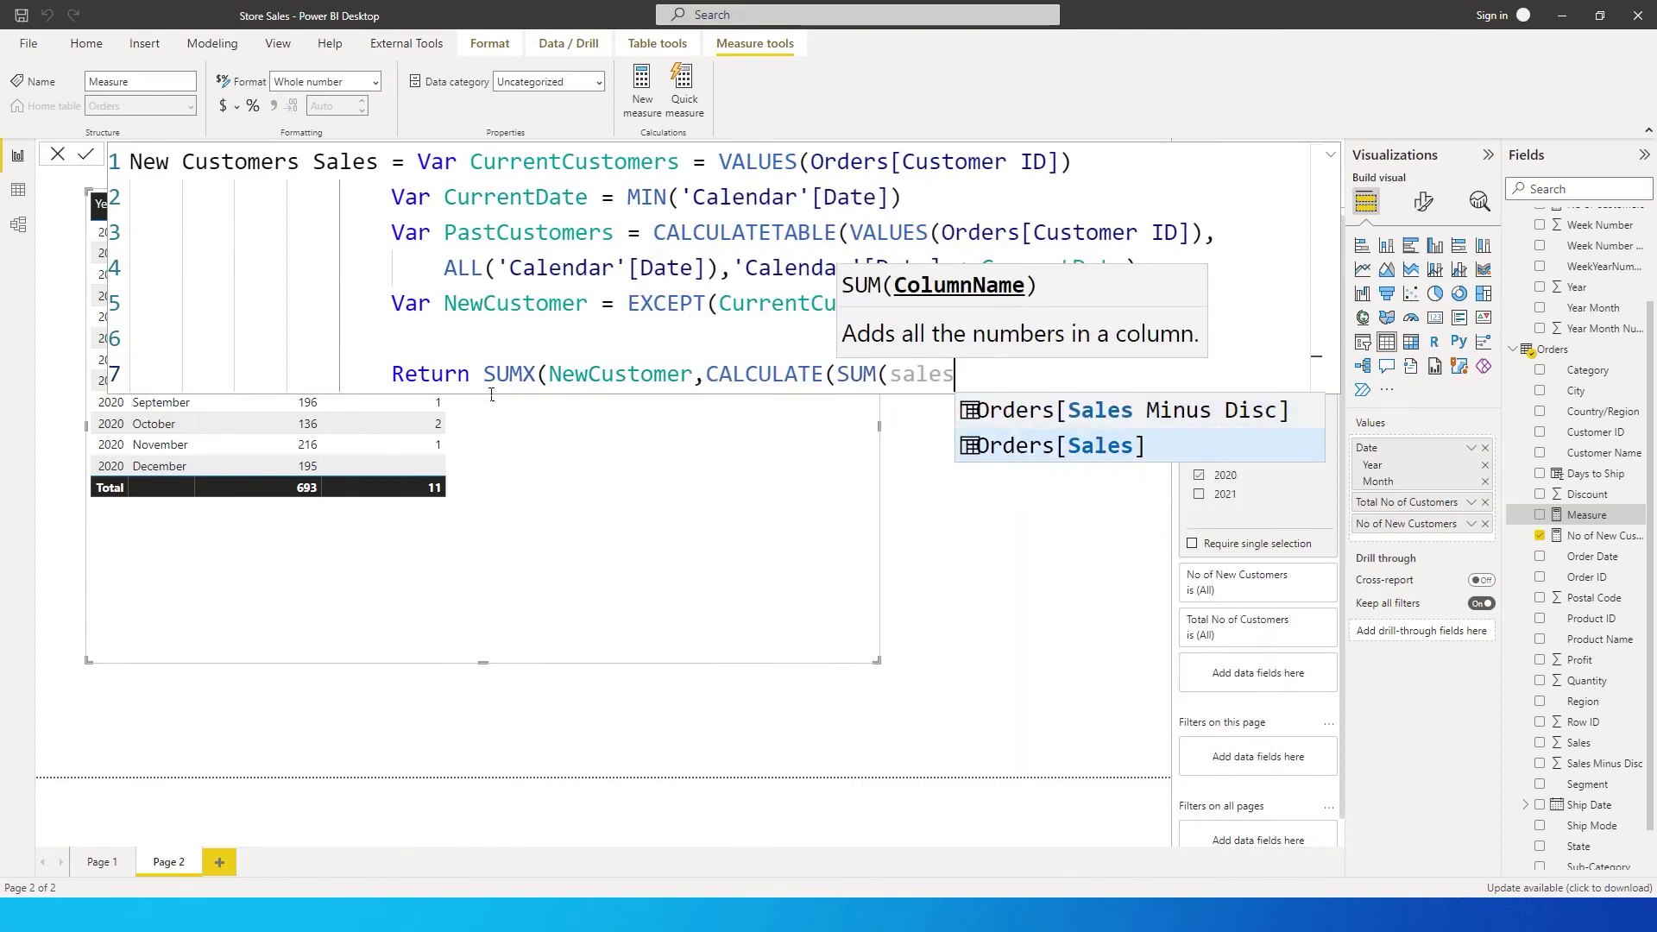
key(Tab)
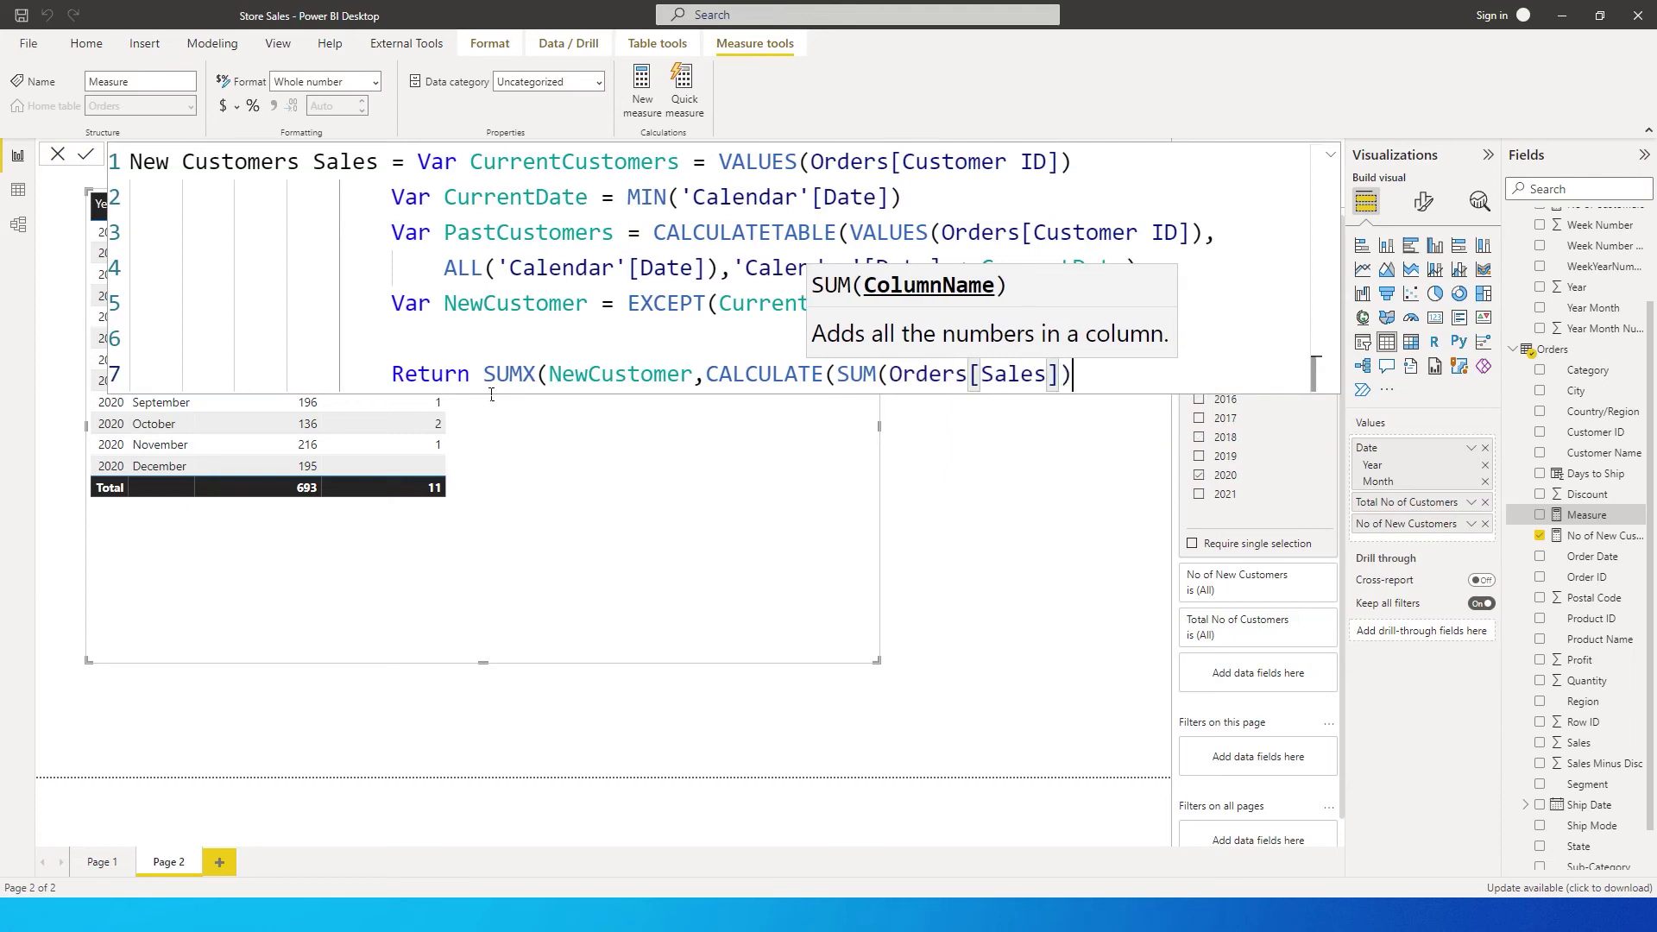
text()))
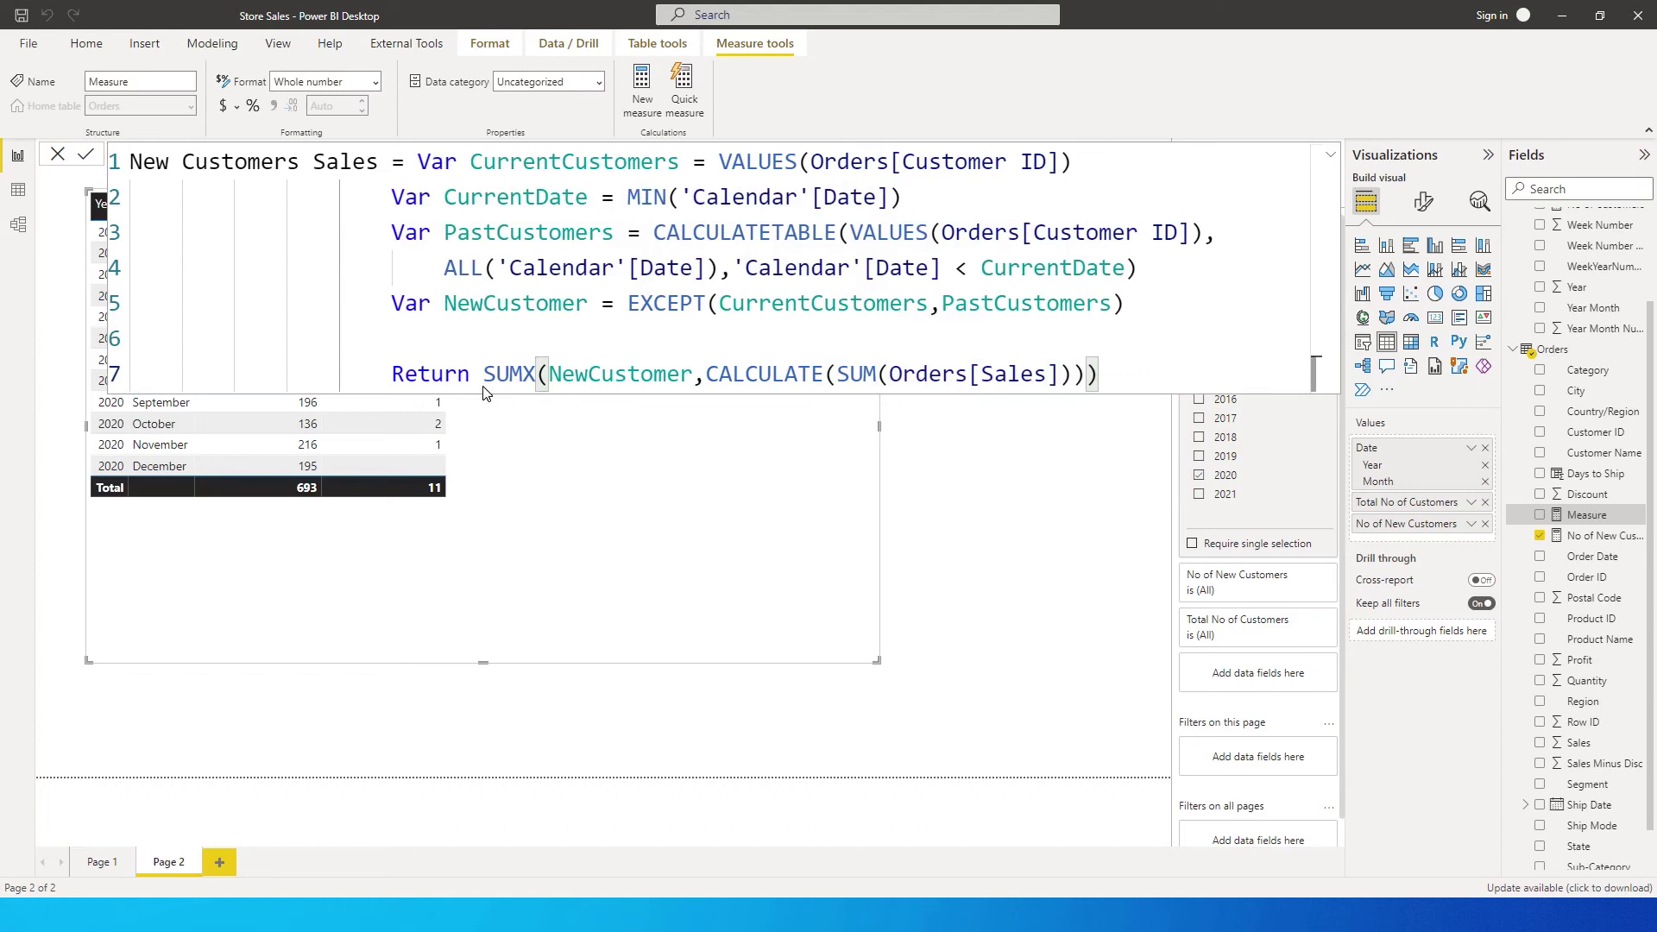
key(Return)
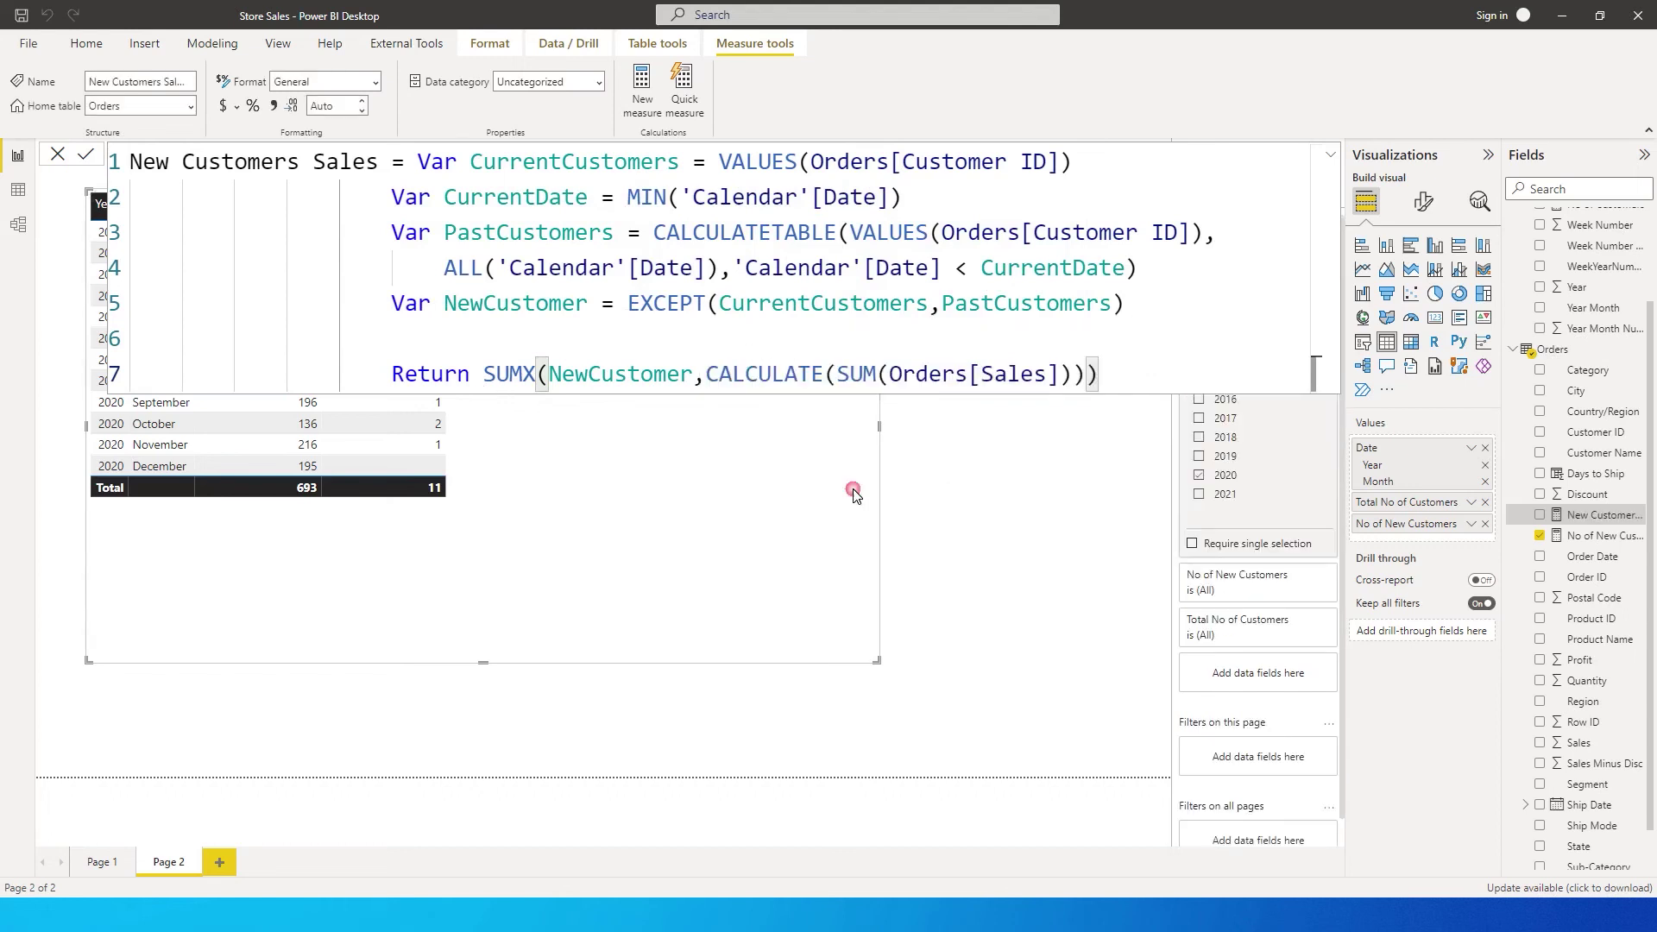
click(719, 489)
Step: Add New Customers Sales to the 2020 table, formatted as currency with 0 decimal places
click(1540, 515)
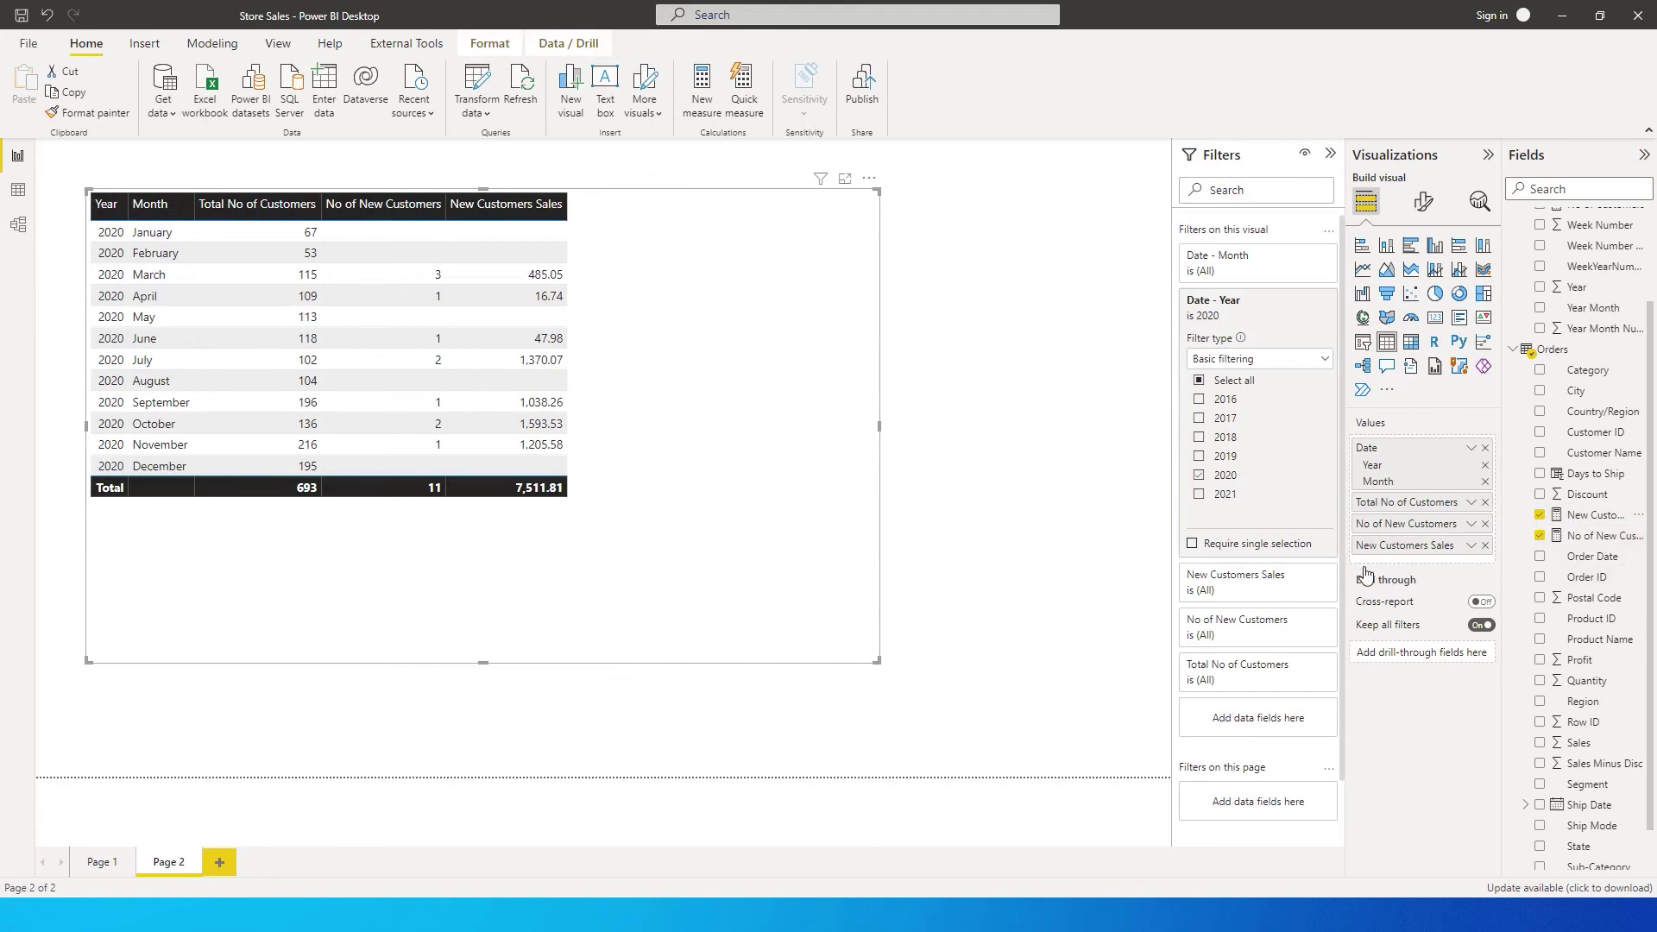
click(1596, 515)
click(223, 105)
click(334, 115)
click(334, 115)
key(BackSpace)
key(BackSpace)
key(BackSpace)
key(BackSpace)
text(0)
key(Return)
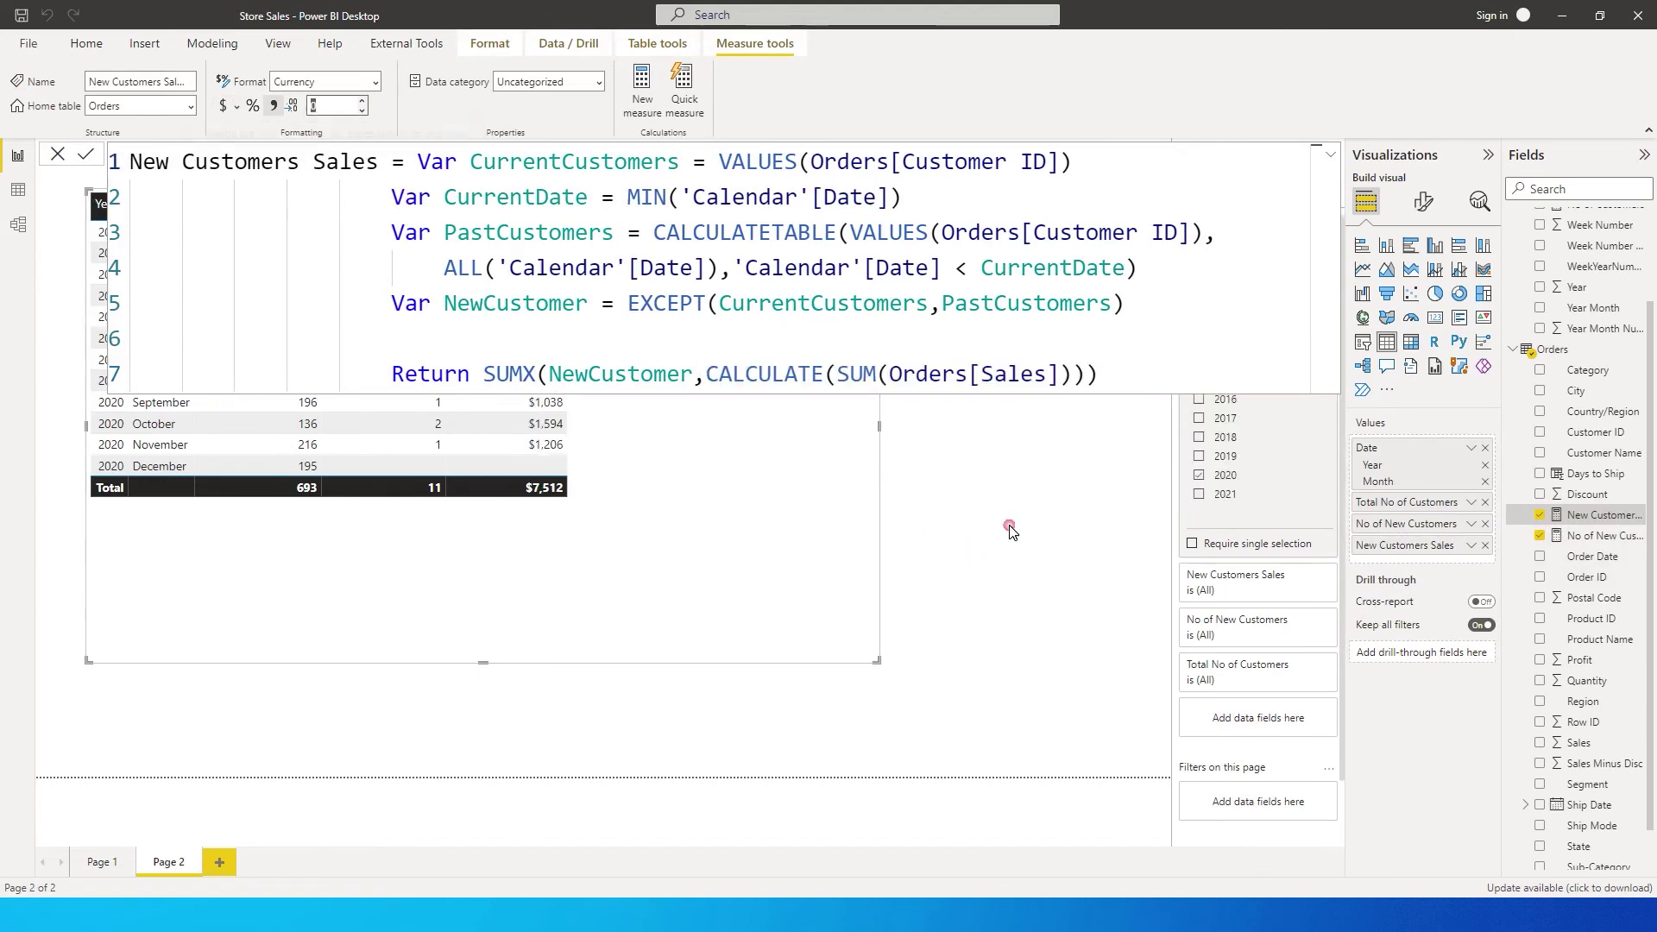
click(1013, 532)
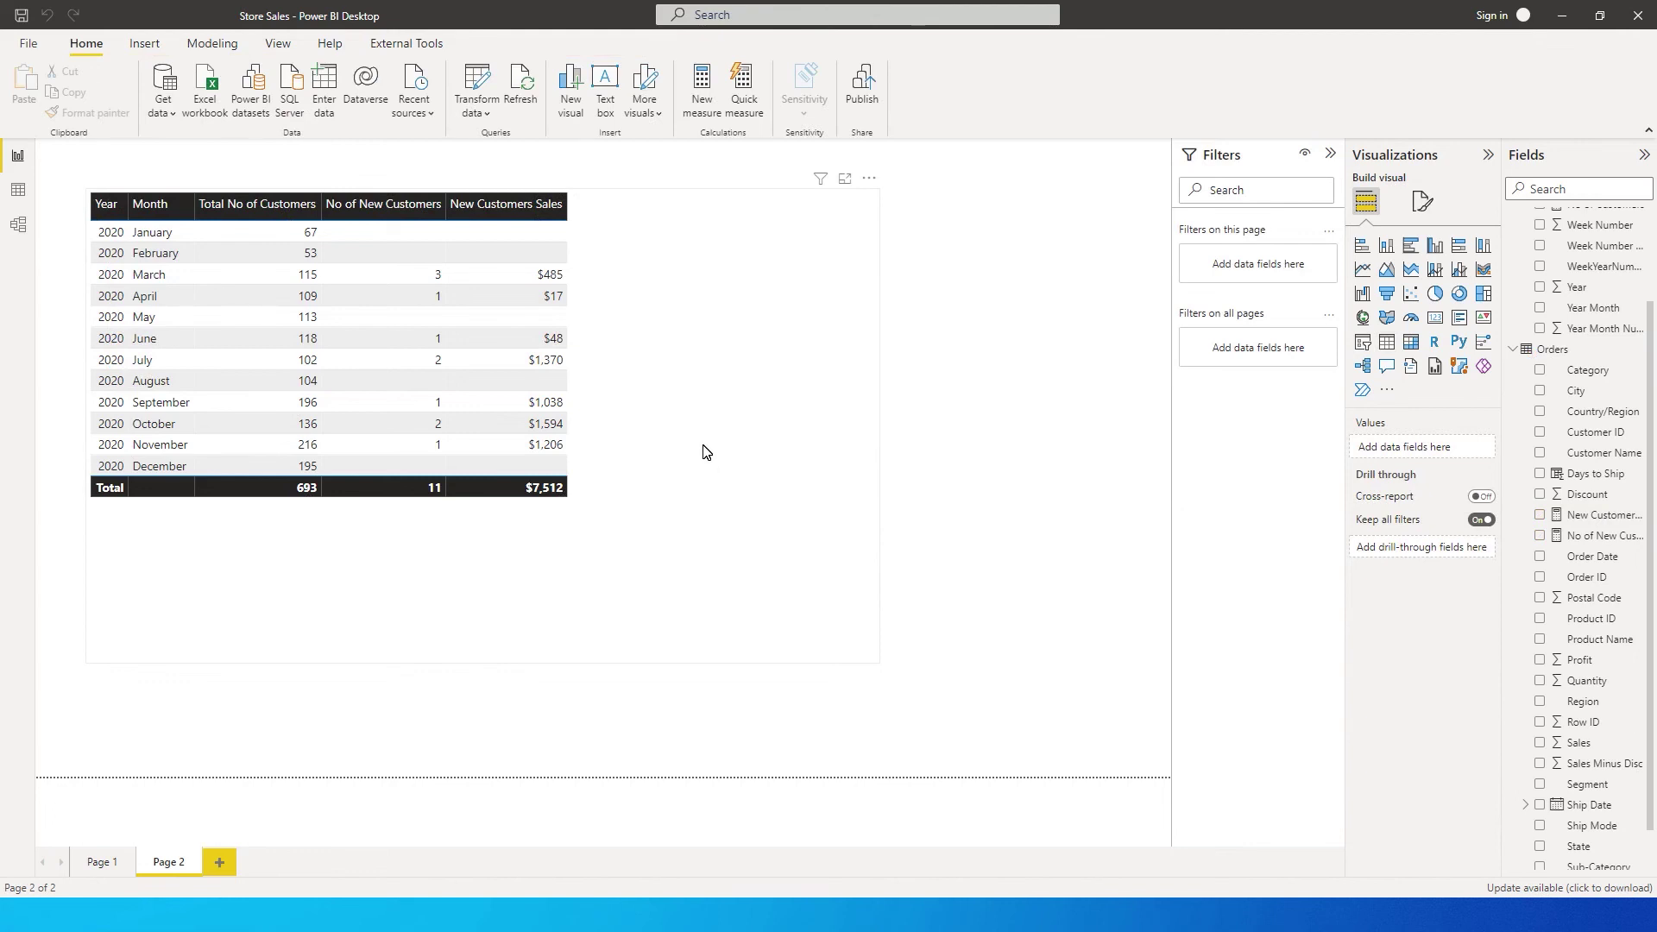
click(1639, 352)
Step: Create the measure No of Old Customers = [Total No of Customers]-[No of New Customers] in Orders
click(1524, 363)
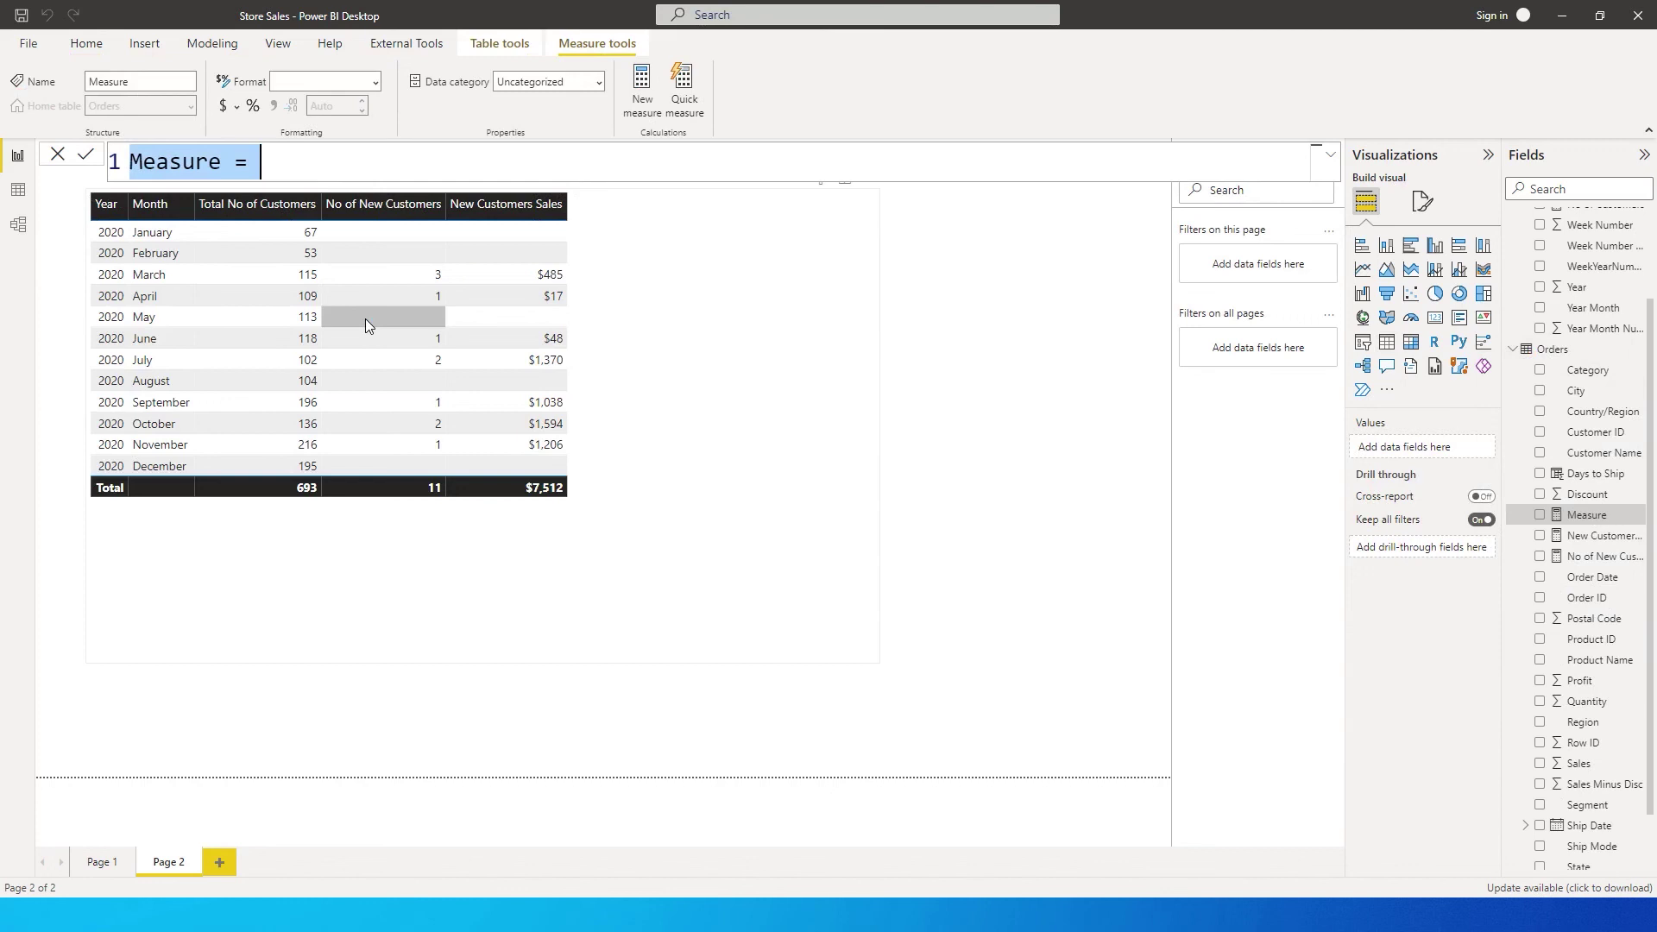
text(Noo)
key(BackSpace)
text(o)
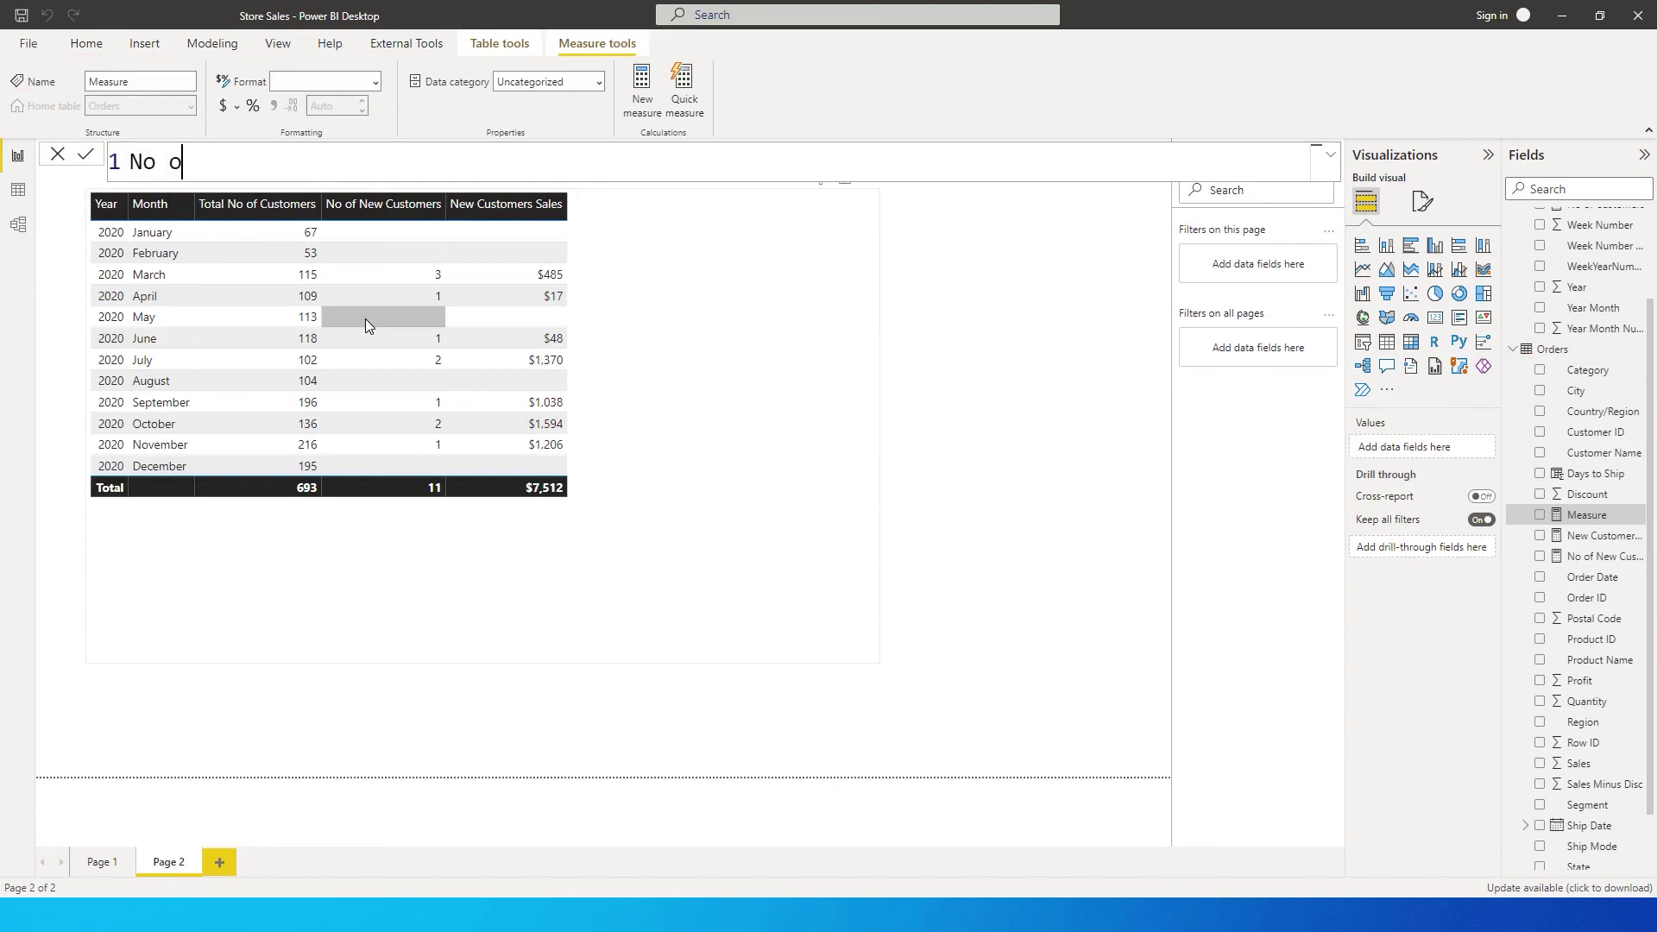
text(f Old Custom)
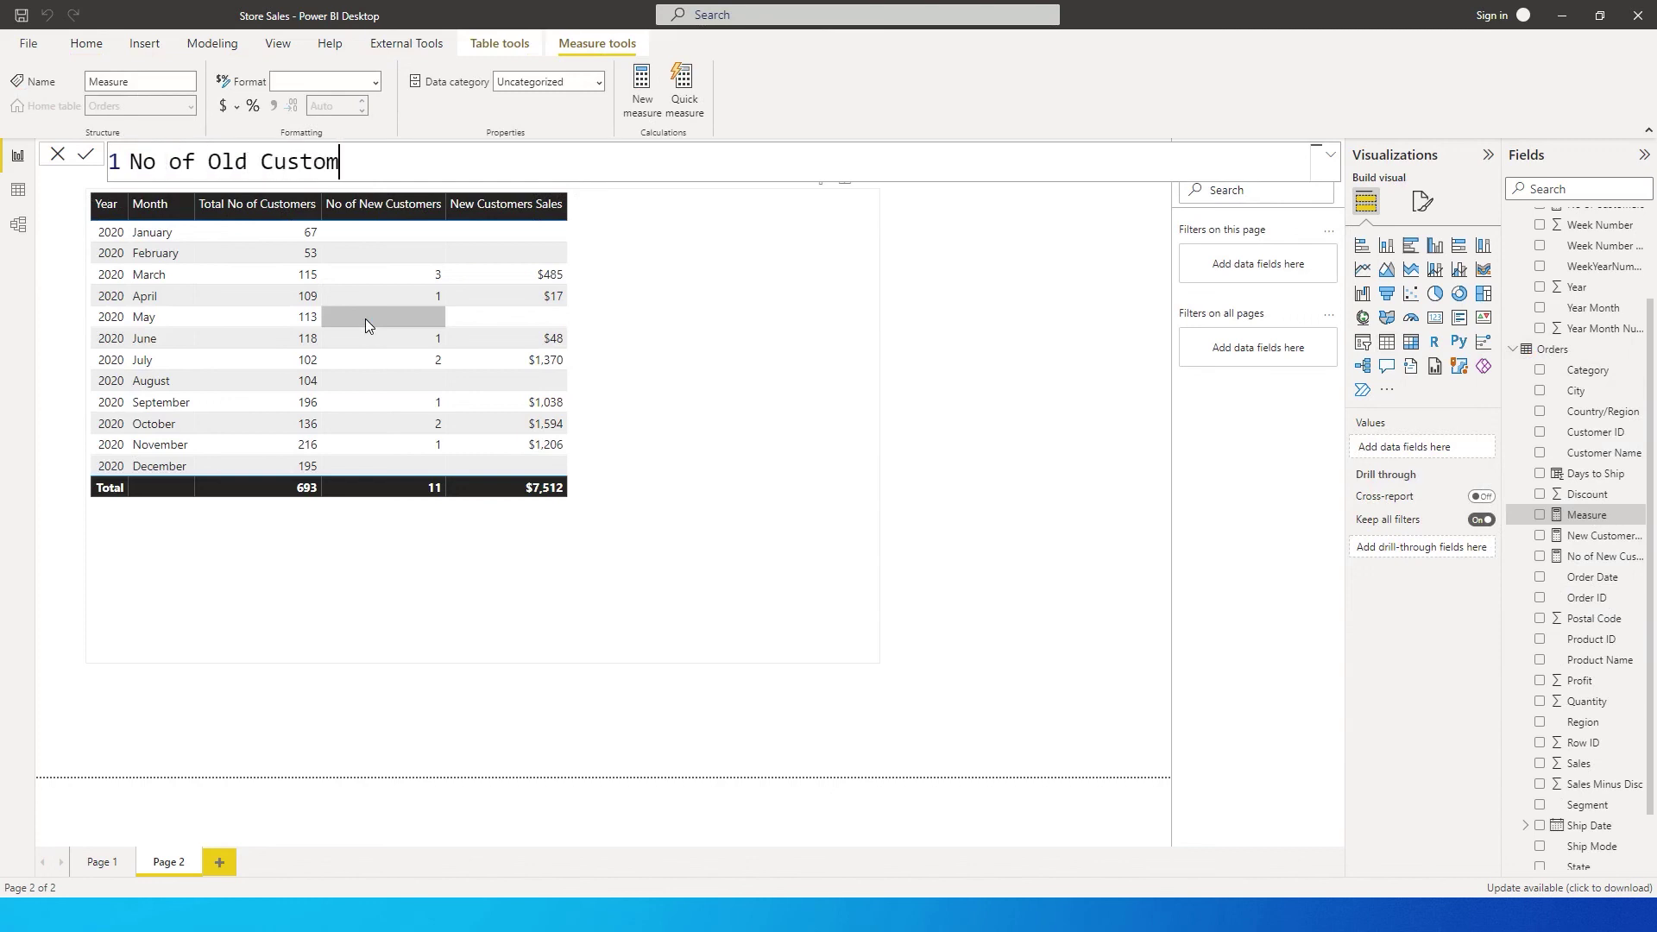
text(ers =)
text( Total)
key(Down)
key(Down)
key(Down)
key(Down)
key(Tab)
text(-[No of New Customers)
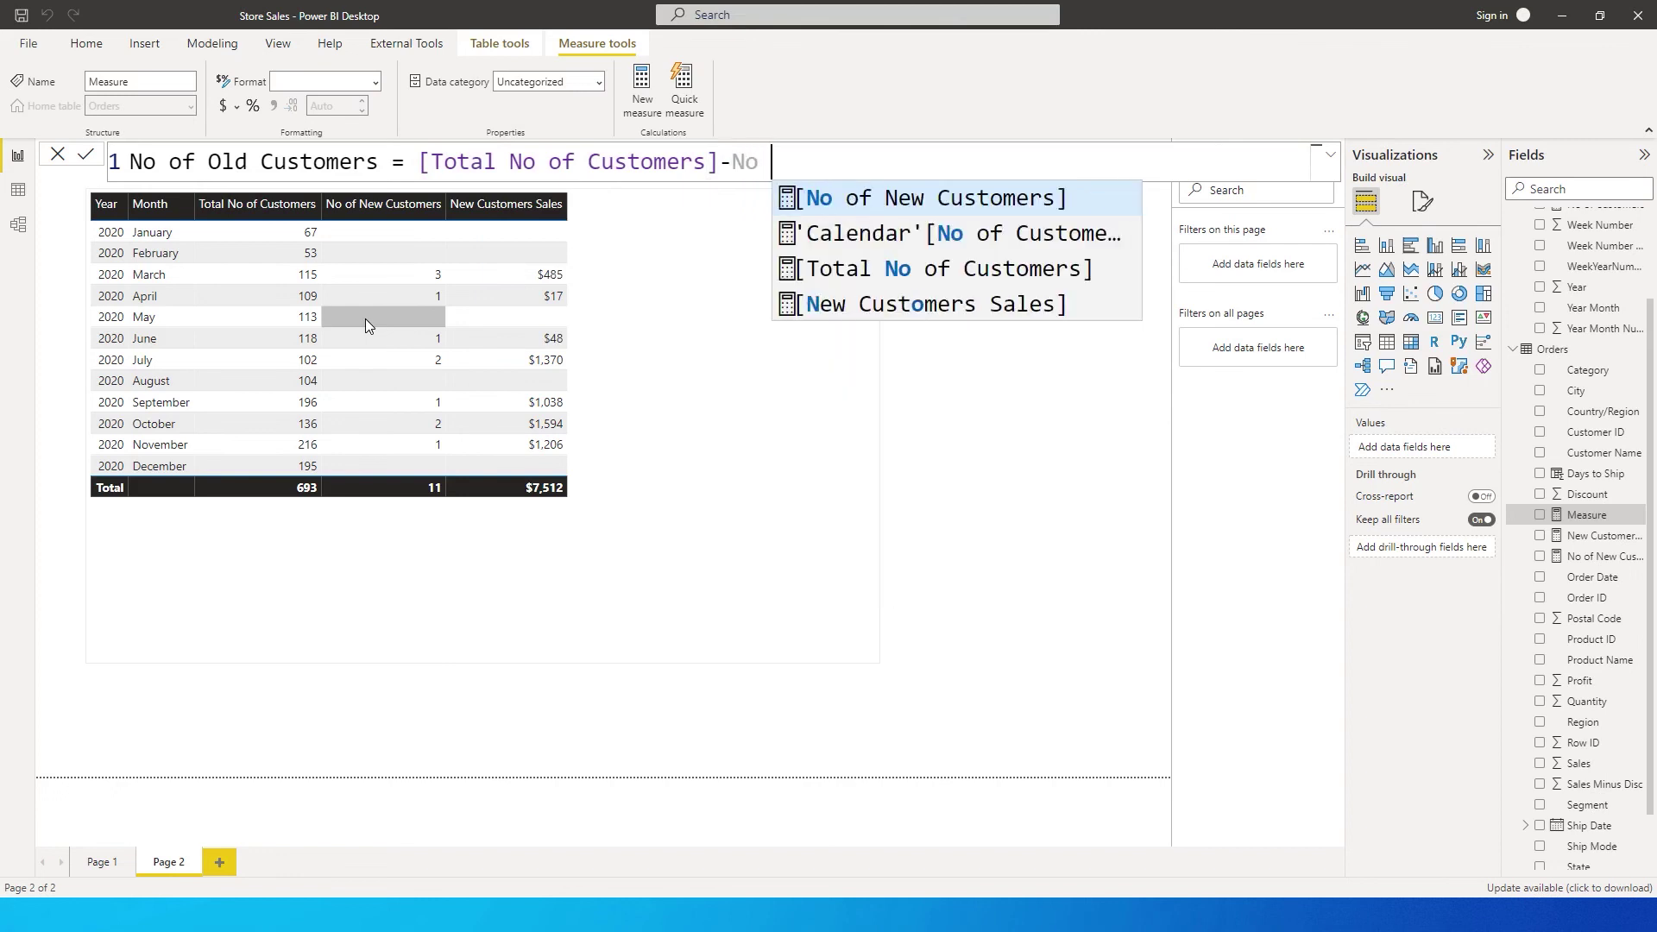
key(Tab)
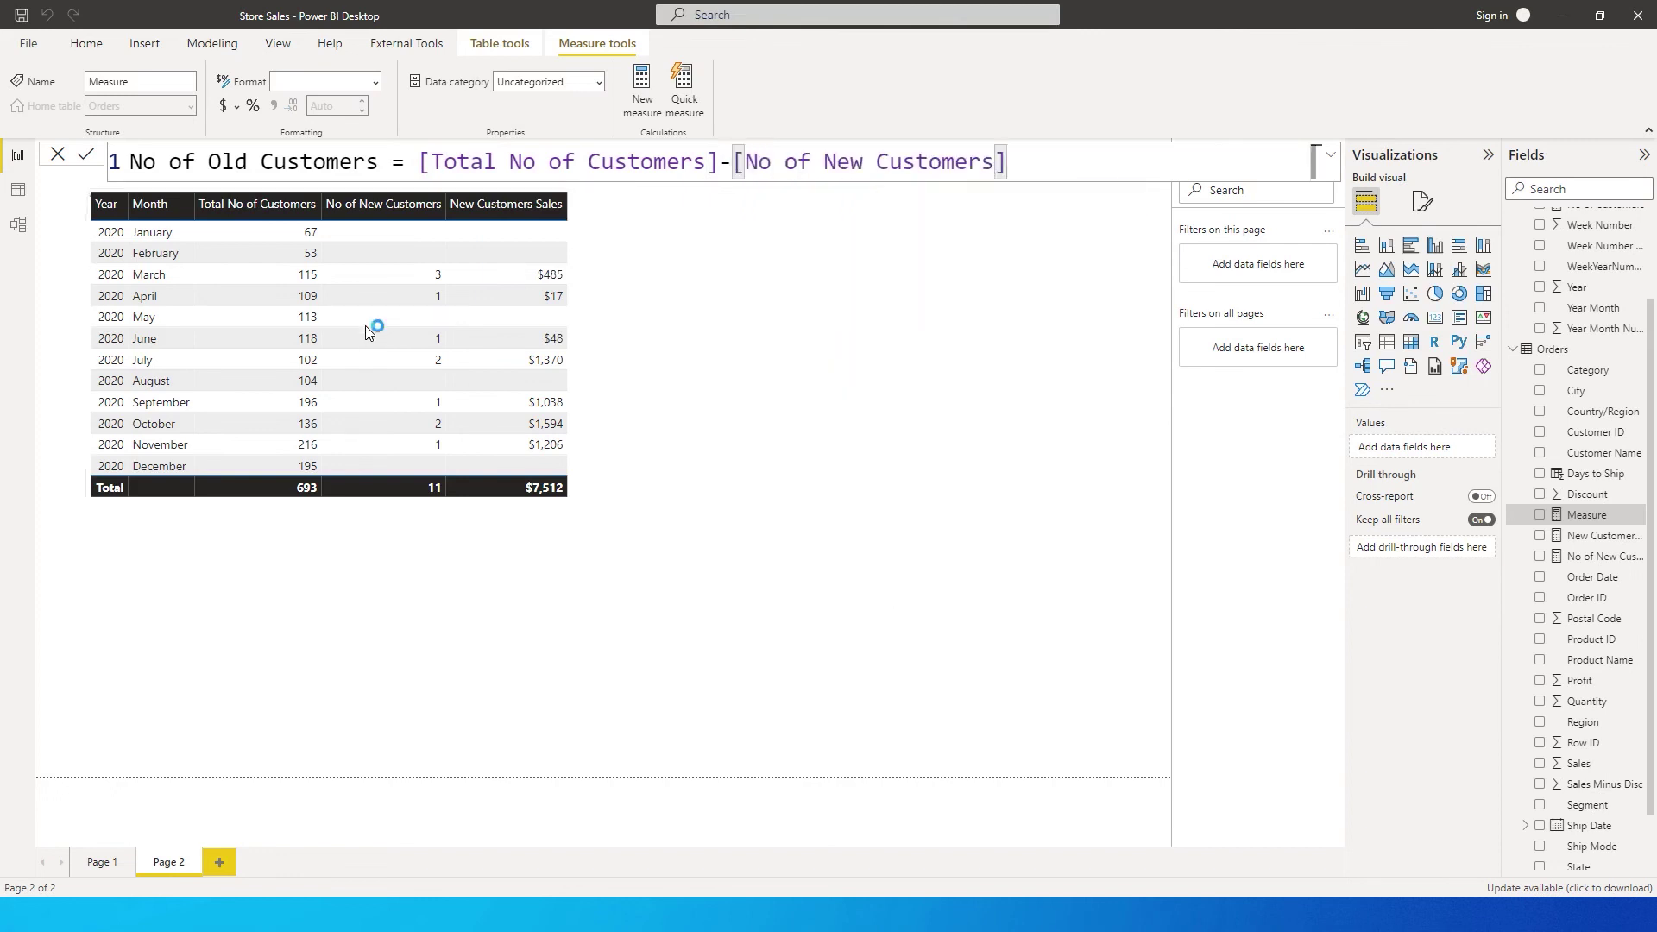
key(Return)
Step: Add No of Old Customers as a column of the 2020 table, removing the stray chart
click(1540, 557)
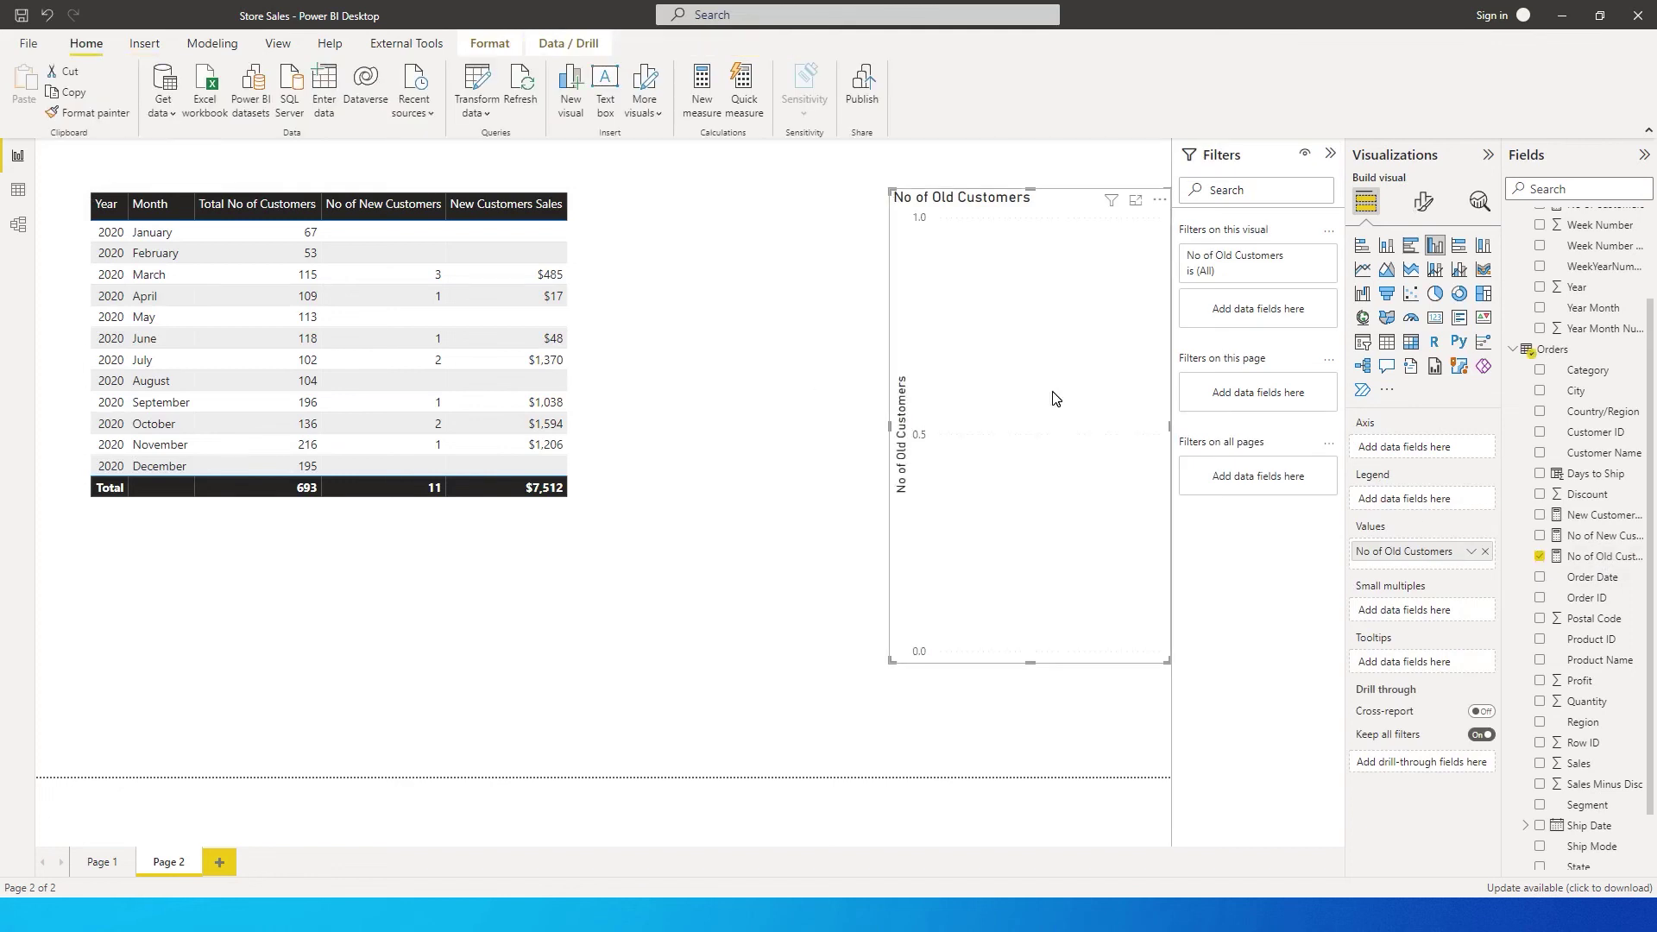
key(Delete)
click(652, 384)
click(1541, 557)
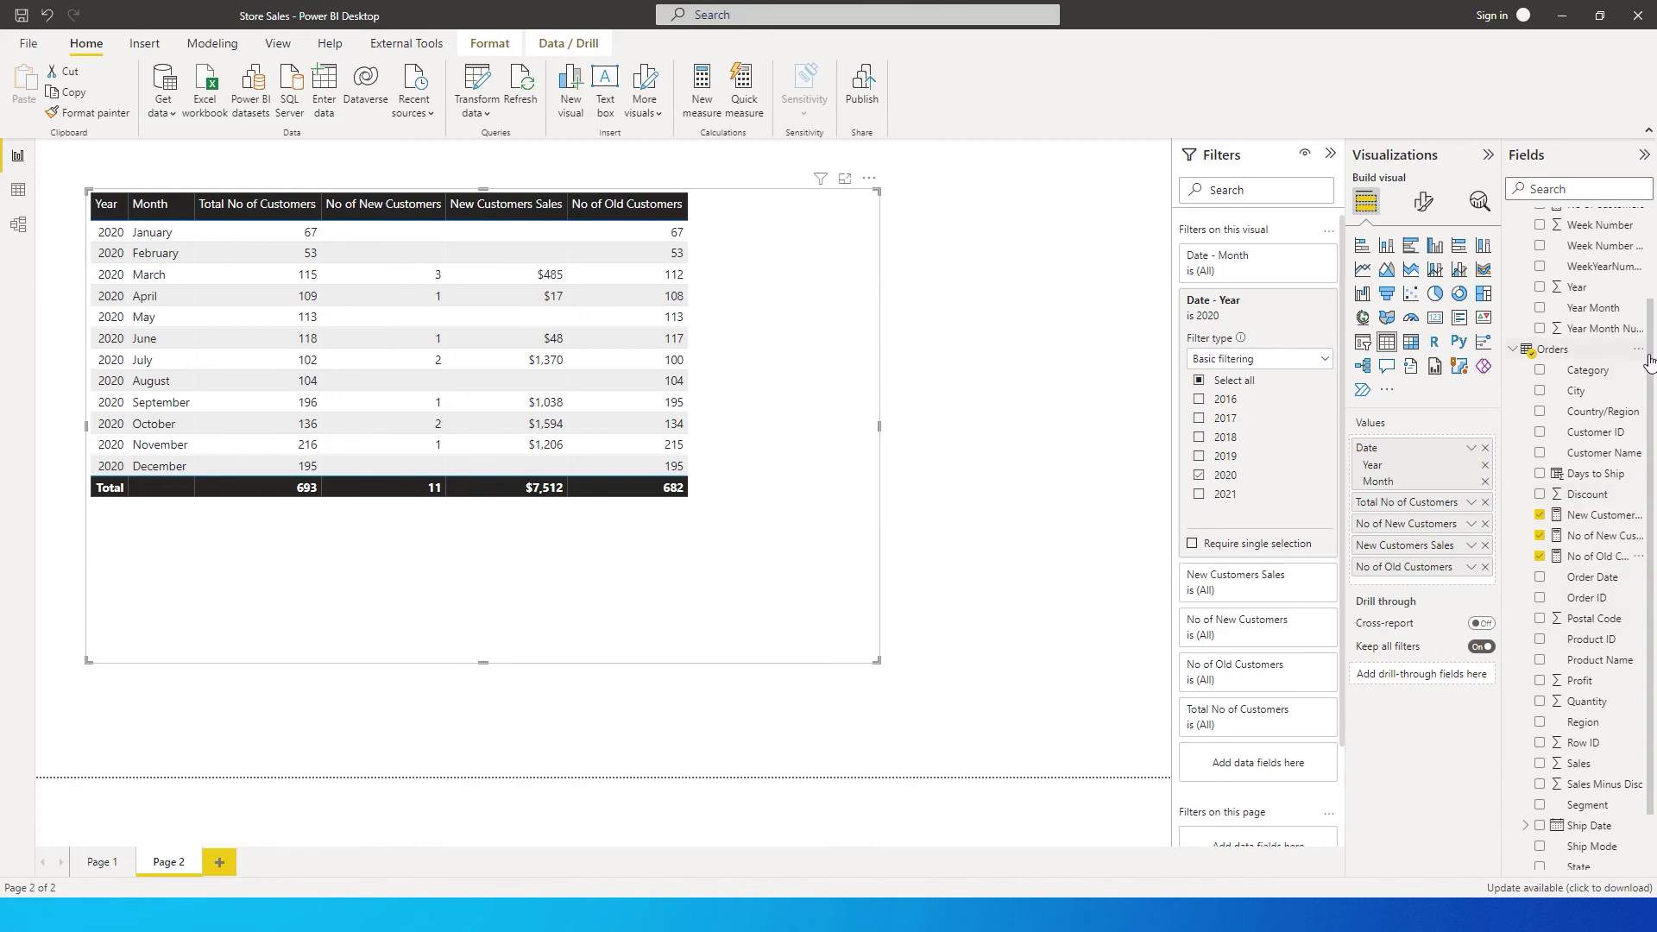
right_click(1563, 373)
Step: Create the measure Old Customer Sales = SUM(Orders[Sales])-[New Customers Sales] and add it to the table
click(1515, 388)
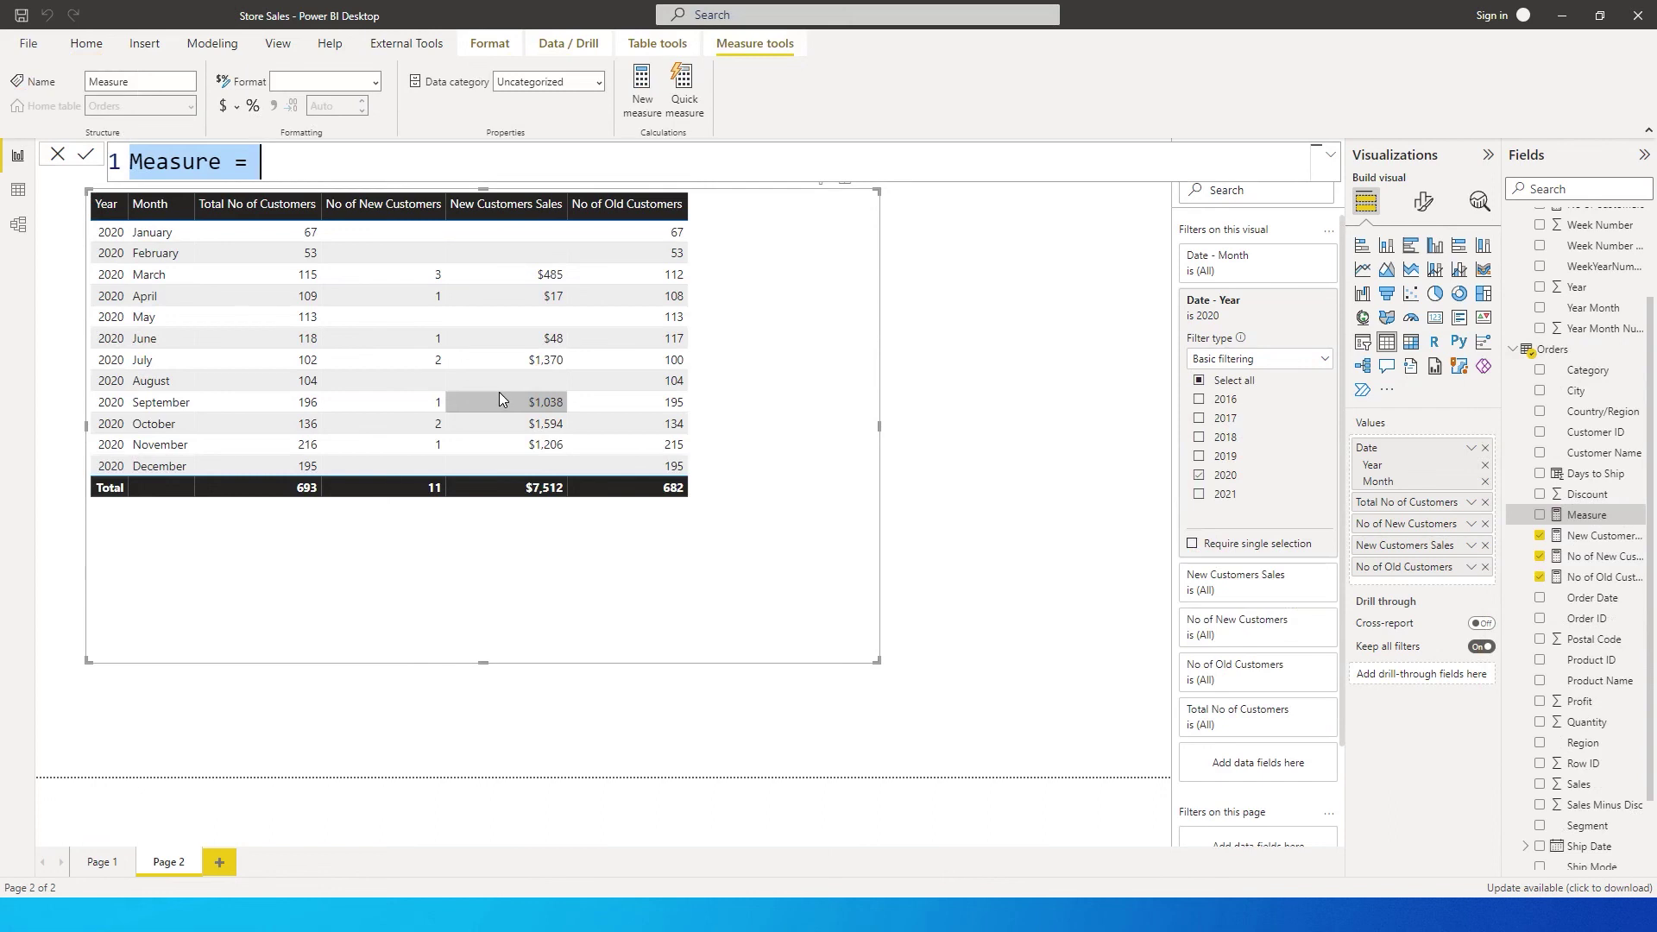
text(Old Custo)
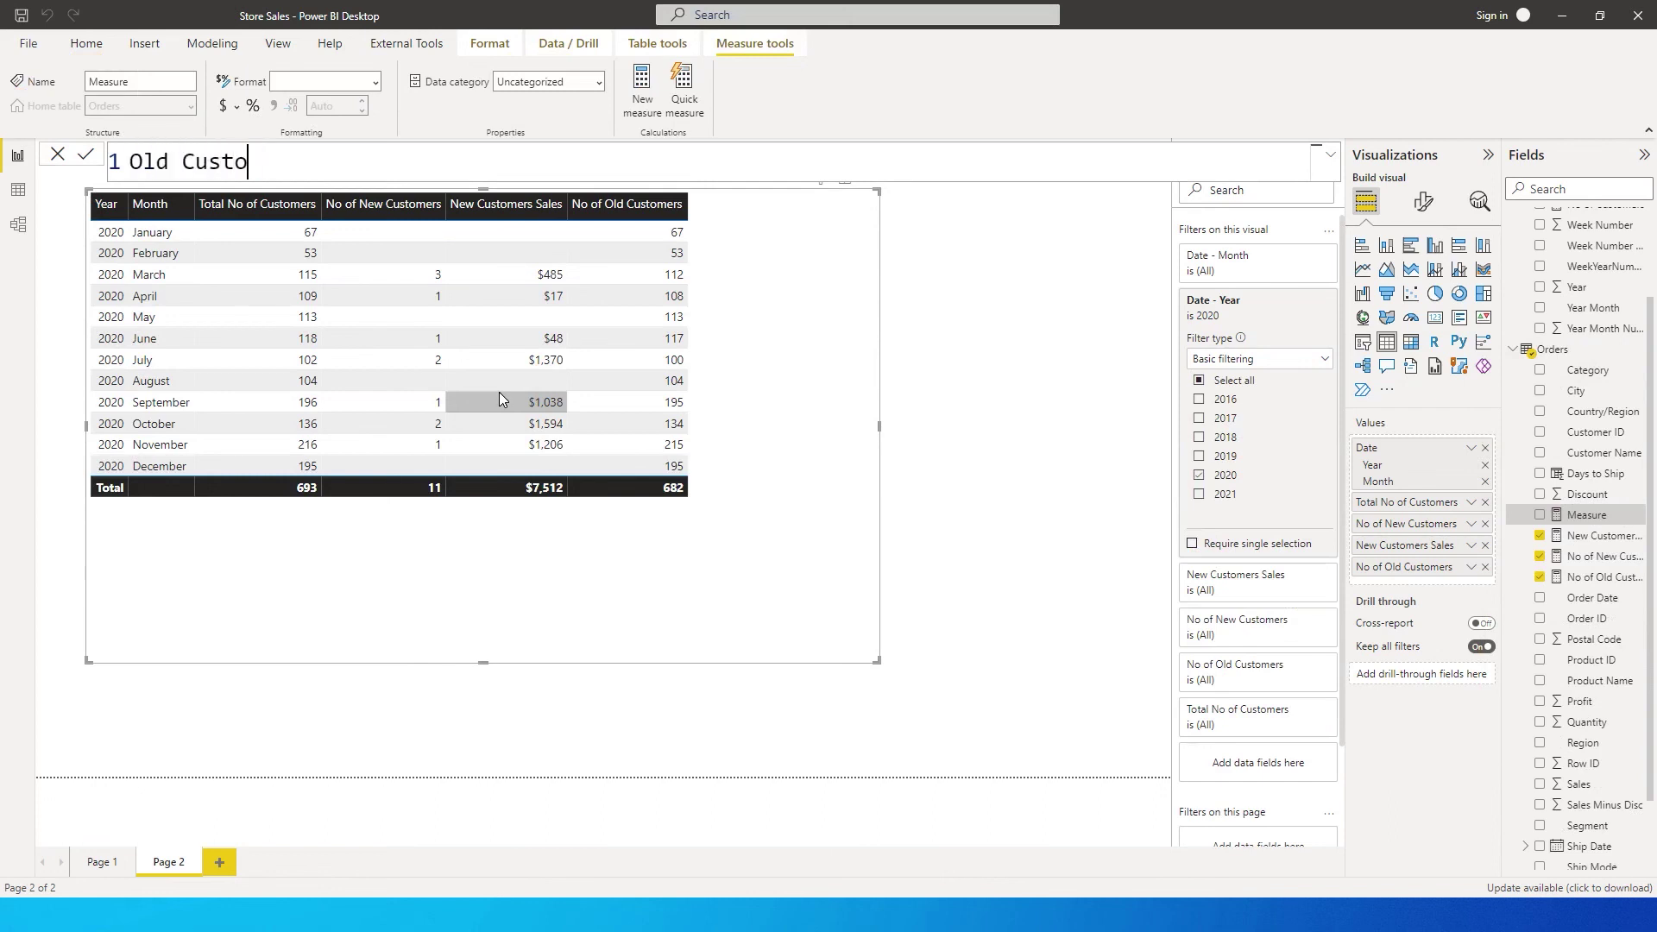
text(mer Sales )
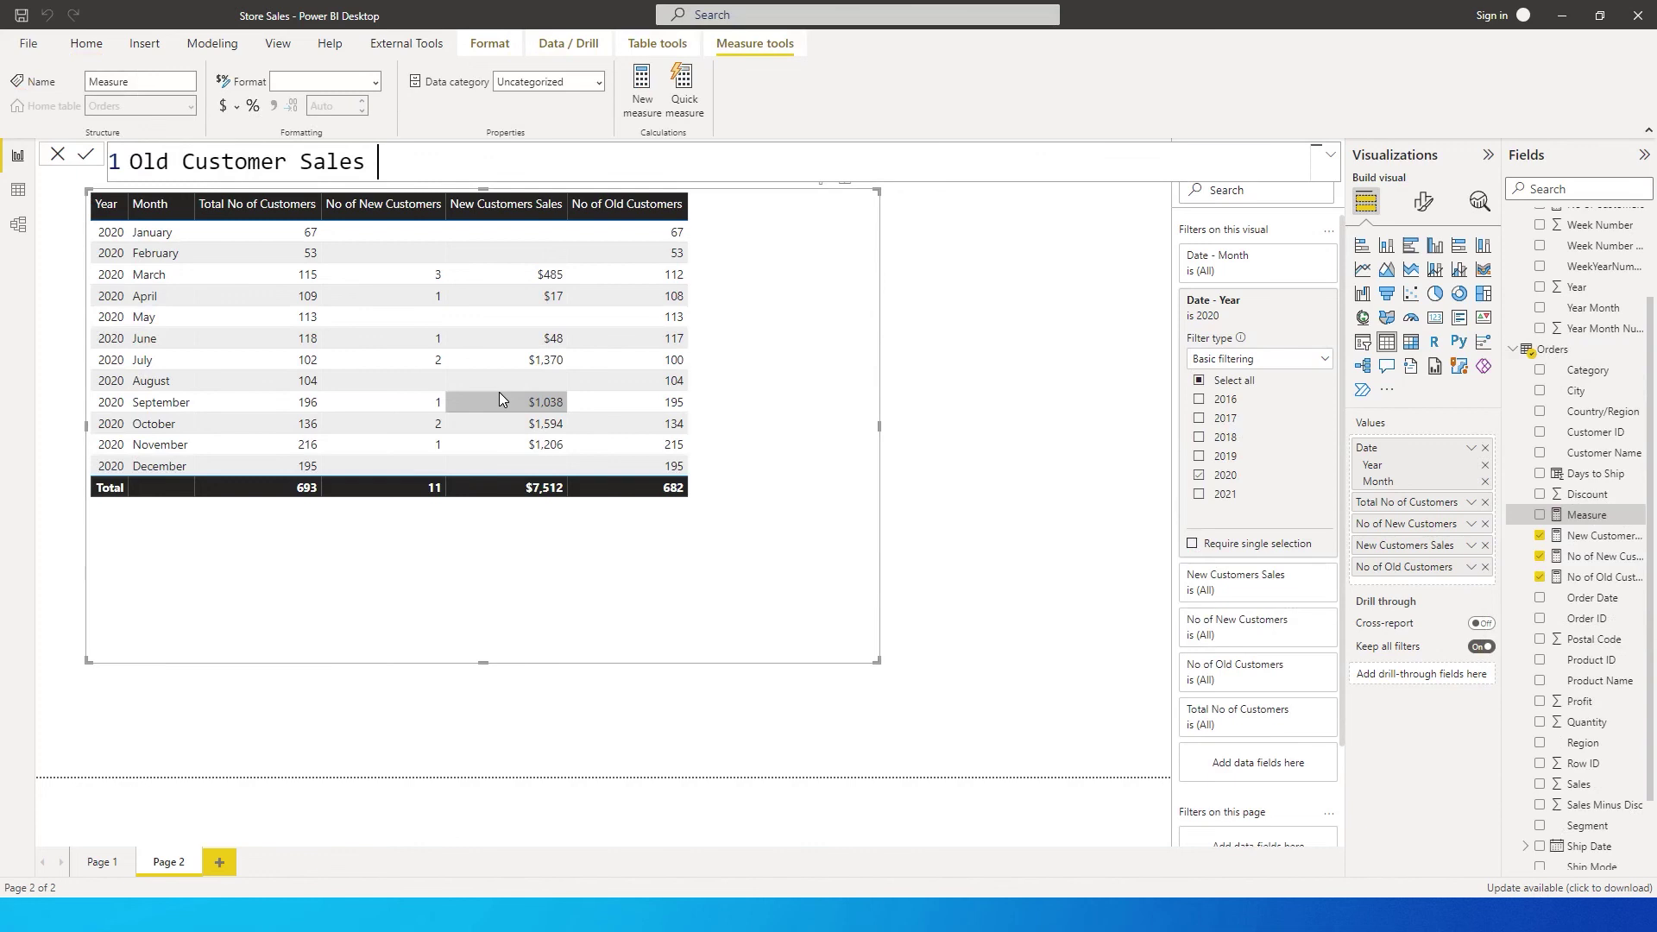
text(= Sum()
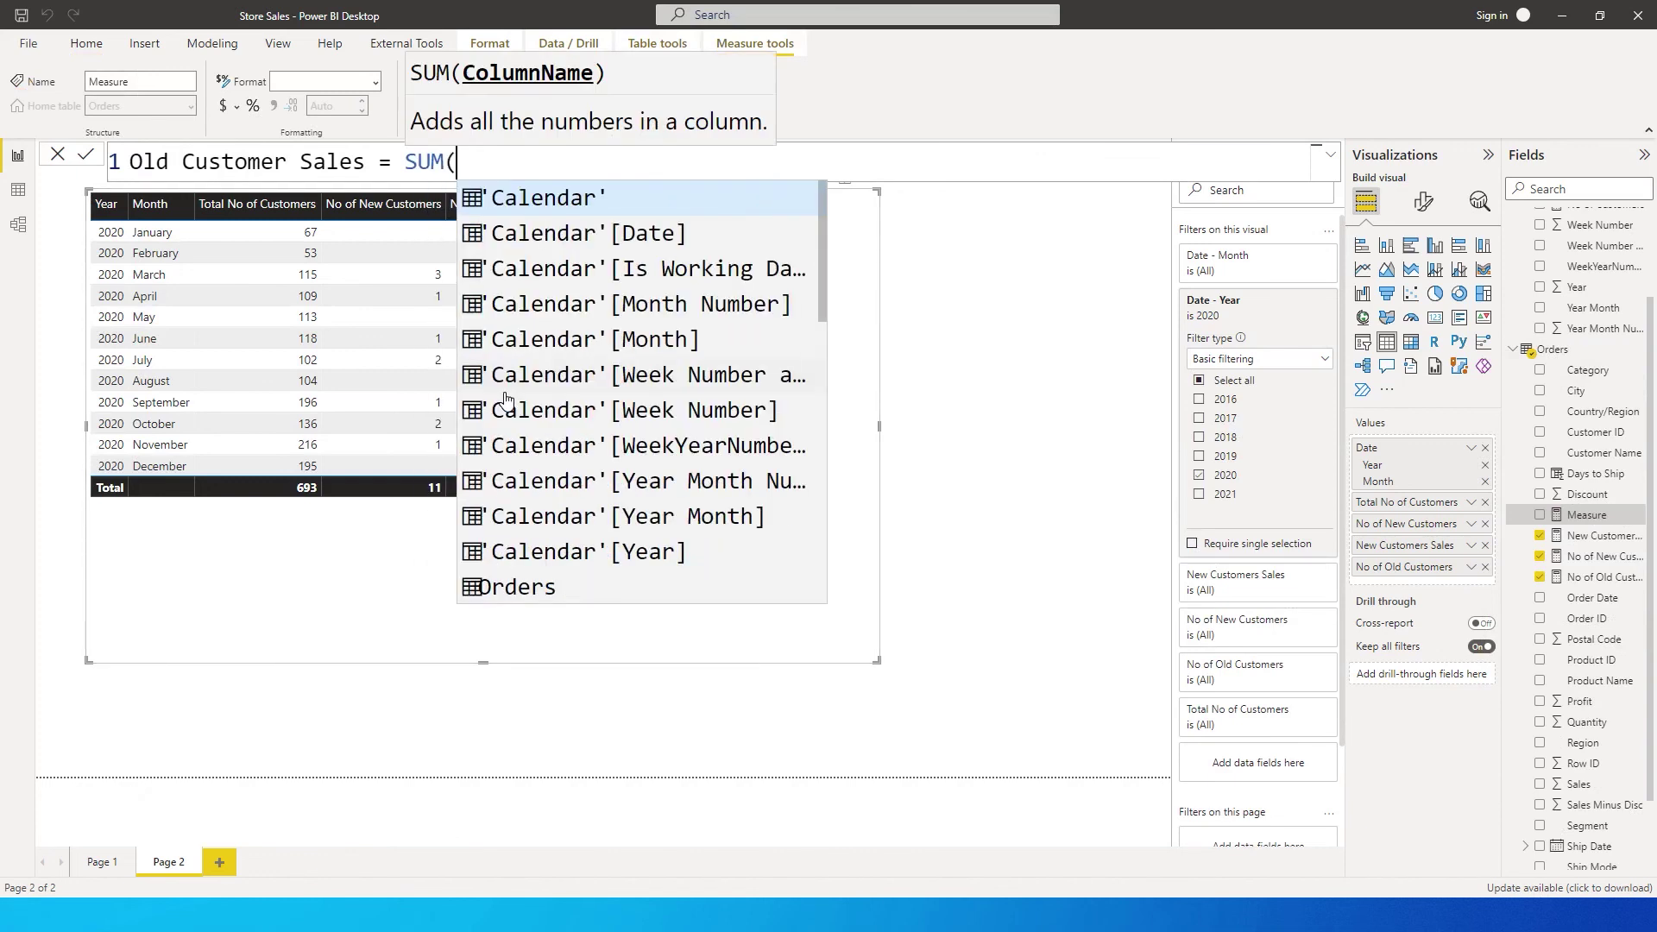
text(sale)
key(Down)
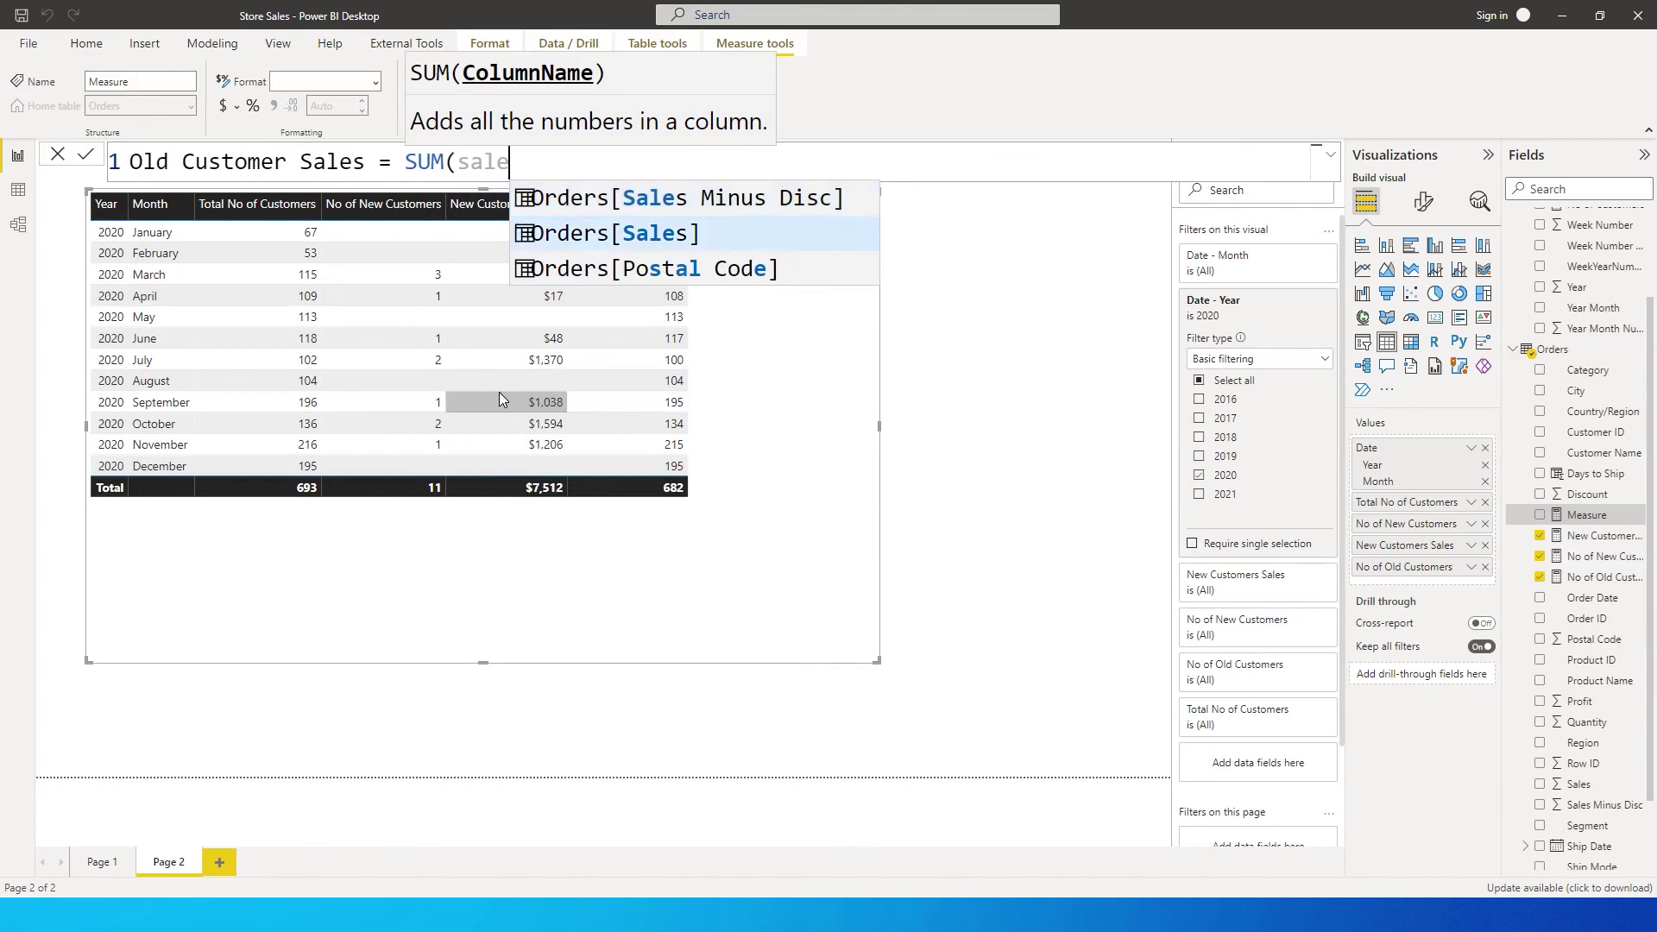
key(Tab)
text()-)
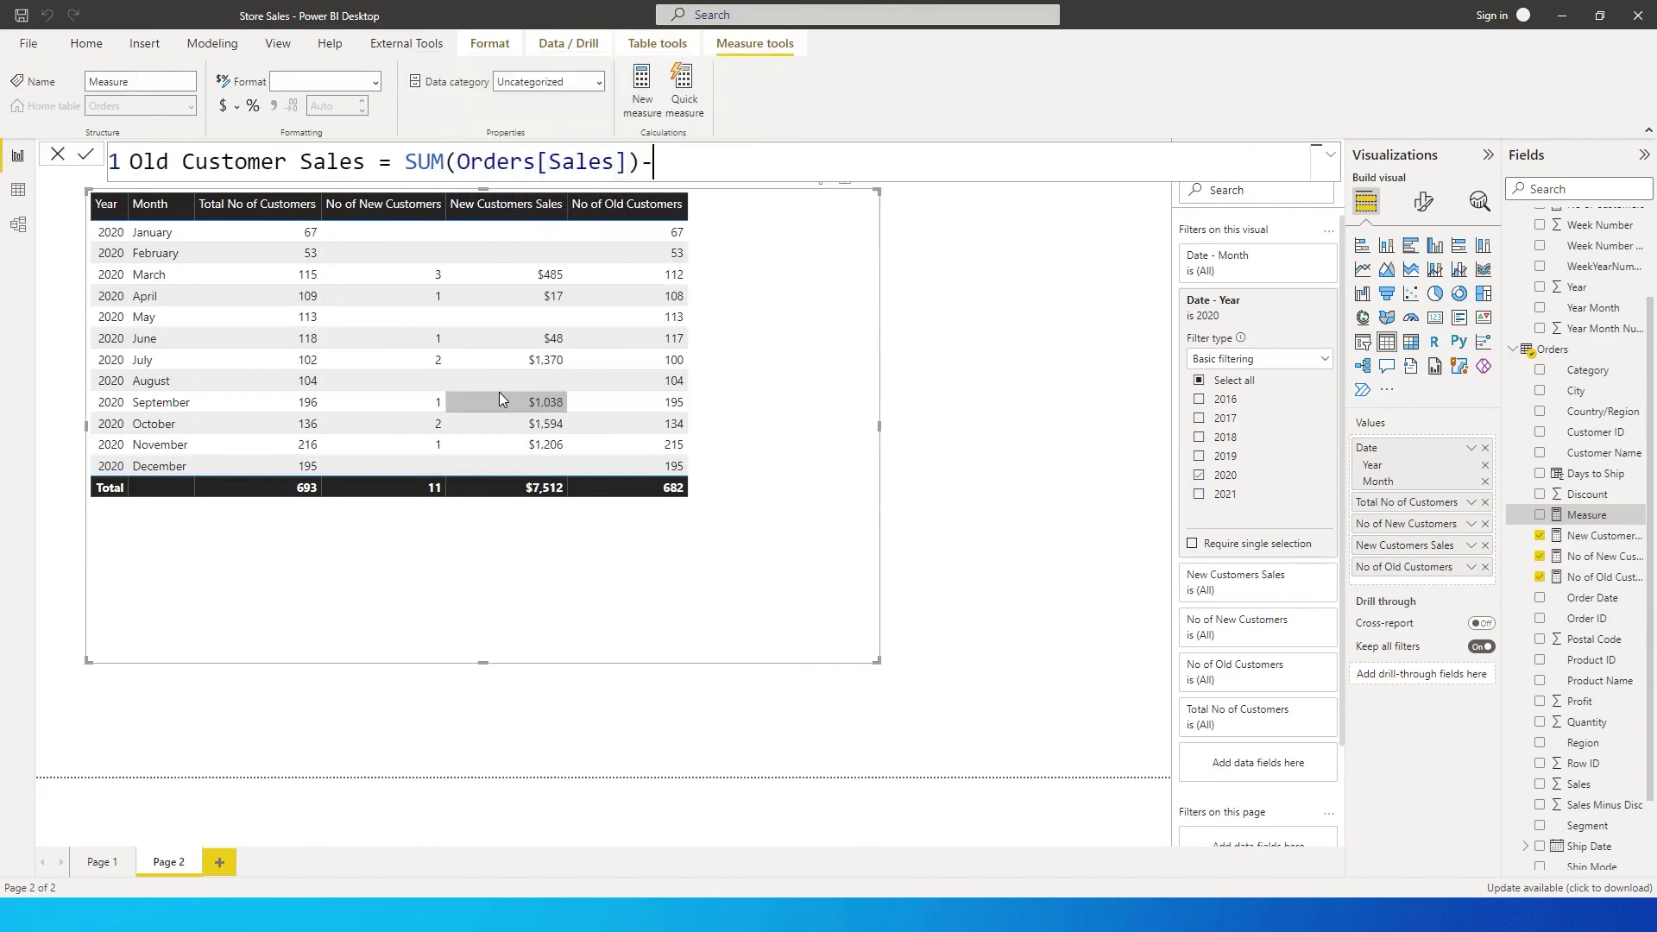
text([New)
key(Tab)
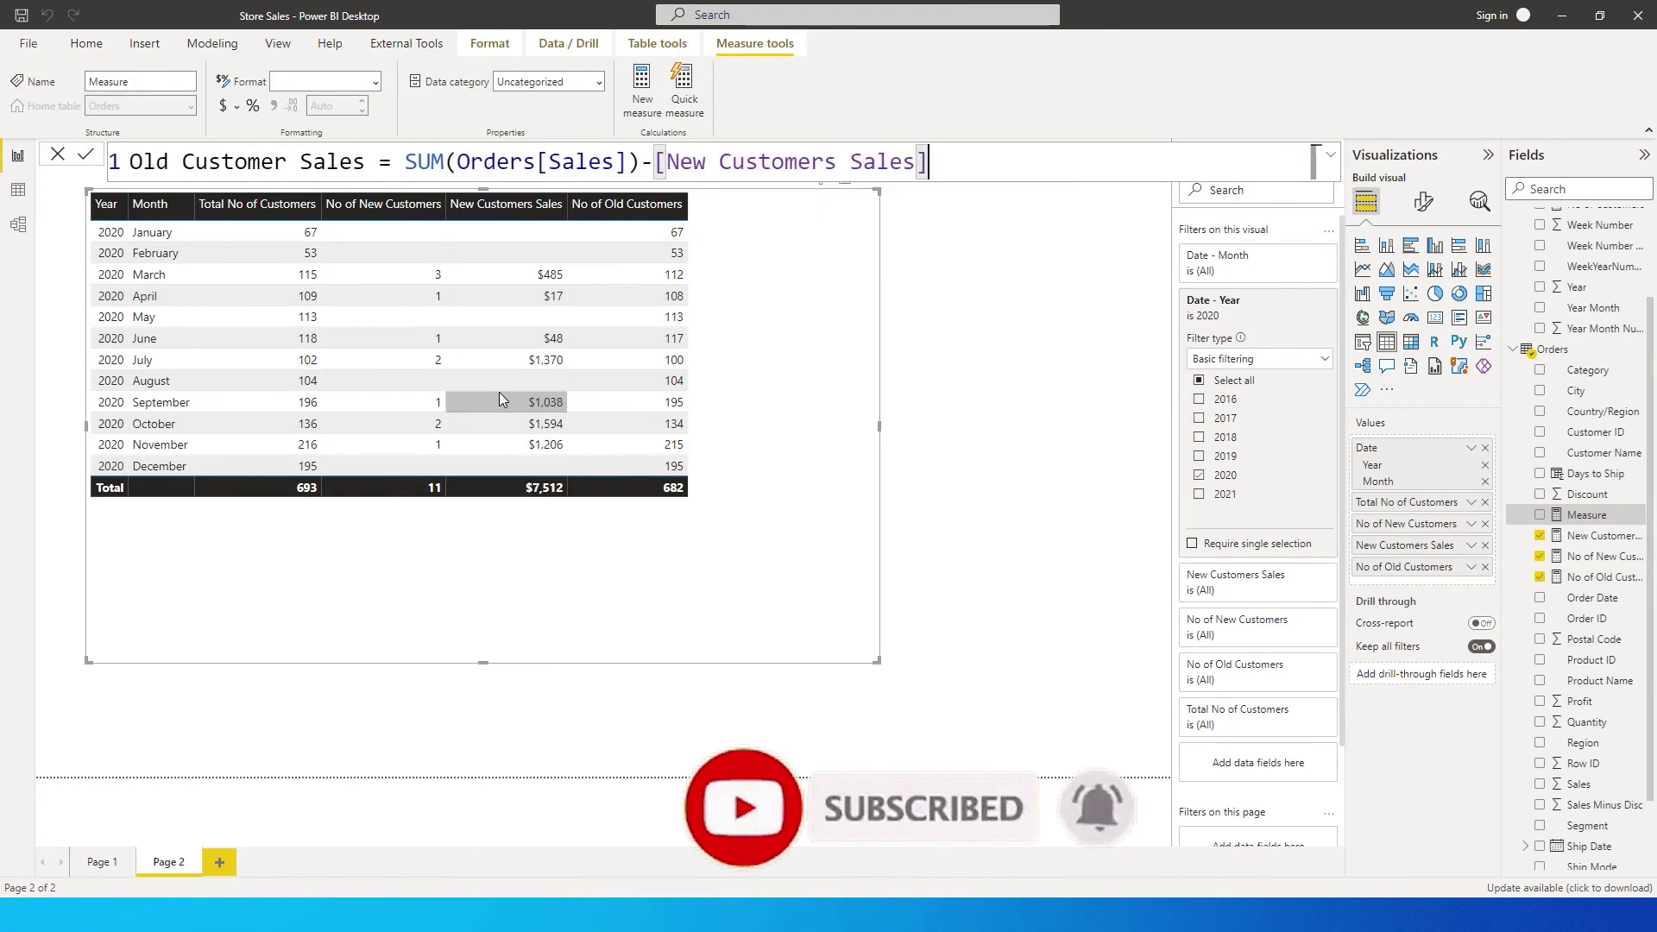
key(Return)
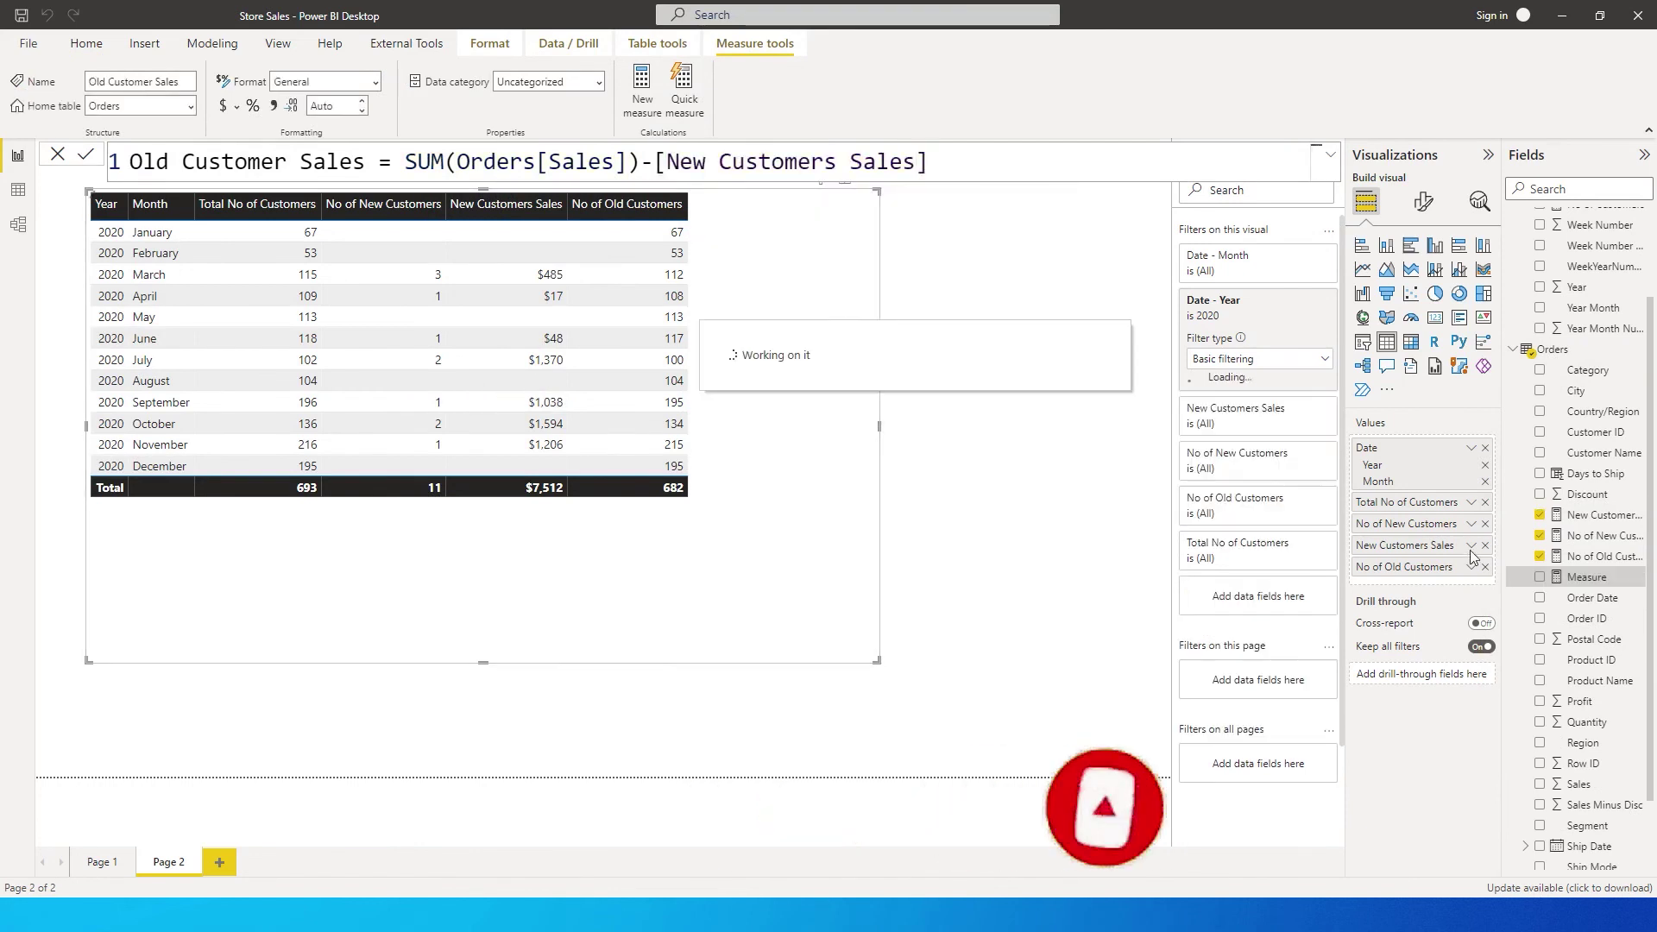
click(1540, 577)
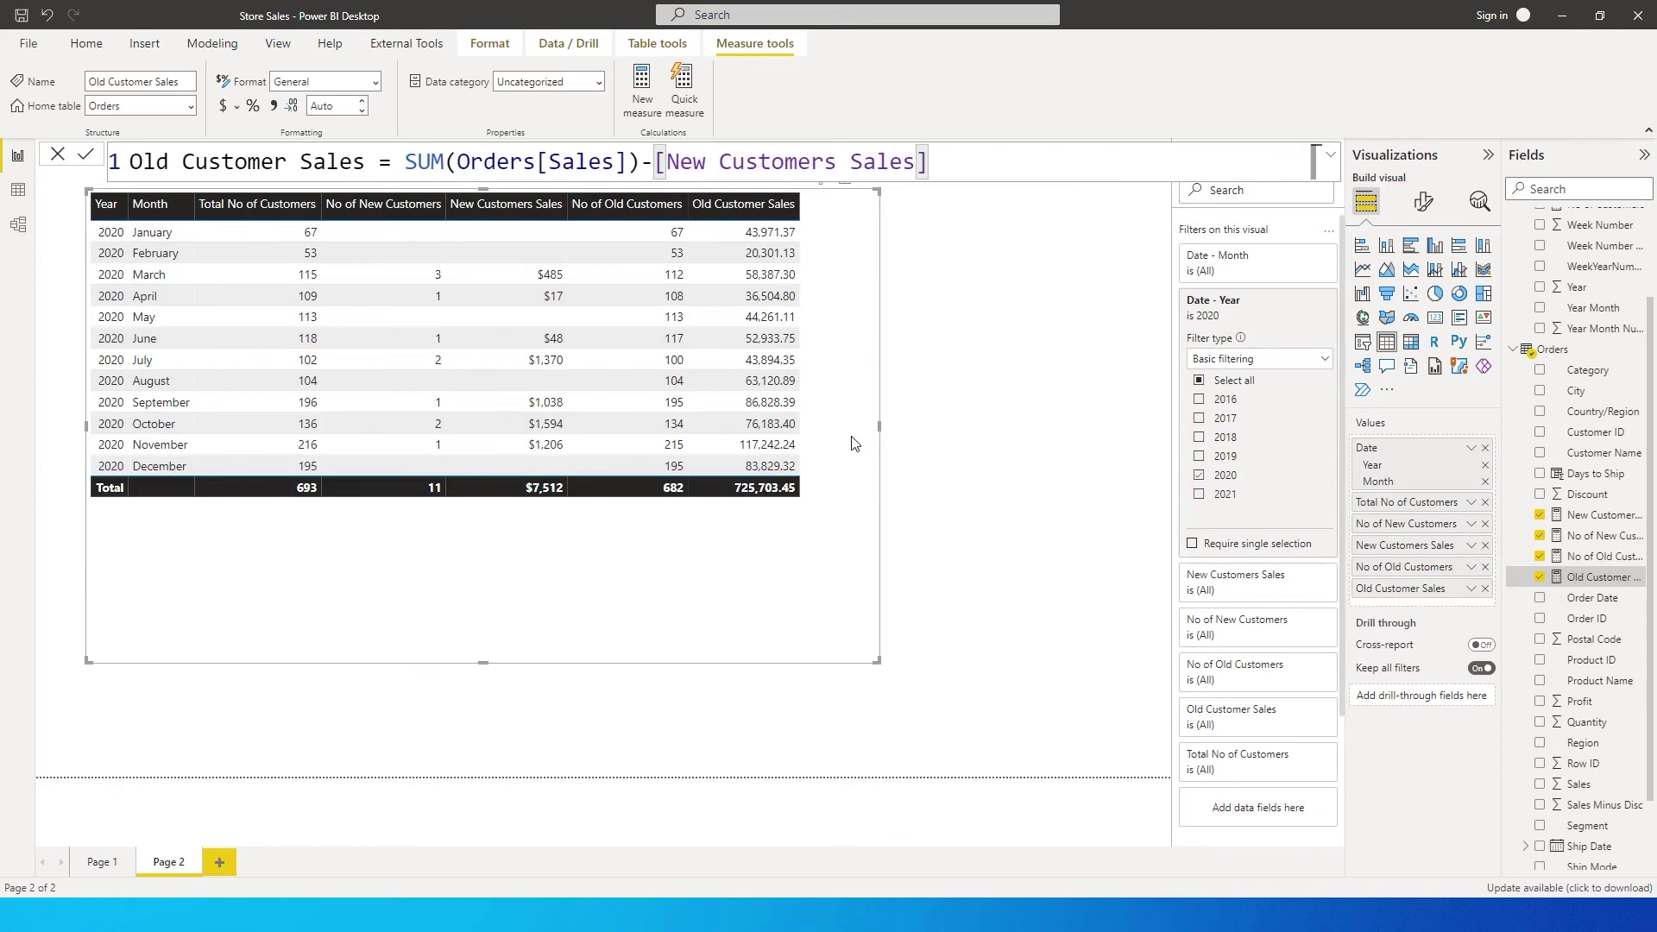
click(950, 433)
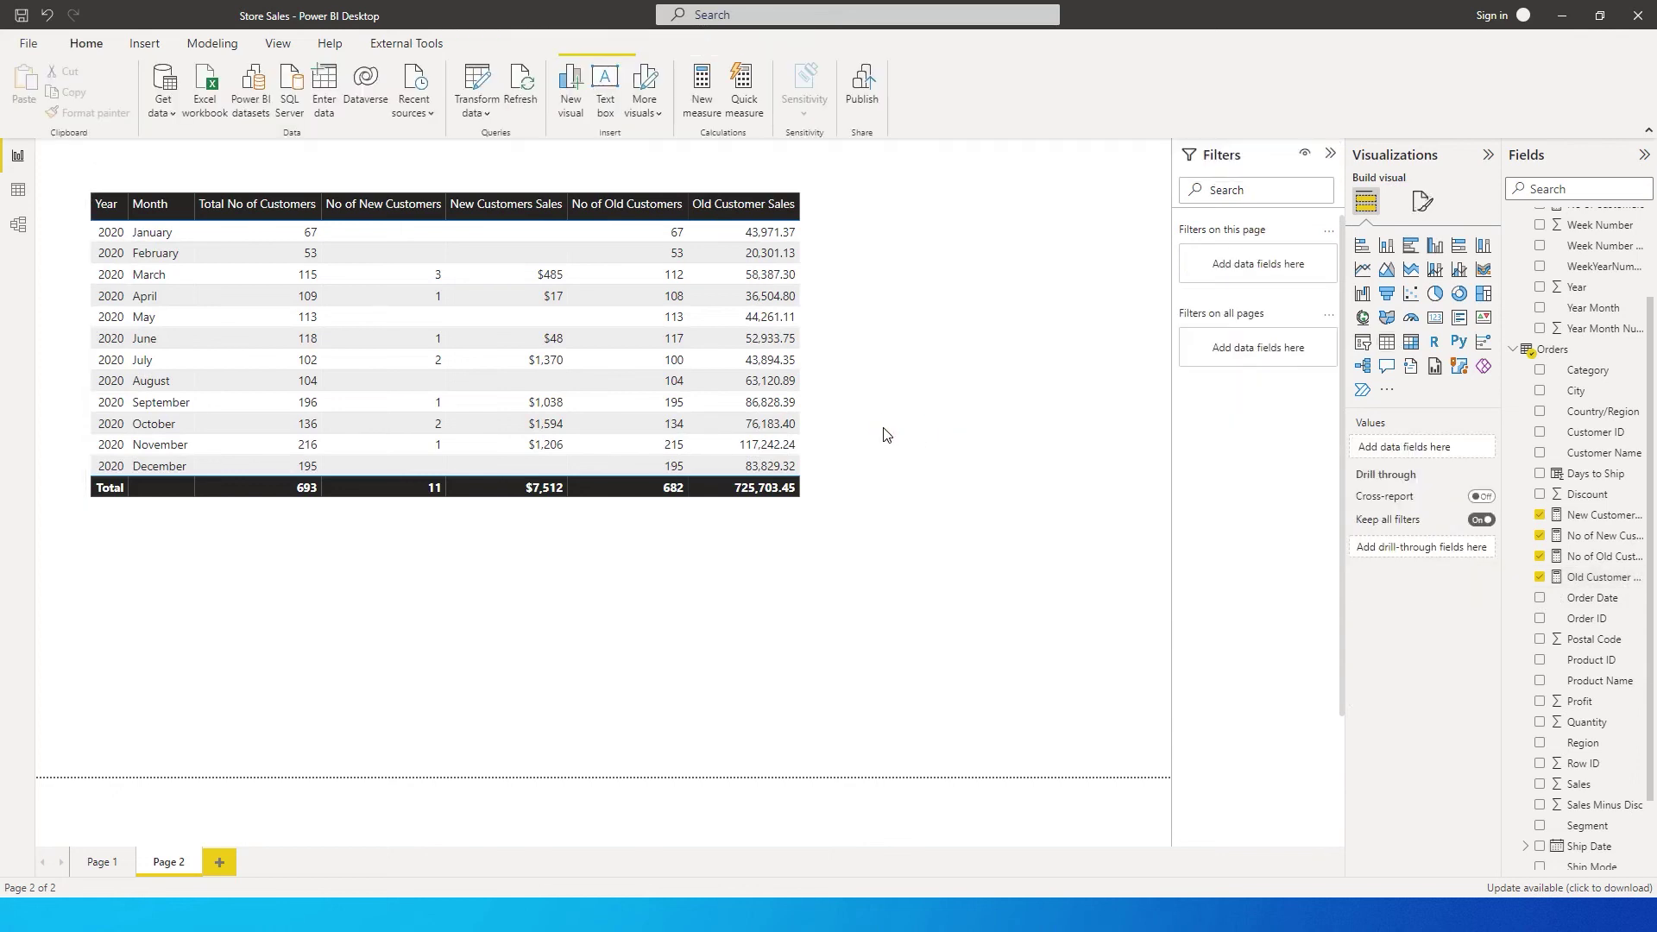
Step: Add the Sales field to the 2020 table and widen the visual to fit it
click(853, 435)
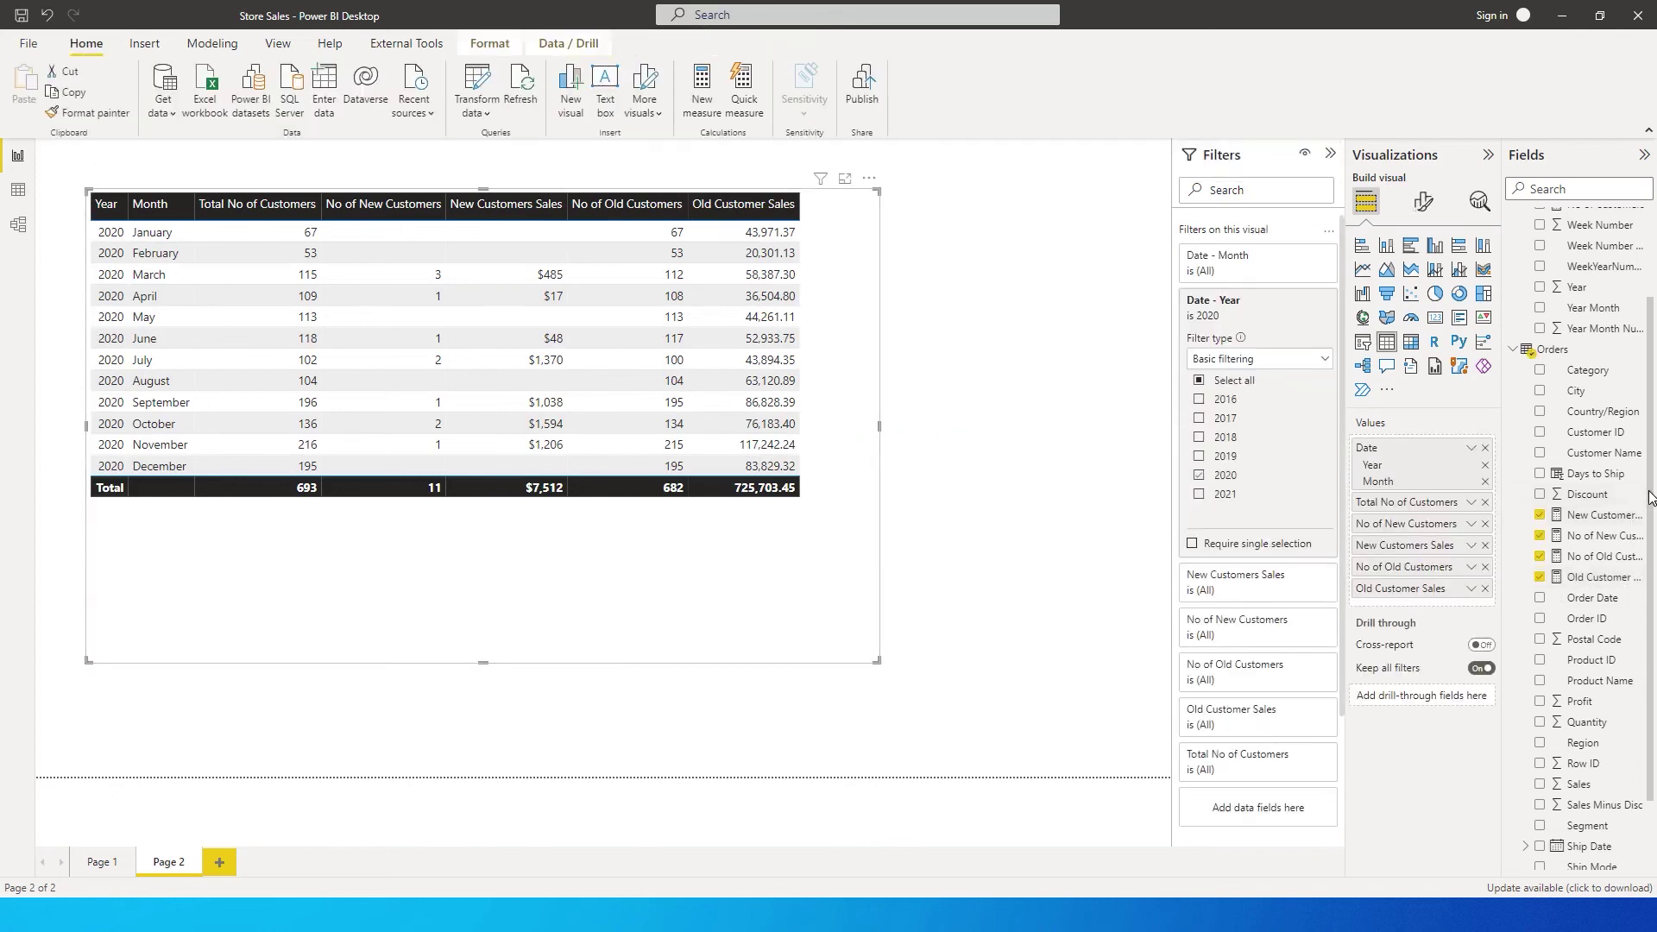
scroll(1640, 630, down, 2)
click(1541, 694)
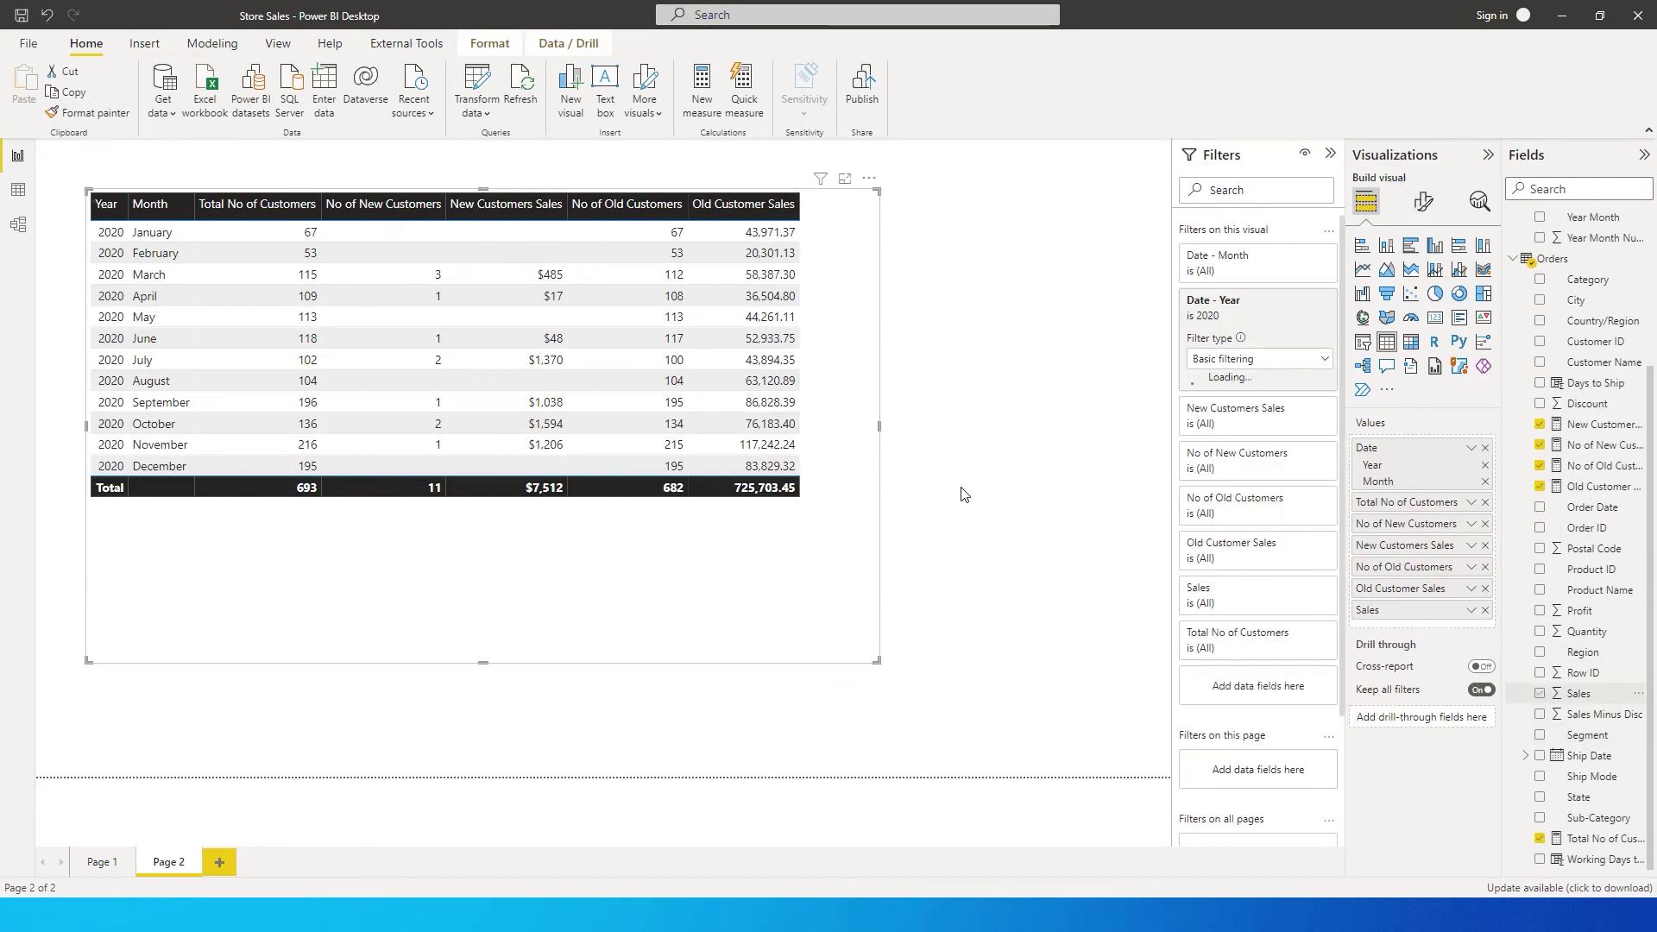
drag(876, 430, 906, 432)
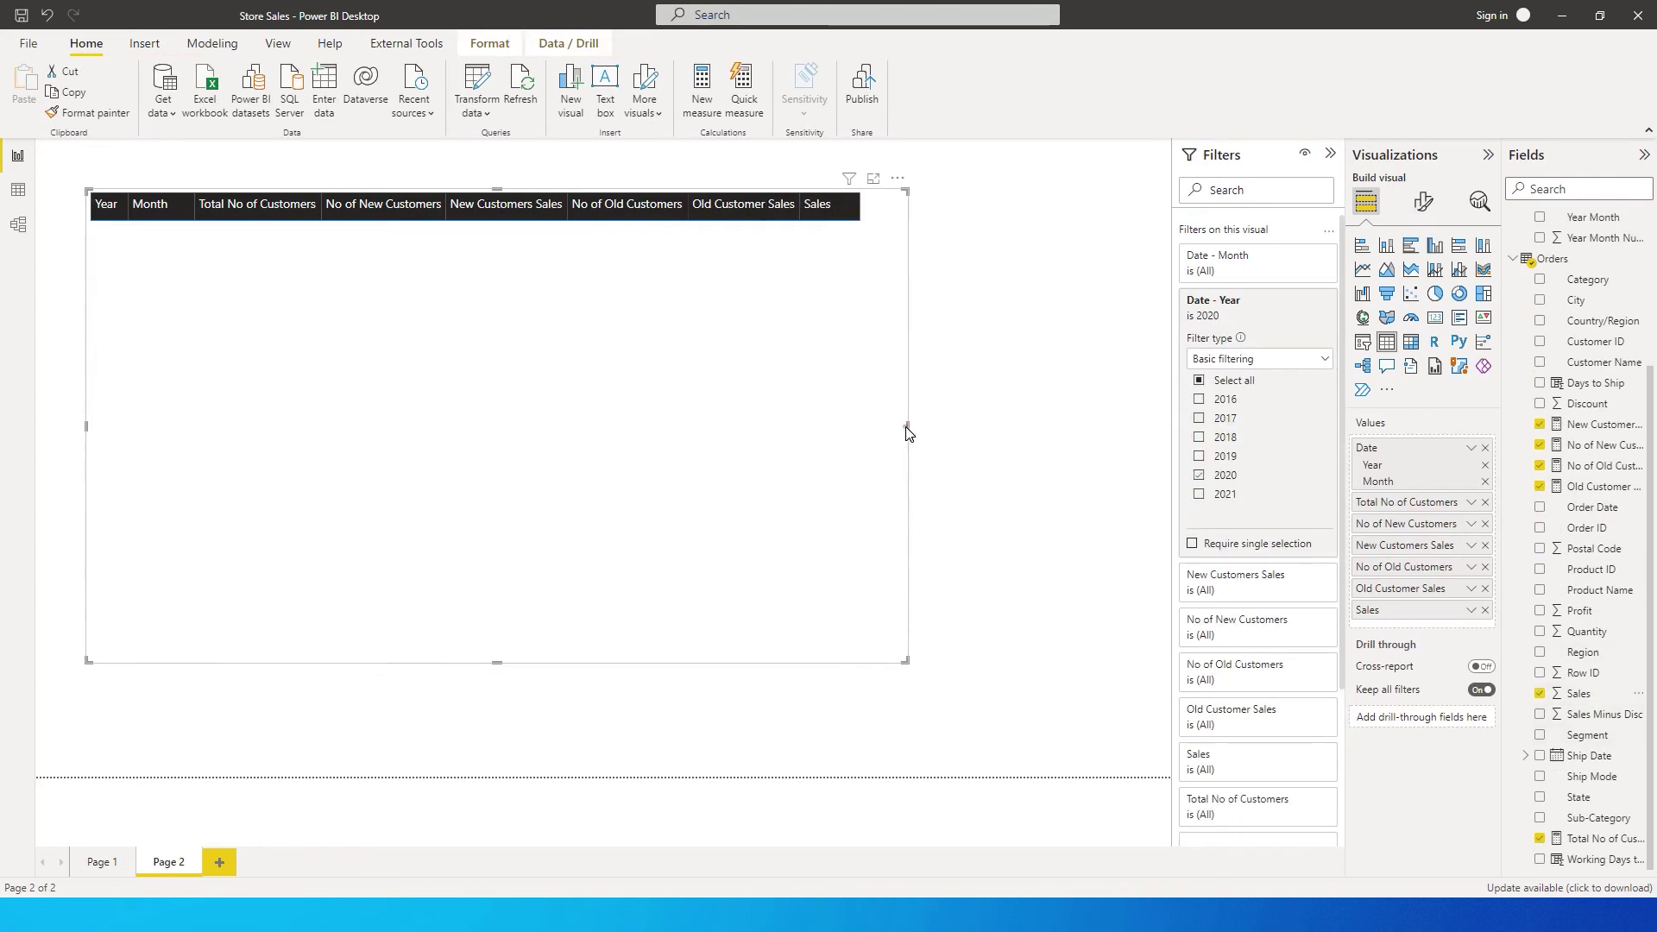
Step: Format Old Customer Sales as currency with 0 decimal places
click(1597, 487)
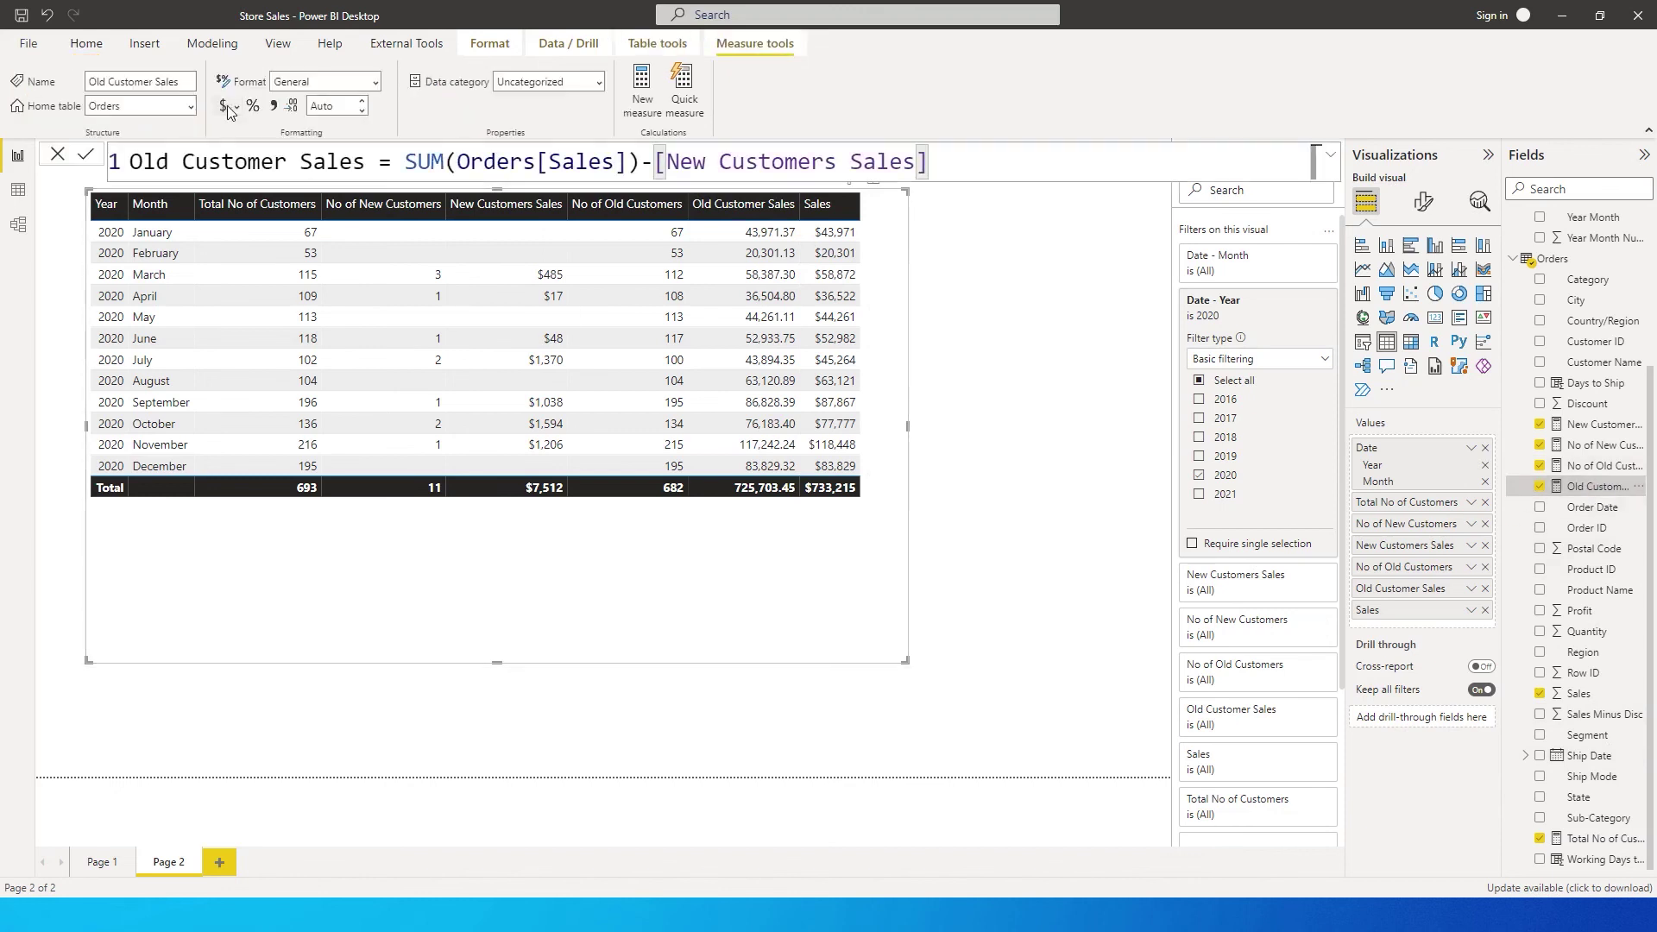
click(343, 108)
text(0)
key(Return)
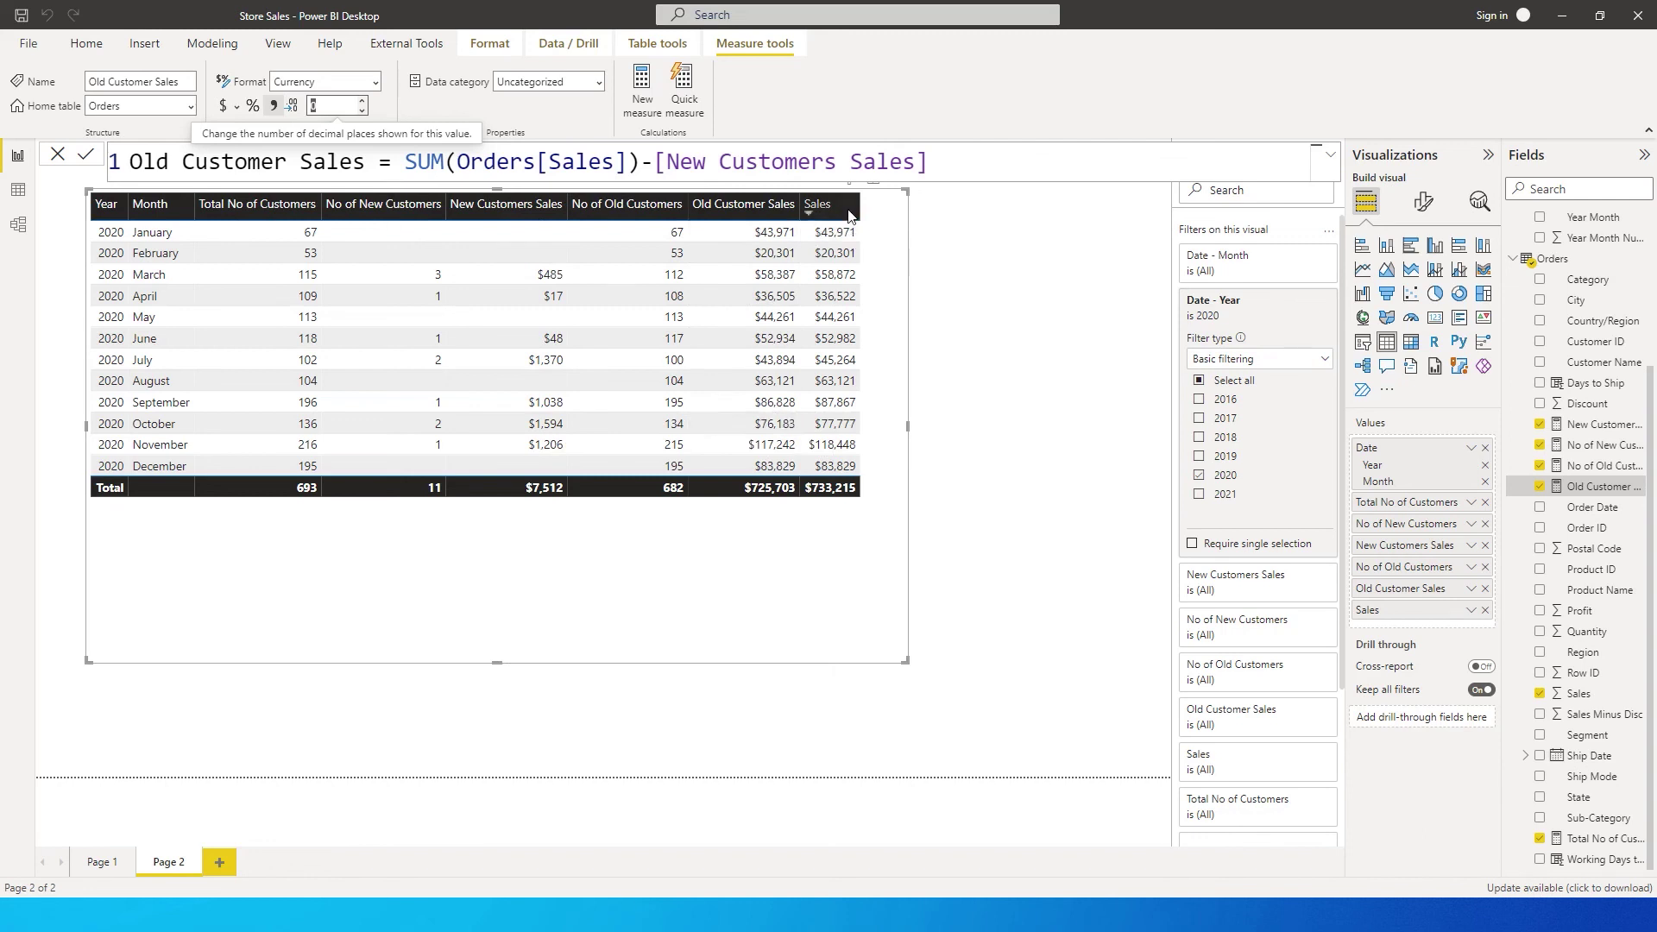
click(608, 696)
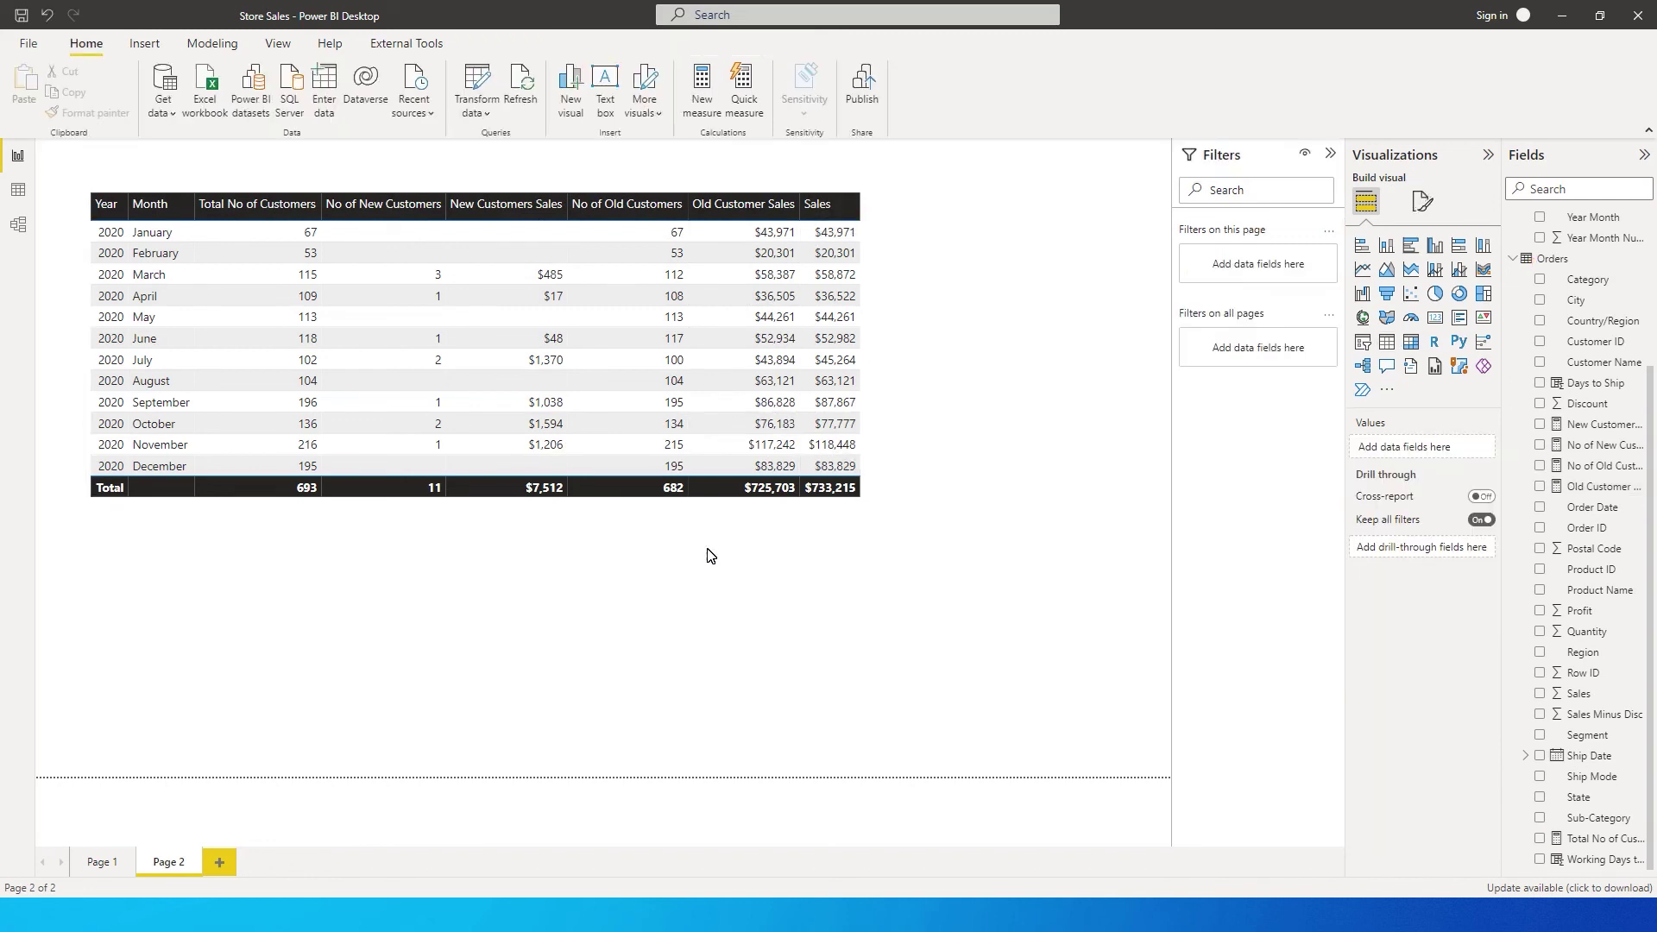